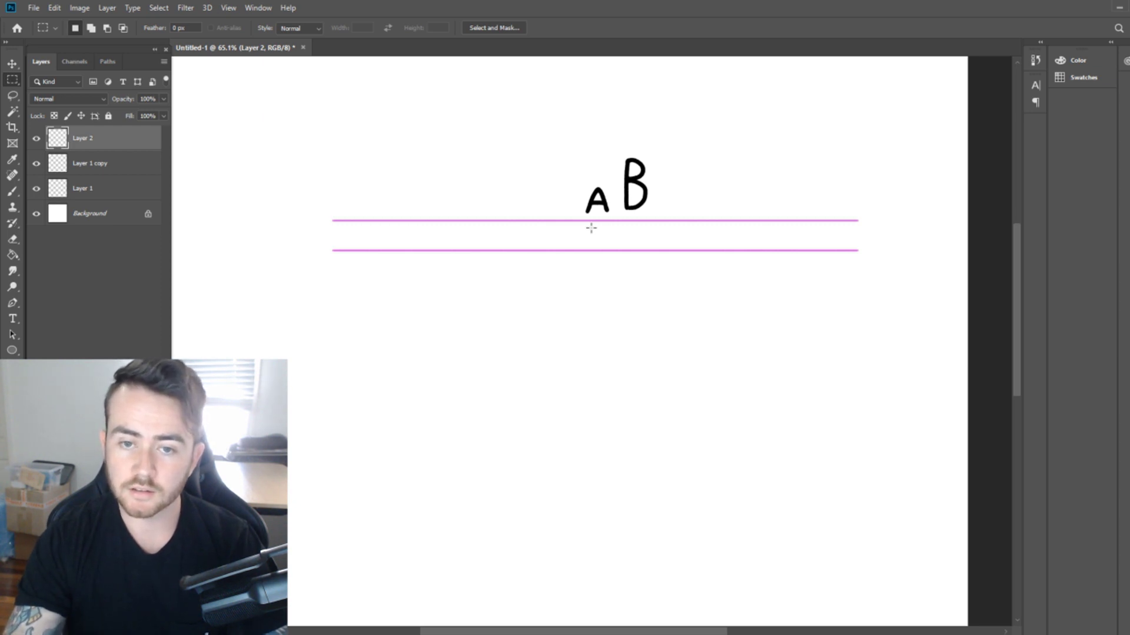
Step: Lasso the tall letter B, scale it down to the height of the A, and deselect it
key("h")
left_click_drag(638, 184, 687, 225)
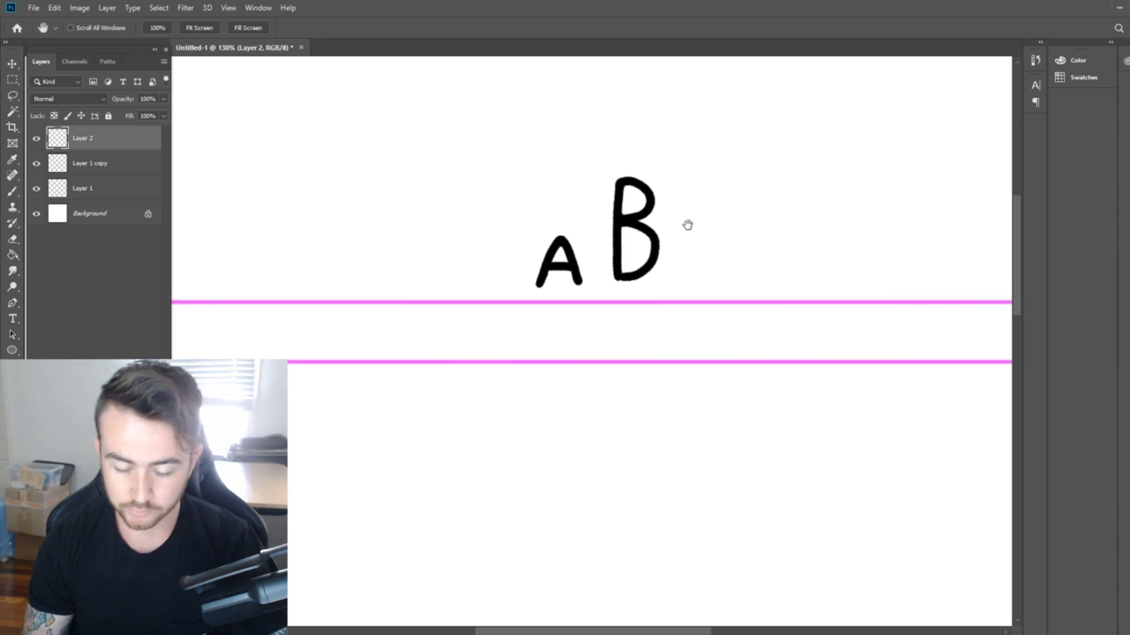
key("ctrl+space")
left_click_drag(658, 263, 641, 316)
key("v")
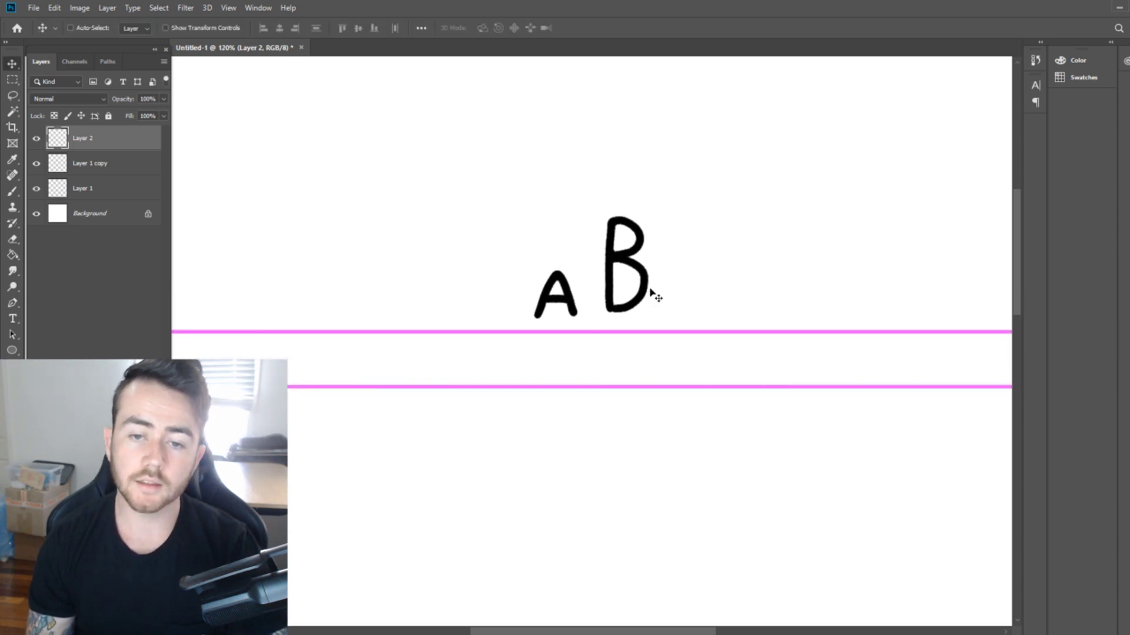
key("space")
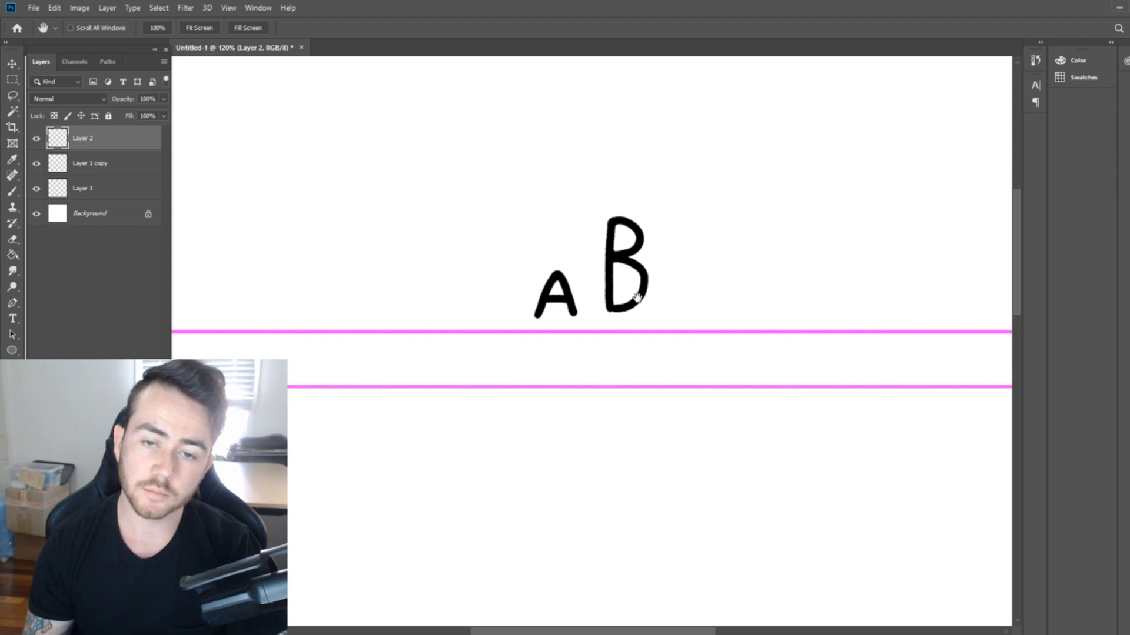
left_click(13, 96)
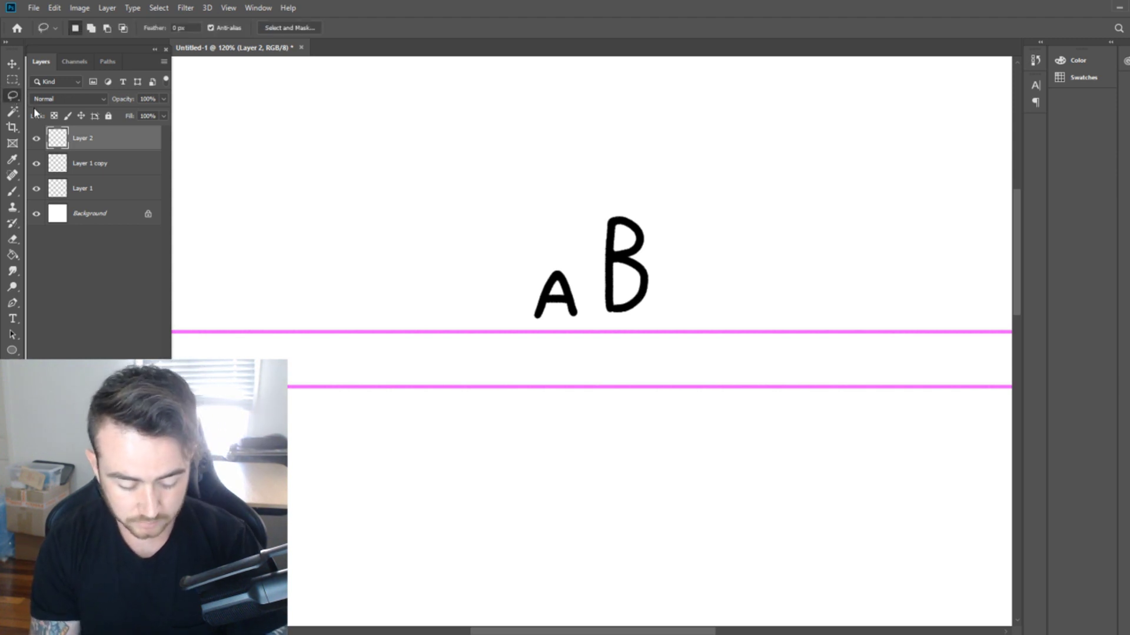
mouse_move(600, 321)
left_mouse_down()
mouse_move(590, 230)
mouse_move(644, 360)
left_mouse_up()
key("ctrl+t")
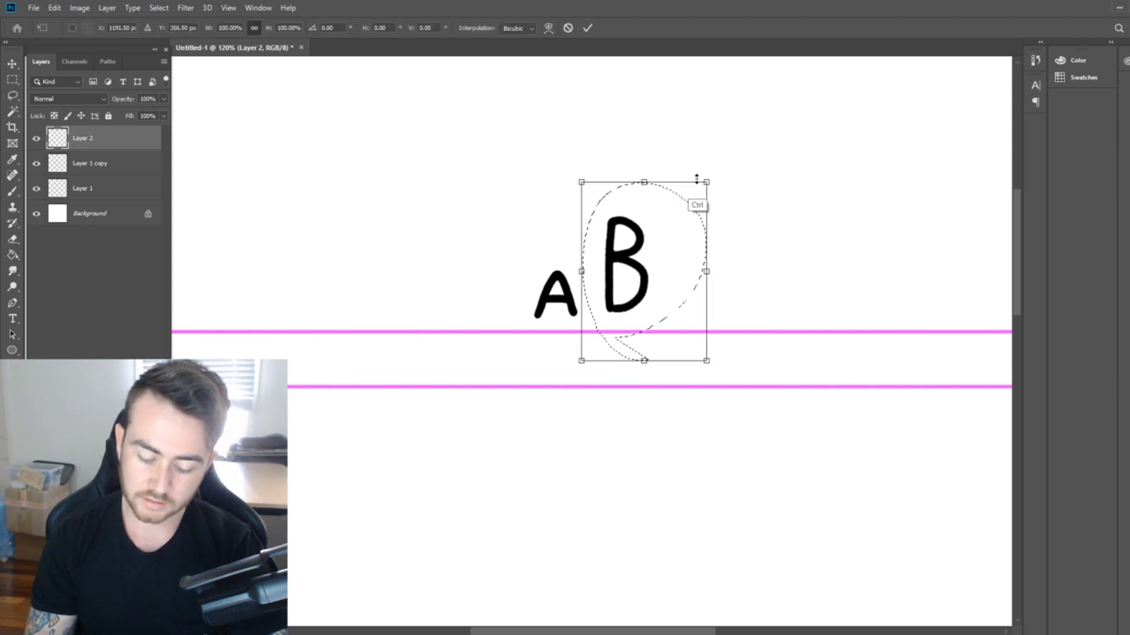
left_click_drag(706, 182, 646, 270)
mouse_move(615, 312)
left_mouse_down()
mouse_move(615, 294)
mouse_move(642, 280)
mouse_move(589, 282)
left_mouse_up()
key("Return")
key("ctrl+d")
Step: Brush a lowercase a and b between the guide lines, with a slanted stroke above them
key("z")
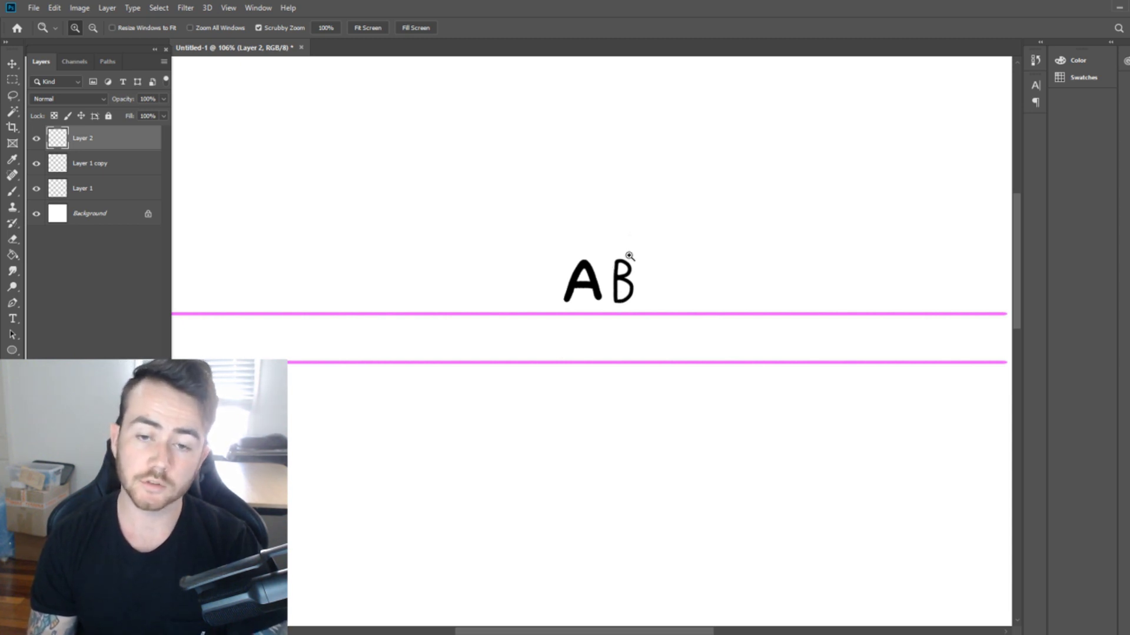
left_click_drag(650, 259, 617, 278)
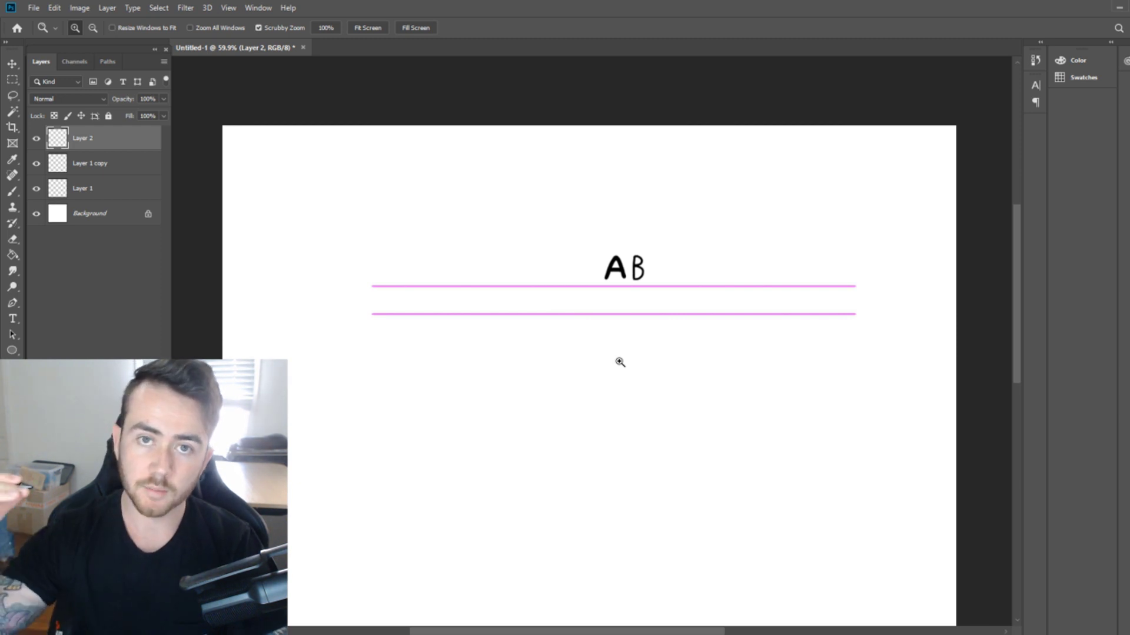
key("b")
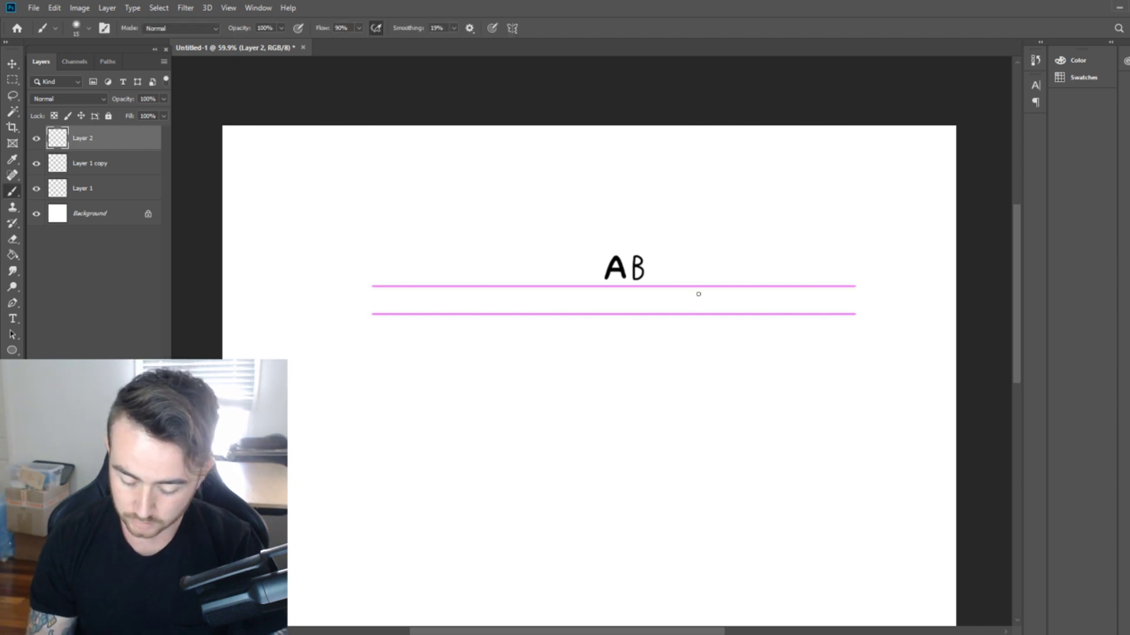
left_click_drag(699, 293, 711, 311)
left_click_drag(675, 266, 773, 256)
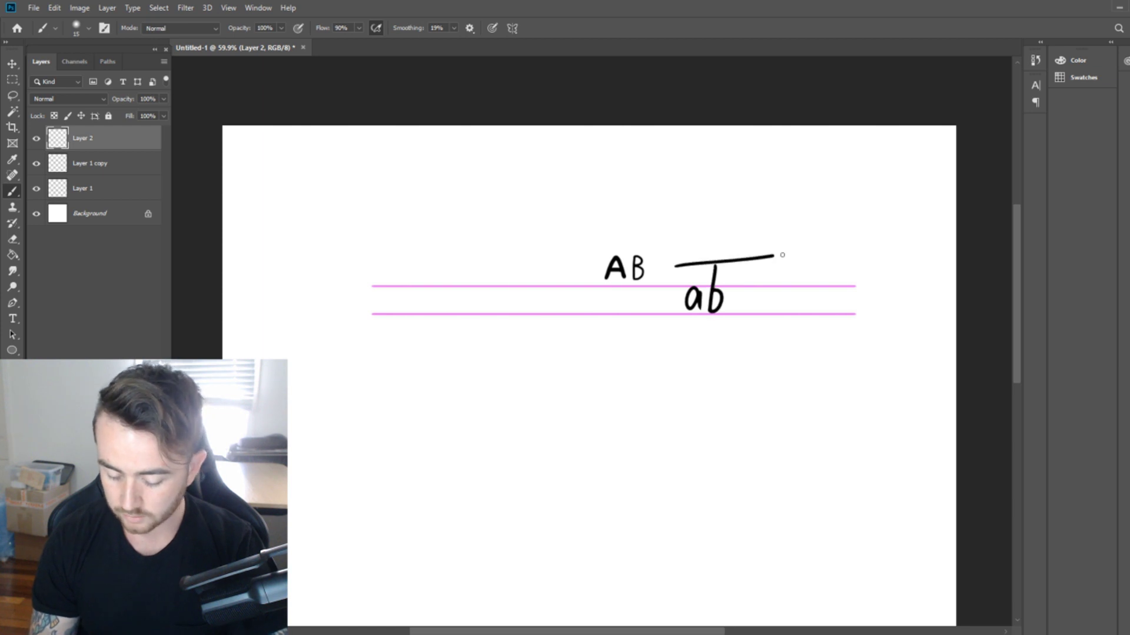
Step: Undo the lowercase letters and the slanted stroke, and remove the A and B above the guide lines
key("ctrl+z")
key("ctrl+z")
key("ctrl+z")
key("ctrl+z")
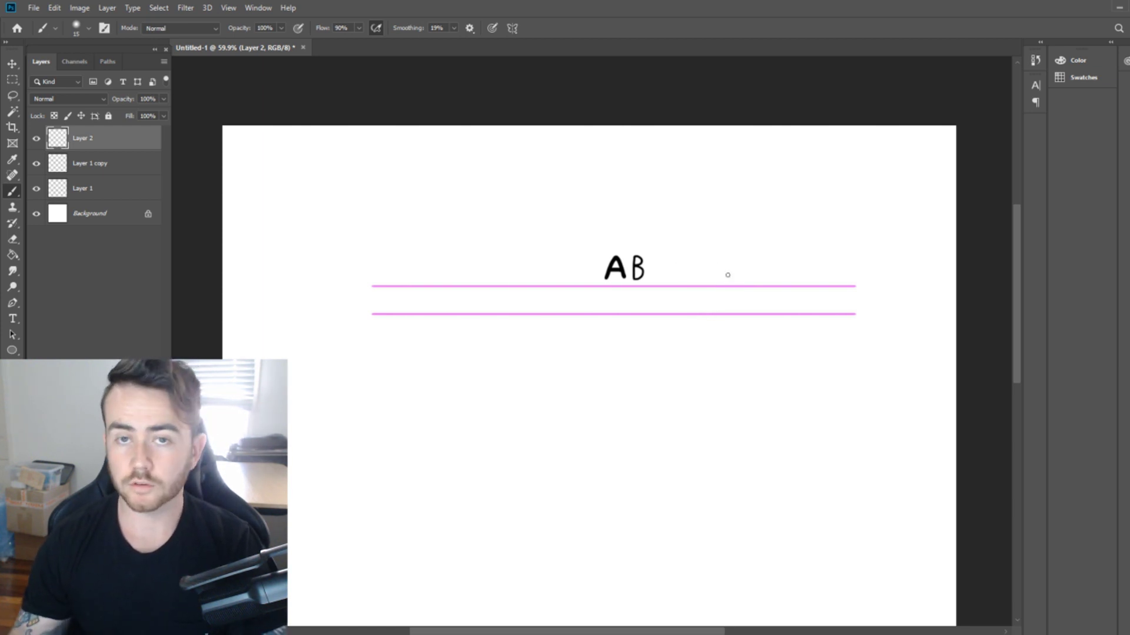
key("ctrl+z")
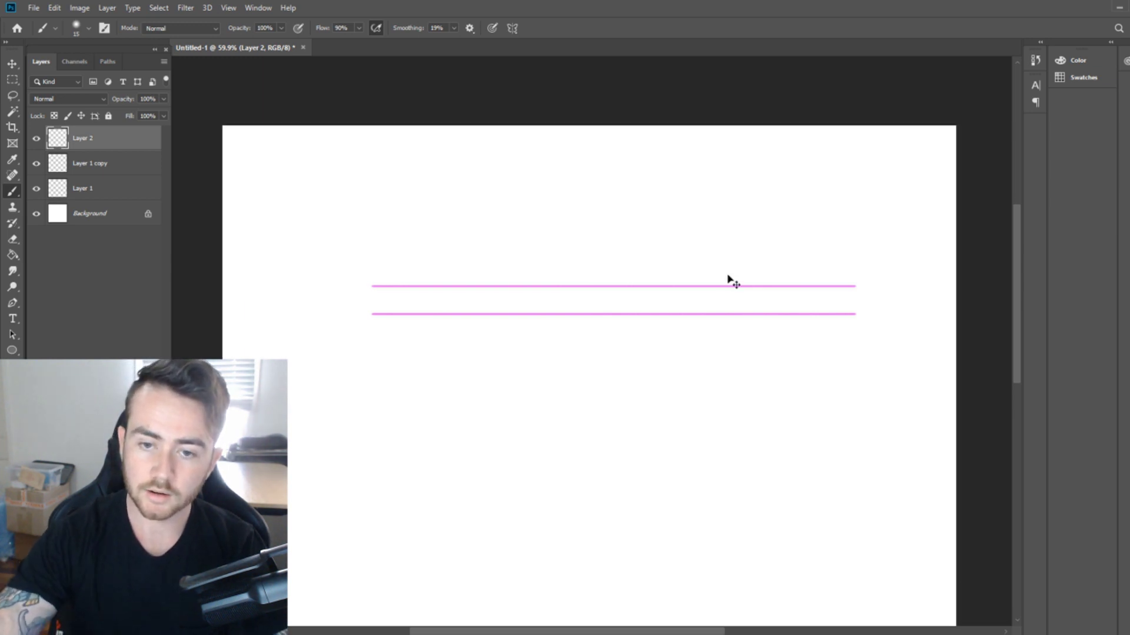
Step: Brush the capital letters A, B, C and D between the two magenta guide lines
left_click_drag(600, 265, 645, 263)
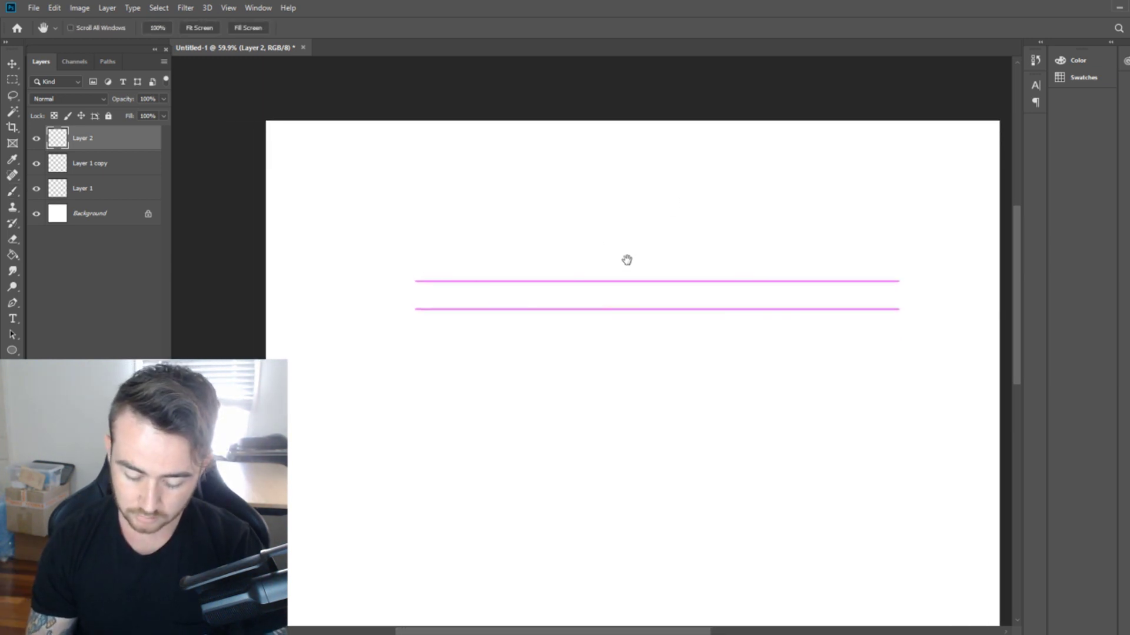
key("z")
mouse_move(594, 296)
left_mouse_down()
mouse_move(615, 308)
mouse_move(598, 298)
mouse_move(632, 291)
left_mouse_up()
key("b")
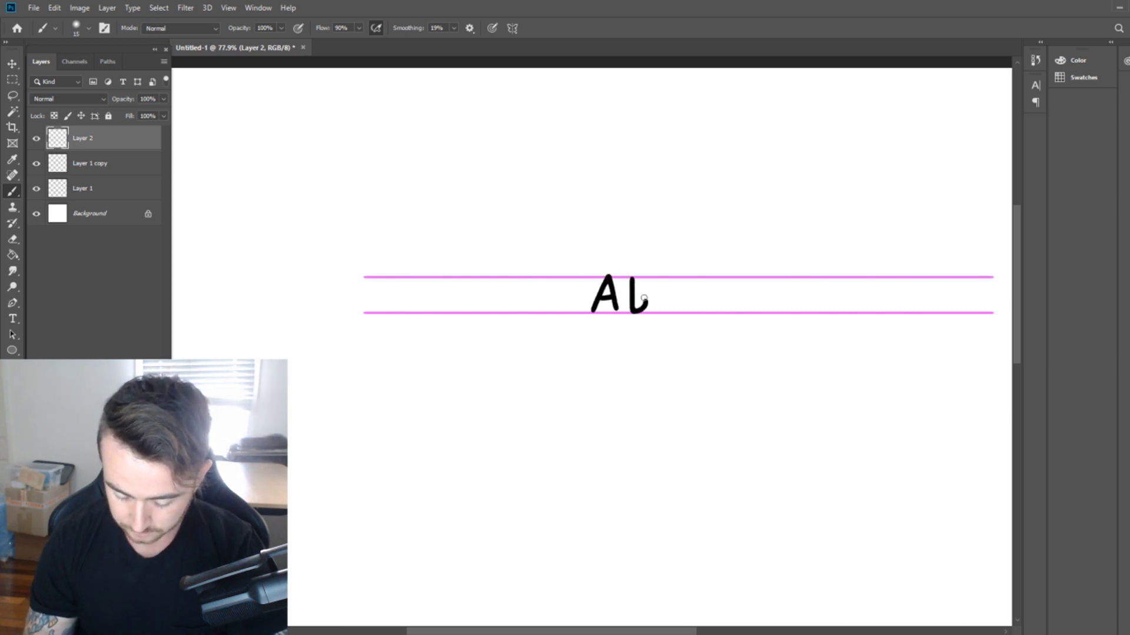
mouse_move(673, 283)
left_mouse_down()
mouse_move(654, 286)
mouse_move(669, 311)
mouse_move(689, 311)
mouse_move(704, 286)
mouse_move(686, 276)
left_mouse_up()
Step: Try an A squeezed between two tall vertical strokes beside the D, and undo those strokes
key("space")
scroll(705, 296, "down", 3)
scroll(705, 296, "up", 3)
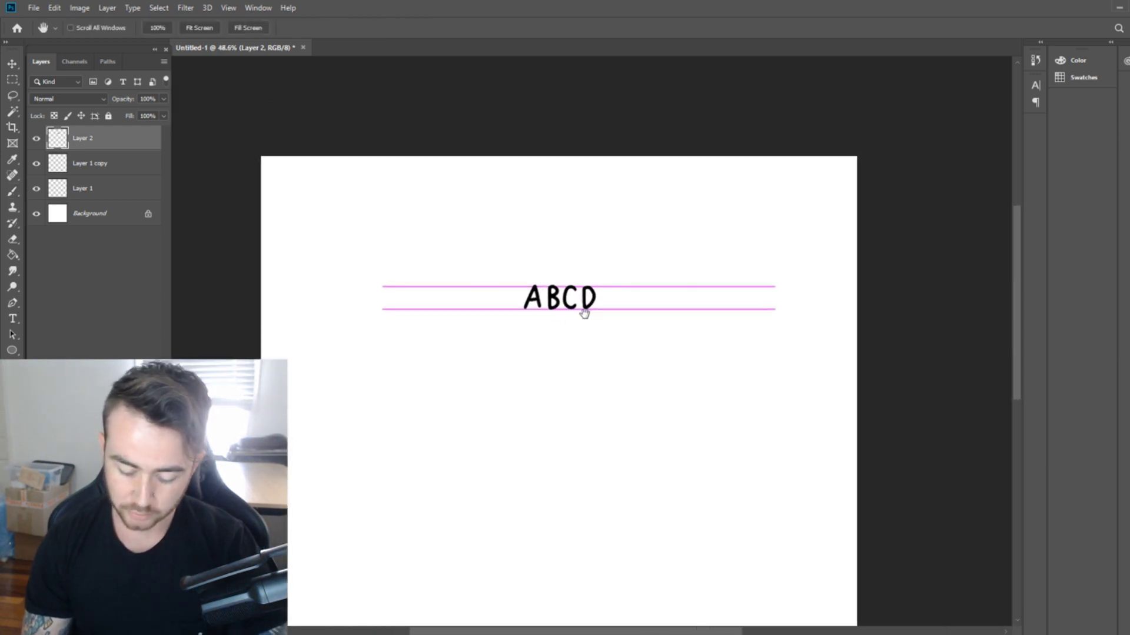
mouse_move(634, 244)
left_mouse_down()
mouse_move(634, 336)
mouse_move(659, 334)
mouse_move(644, 275)
mouse_move(657, 311)
left_mouse_up()
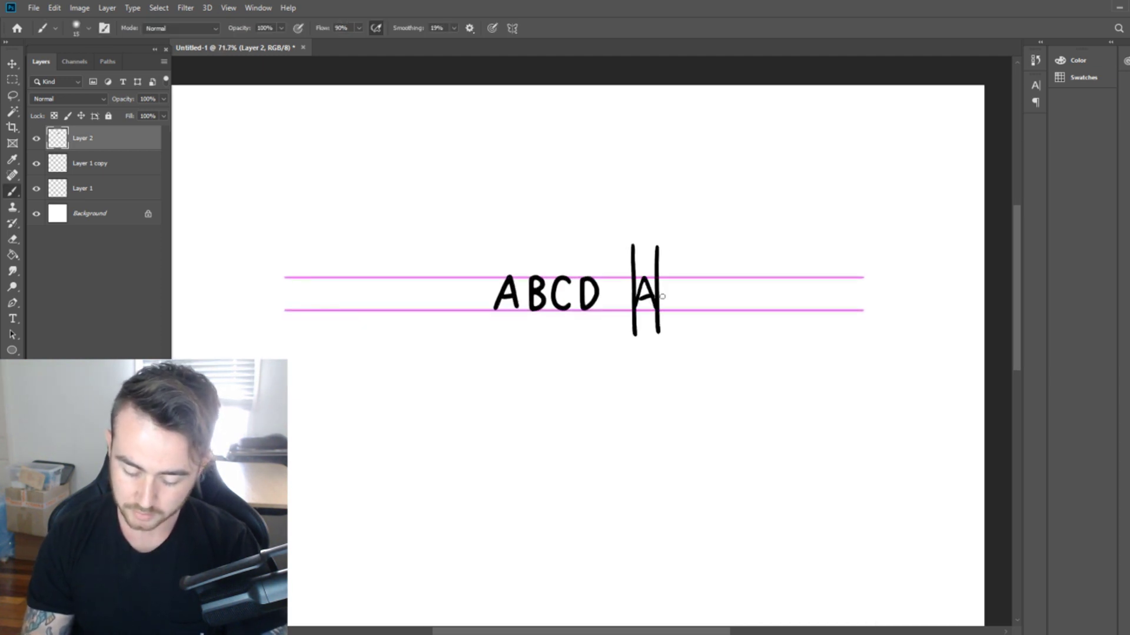
key("ctrl+z")
key("ctrl+z")
key("ctrl+z")
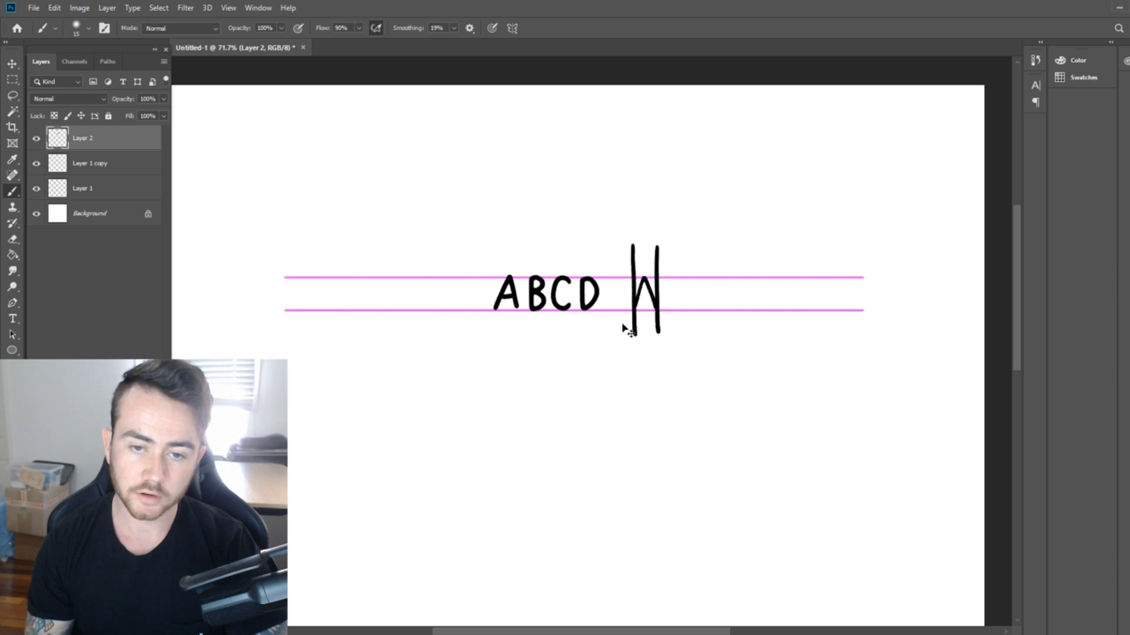
key("ctrl+z")
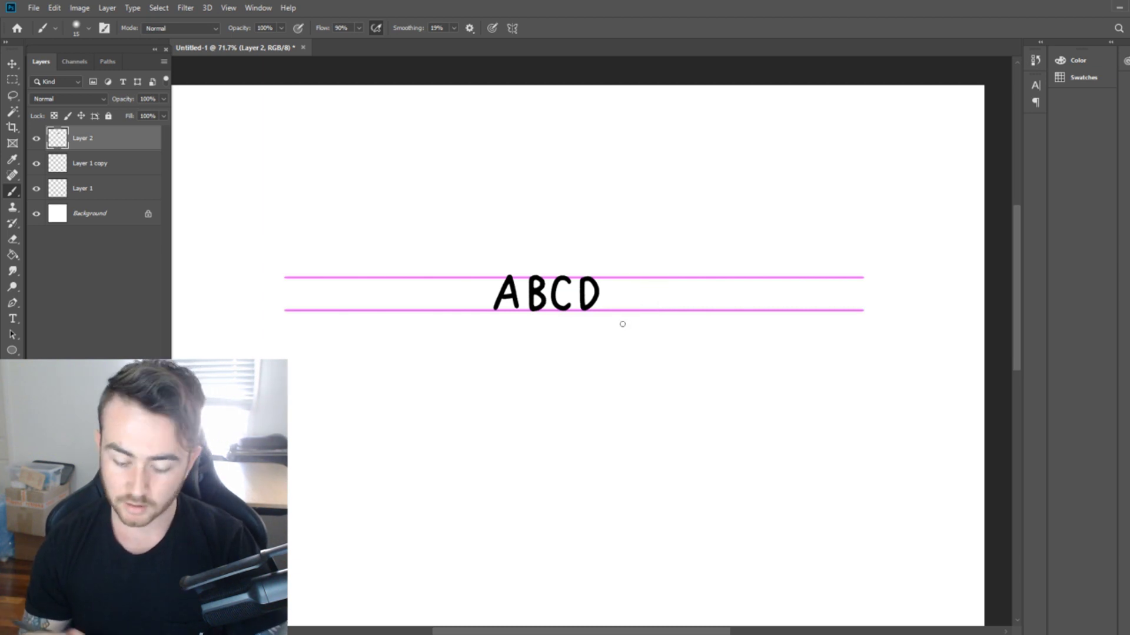
Step: Brush a number 2 and an exclamation mark between the guide lines, after the letters ABCD
key("z")
mouse_move(645, 310)
left_mouse_down()
mouse_move(602, 318)
mouse_move(585, 303)
mouse_move(623, 271)
left_mouse_up()
mouse_move(599, 326)
left_mouse_down()
mouse_move(587, 315)
mouse_move(595, 326)
left_mouse_up()
key("b")
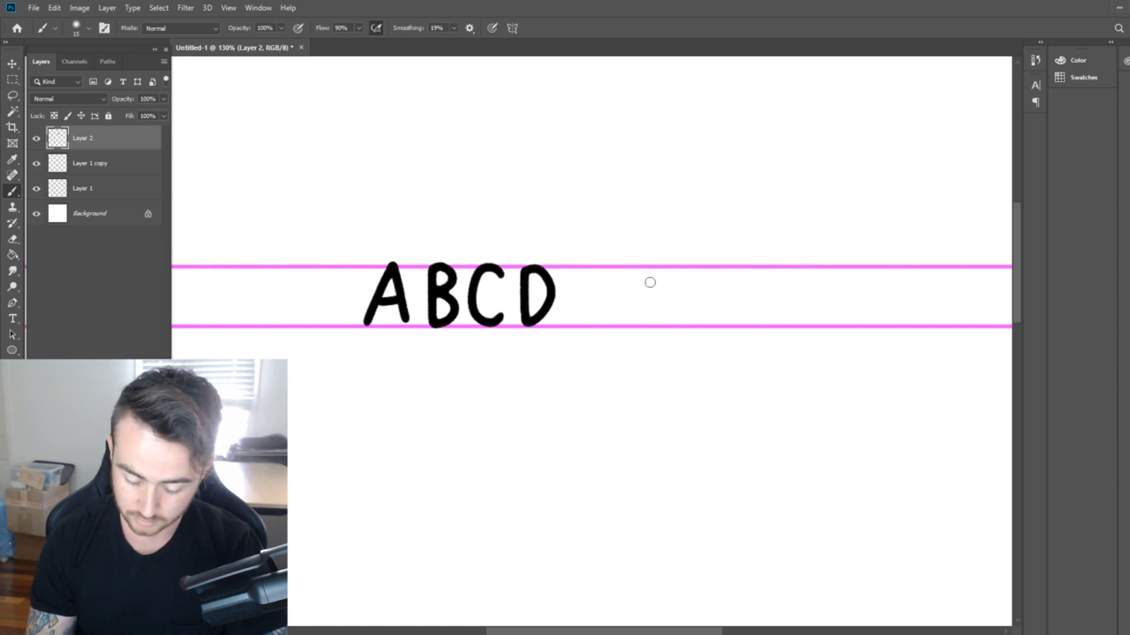
mouse_move(637, 285)
left_mouse_down()
mouse_move(663, 278)
mouse_move(641, 320)
mouse_move(675, 326)
left_mouse_up()
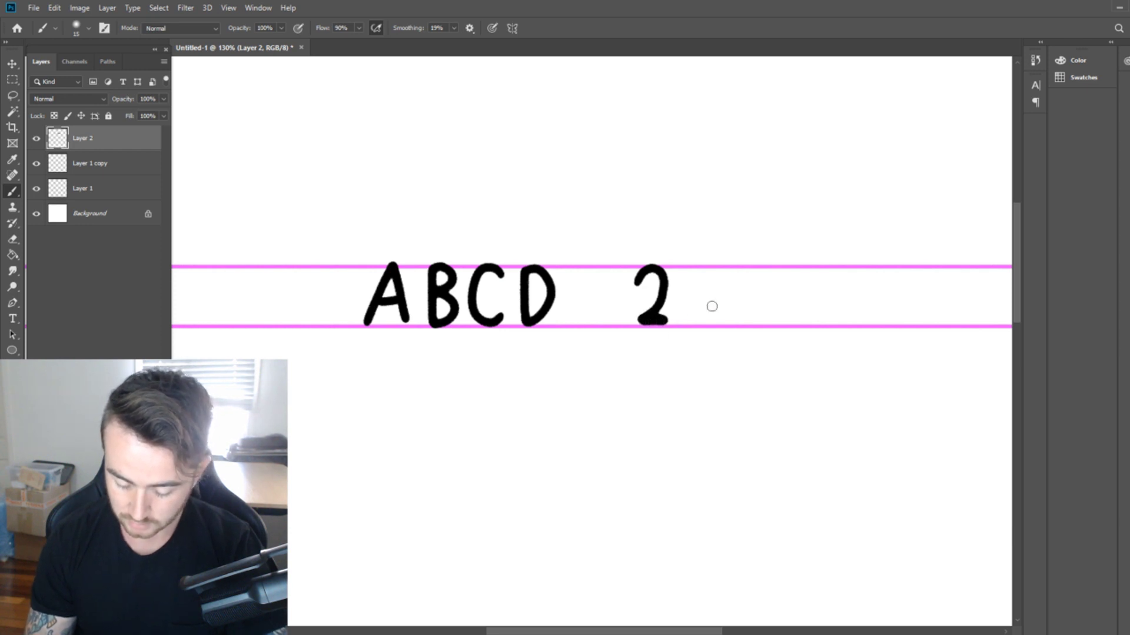
key("ctrl+z")
key("ctrl+z")
key("ctrl+z")
mouse_move(637, 285)
left_mouse_down()
mouse_move(650, 308)
mouse_move(639, 321)
mouse_move(664, 320)
left_mouse_up()
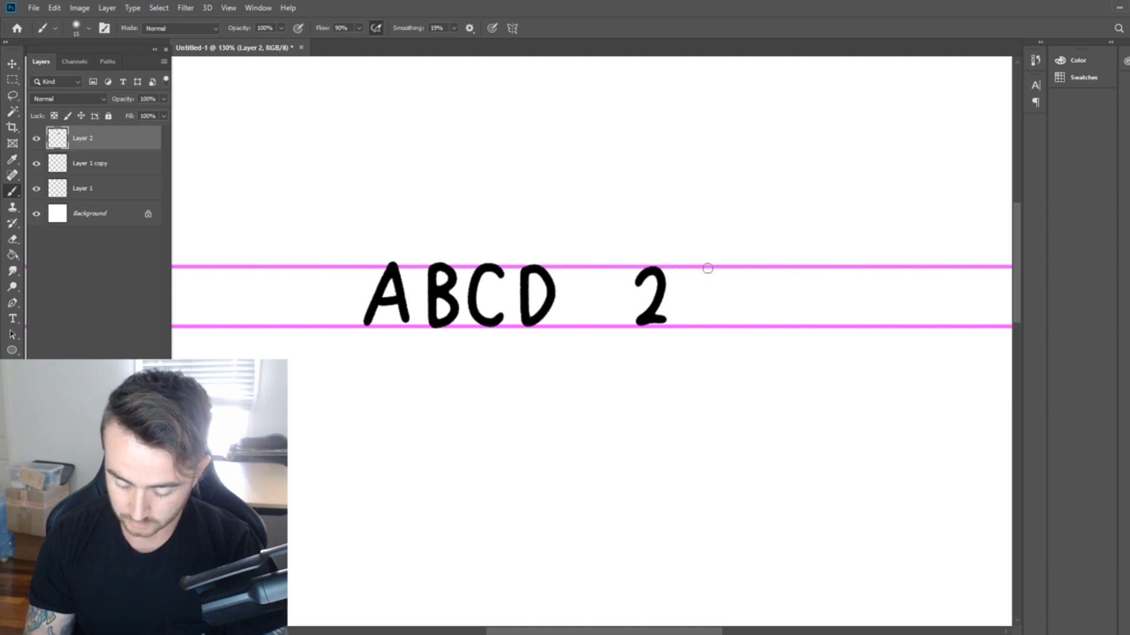
left_click_drag(706, 265, 707, 309)
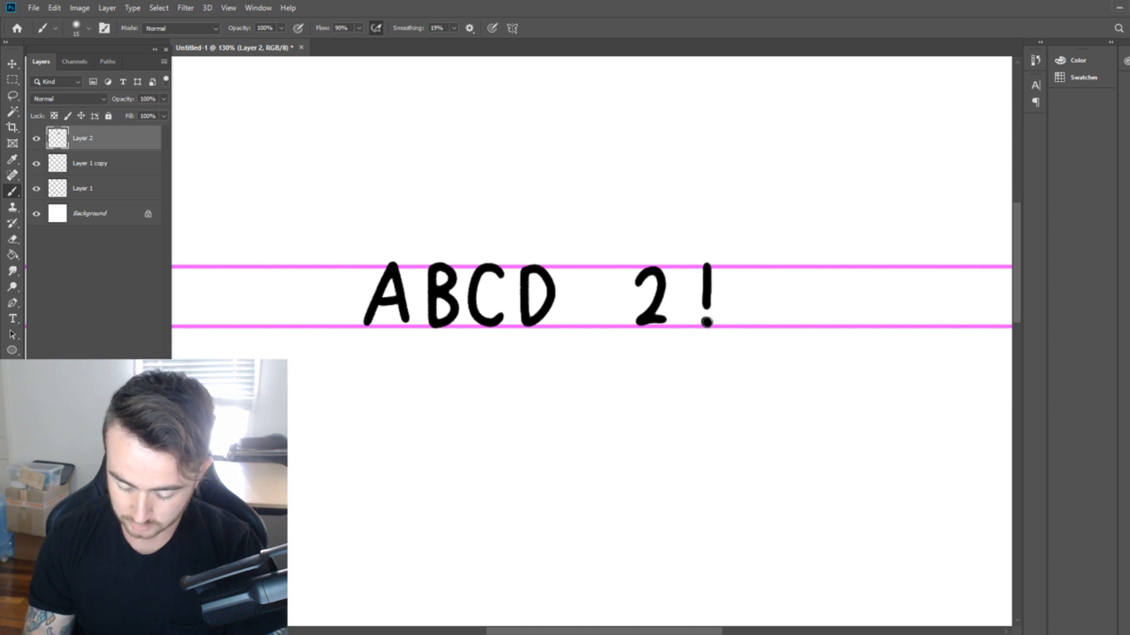
left_click(706, 322)
Step: Brush a plus sign and a semicolon after the exclamation mark, letting the semicolon's tail dip below the lower guide line
key("space")
scroll(748, 300, "up", 3)
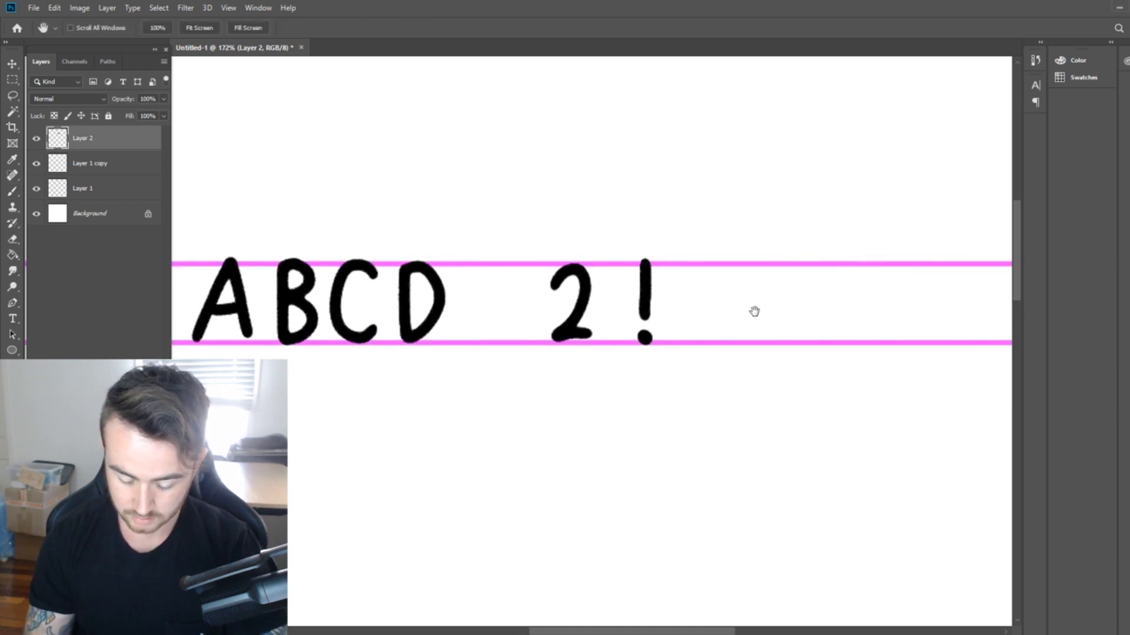
mouse_move(690, 305)
left_mouse_down()
mouse_move(729, 307)
mouse_move(711, 325)
left_mouse_up()
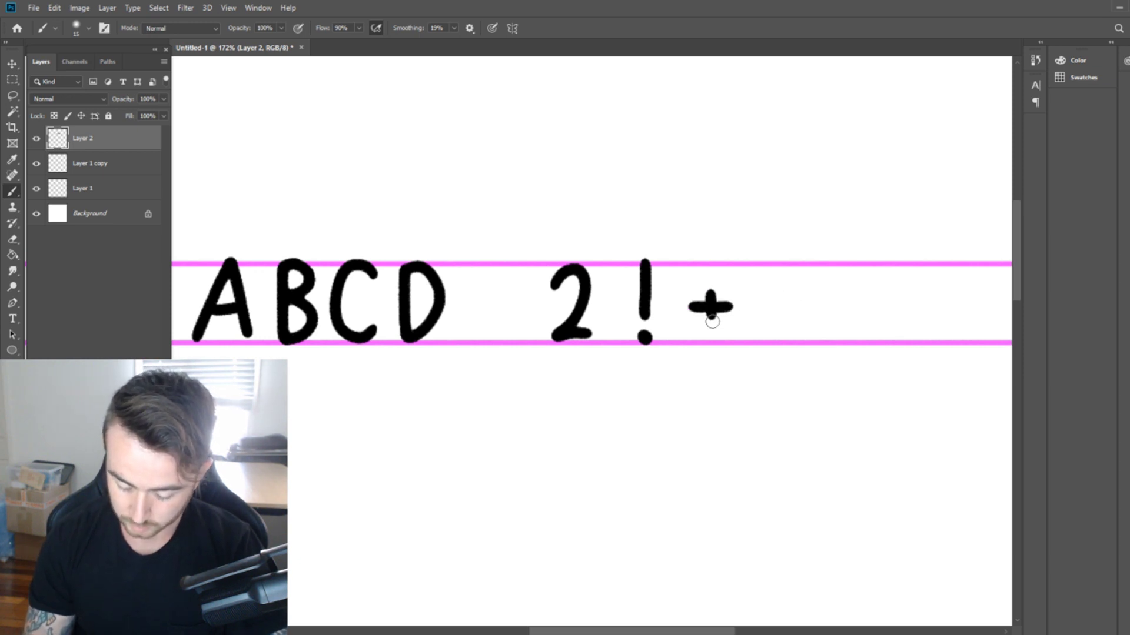
left_click(778, 300)
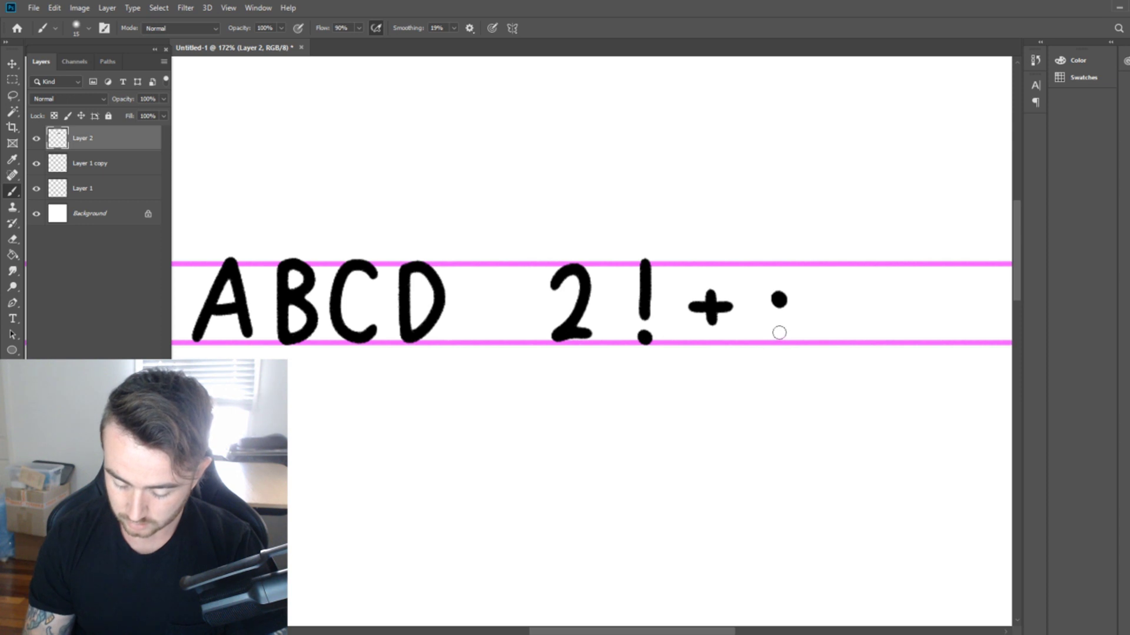
left_click_drag(779, 333, 772, 356)
scroll(719, 335, "down", 4)
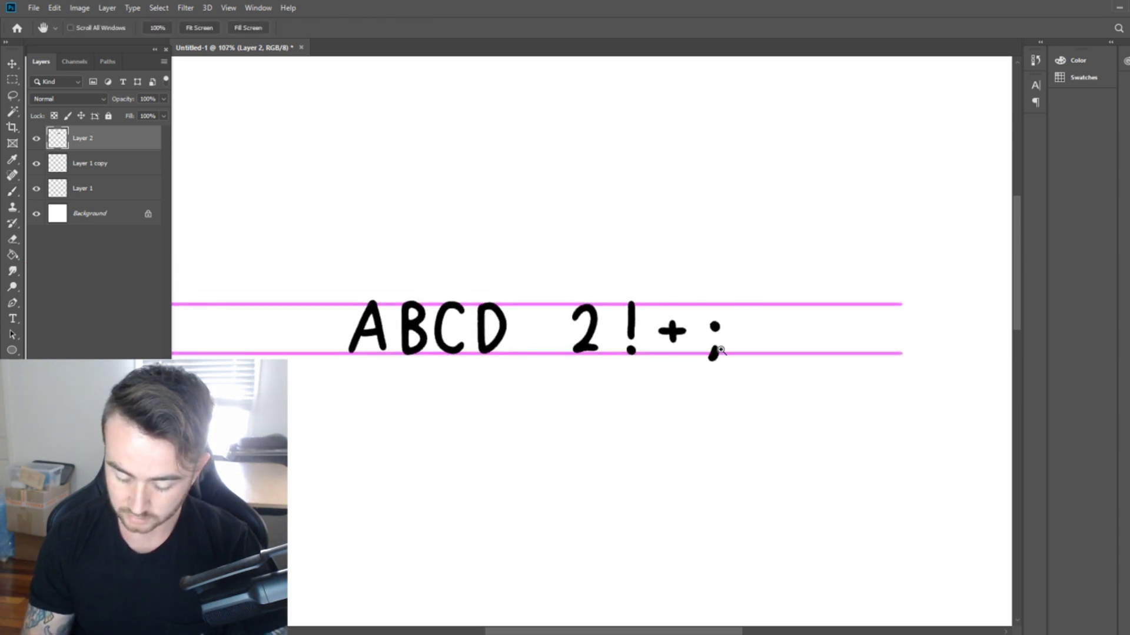
scroll(719, 350, "up", 3)
scroll(721, 352, "down", 3)
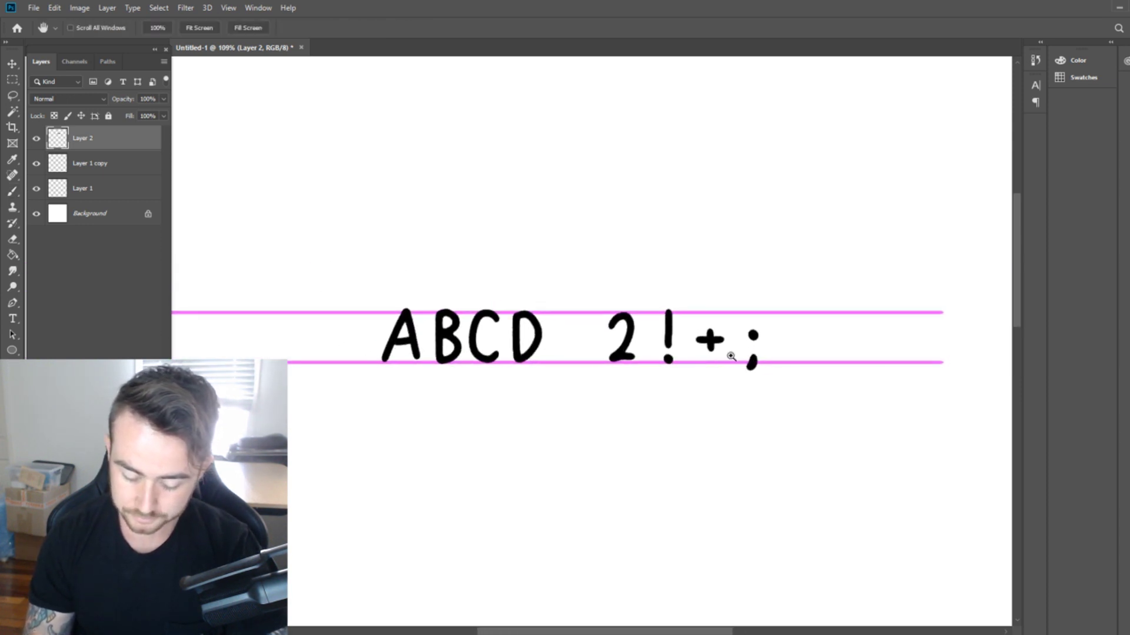
scroll(731, 356, "down", 2)
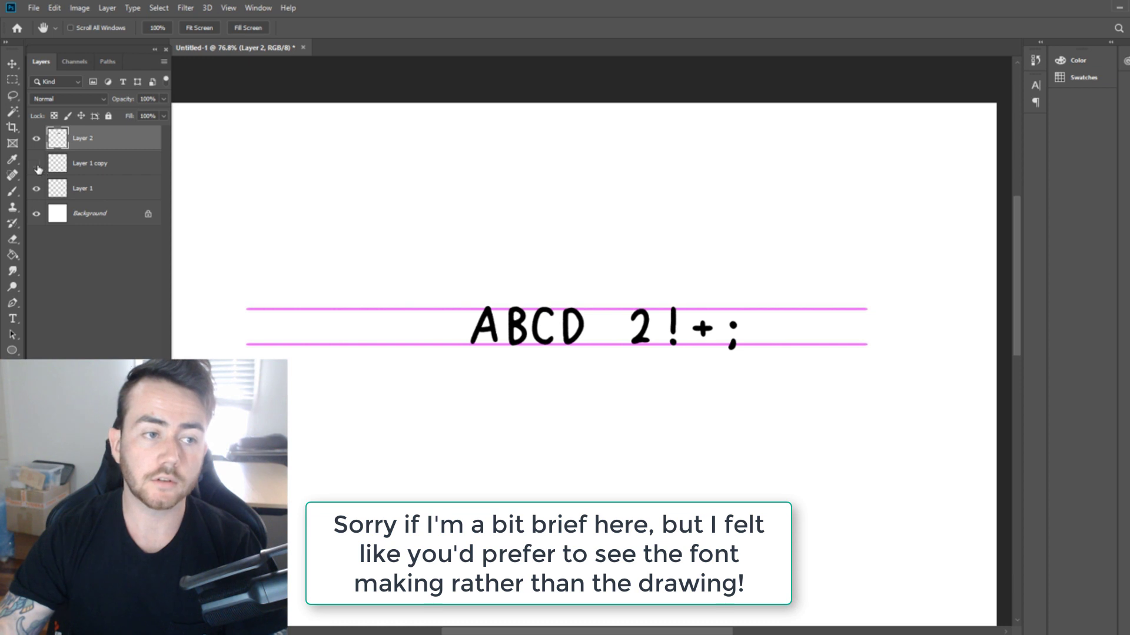
Step: Hide the guide-line layers Layer 1 copy and Layer 1, and marquee-select all the lettering to copy into Illustrator
left_click(38, 170)
left_click(36, 188)
key("m")
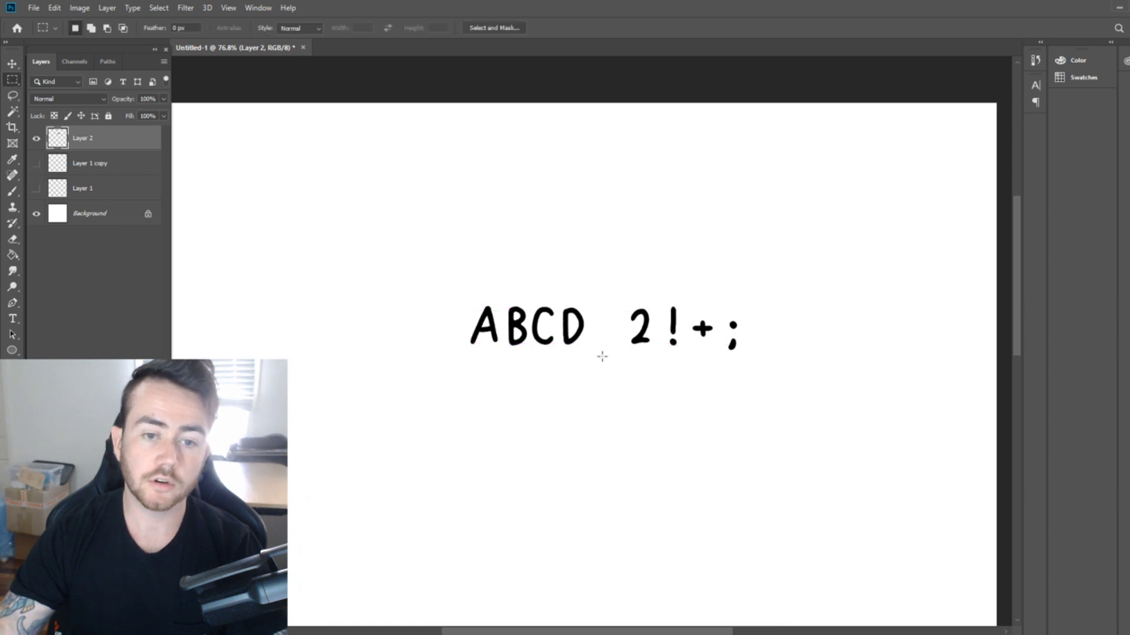
left_click_drag(440, 293, 764, 375)
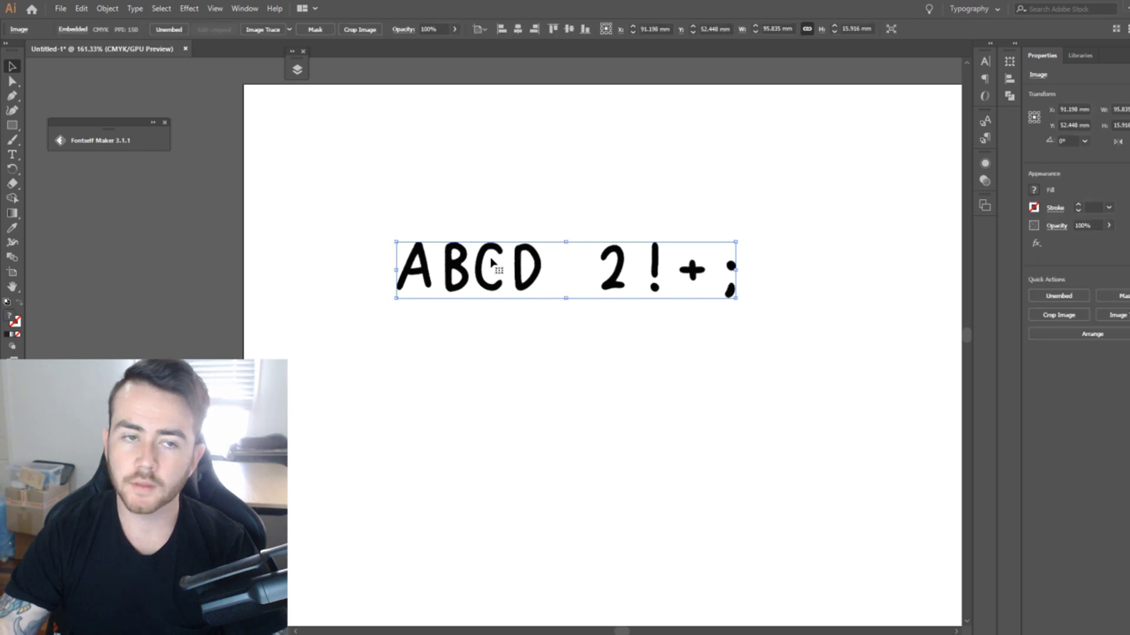
Step: Open the Image Trace settings in Illustrator, place them beside the artwork, and select the lettering image
left_click(245, 9)
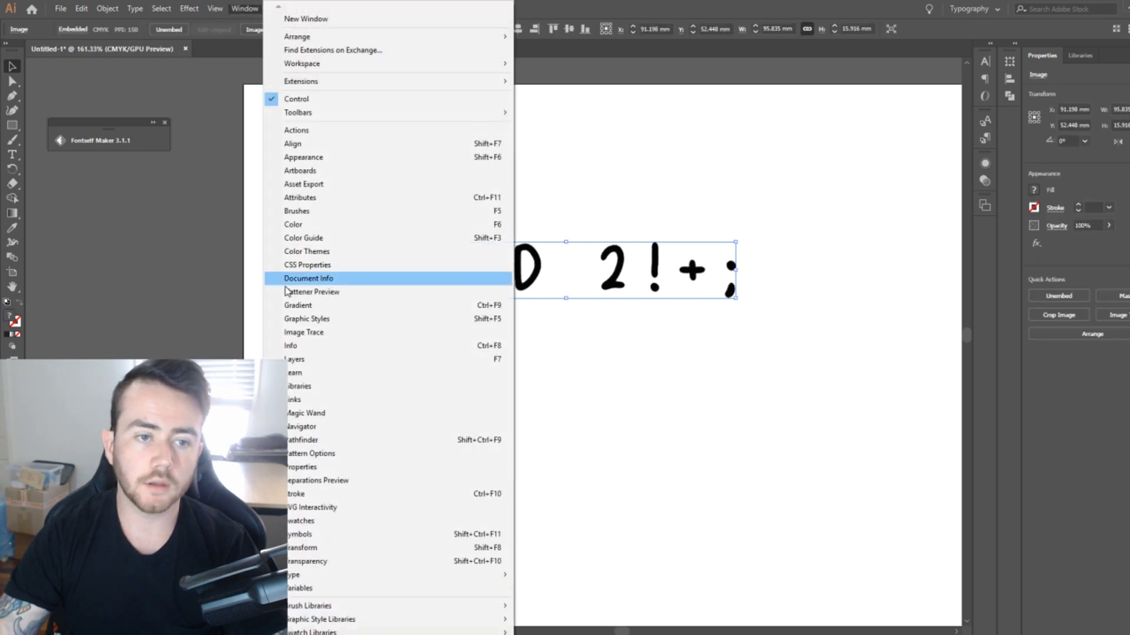
left_click(346, 330)
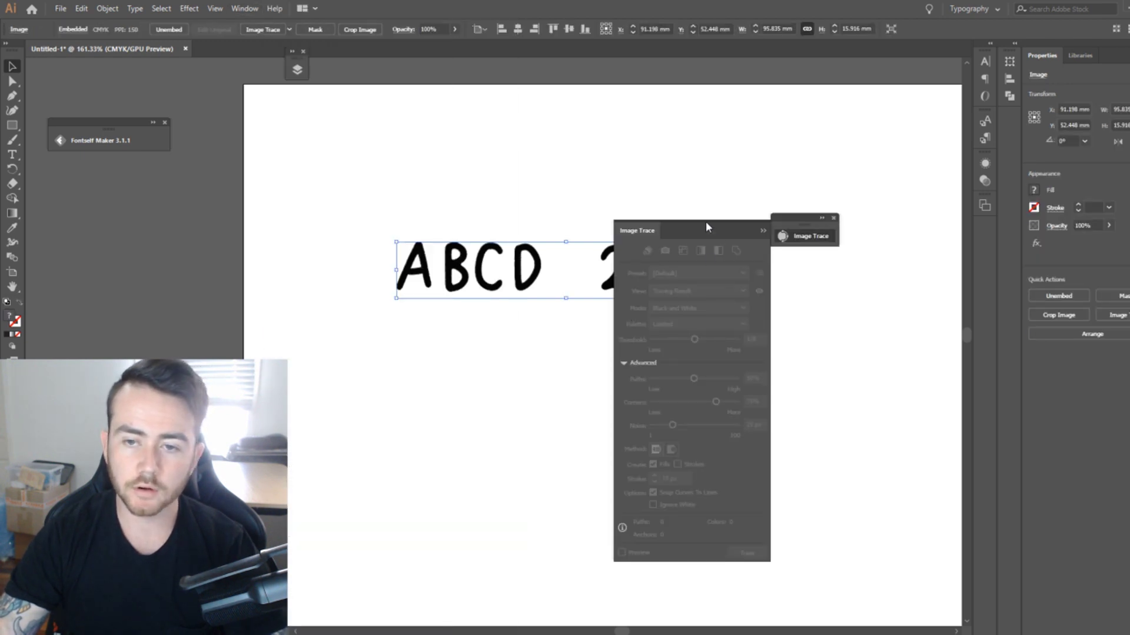
left_click_drag(706, 226, 892, 176)
left_click_drag(450, 166, 662, 339)
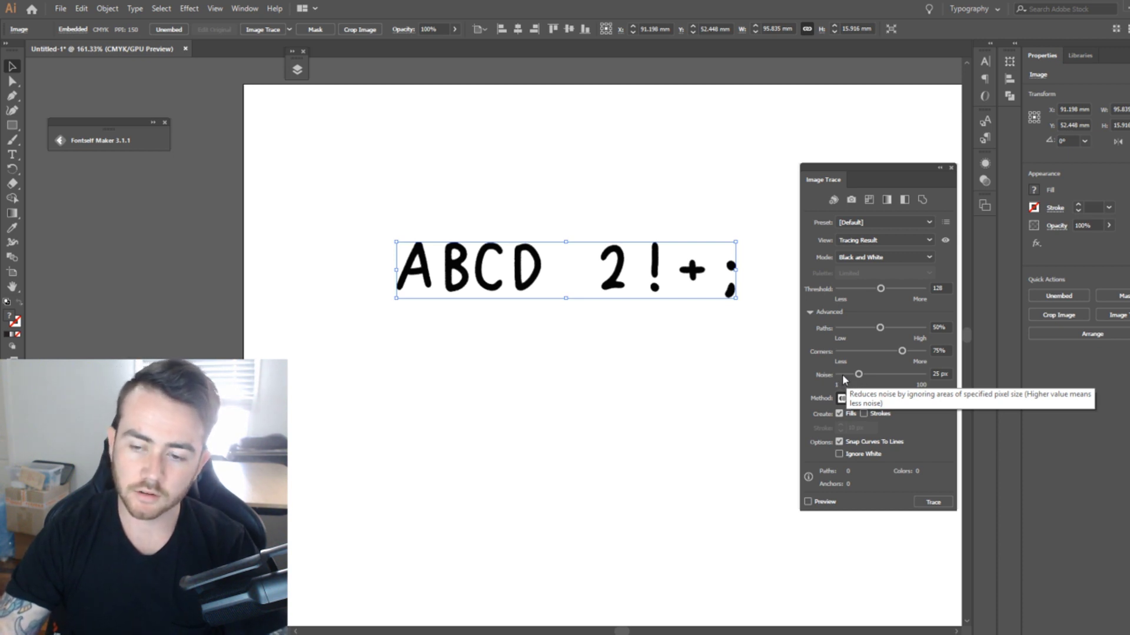
Step: Trace the lettering with Paths 97%, Corners 2%, Noise 2 px and Ignore White enabled, with the preview on
left_click_drag(879, 328, 920, 329)
left_click(841, 352)
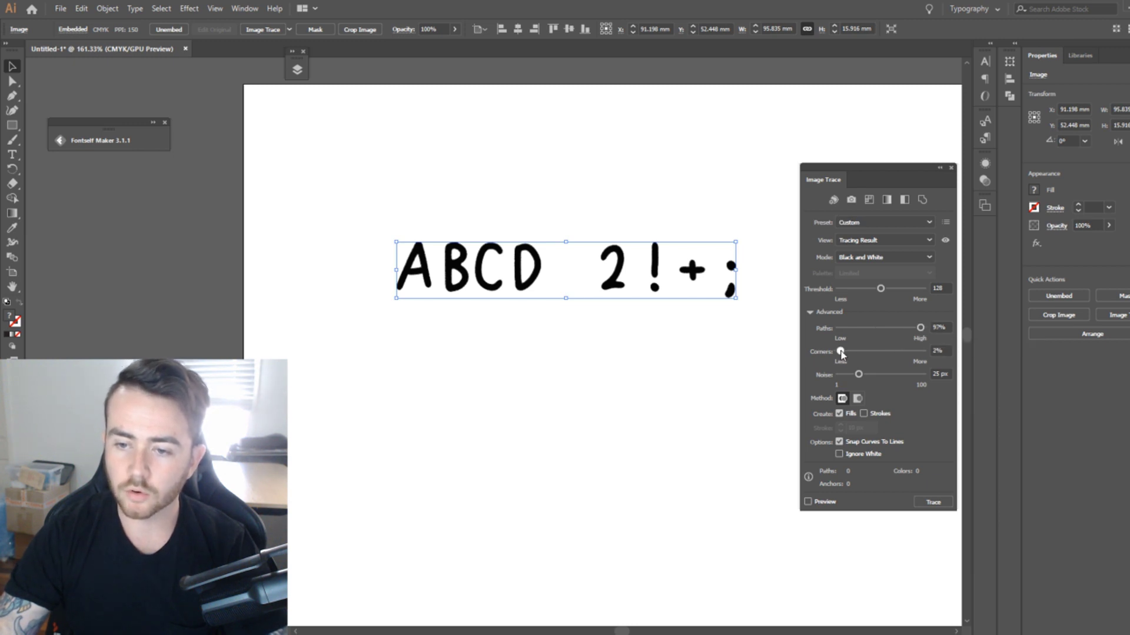
left_click(840, 374)
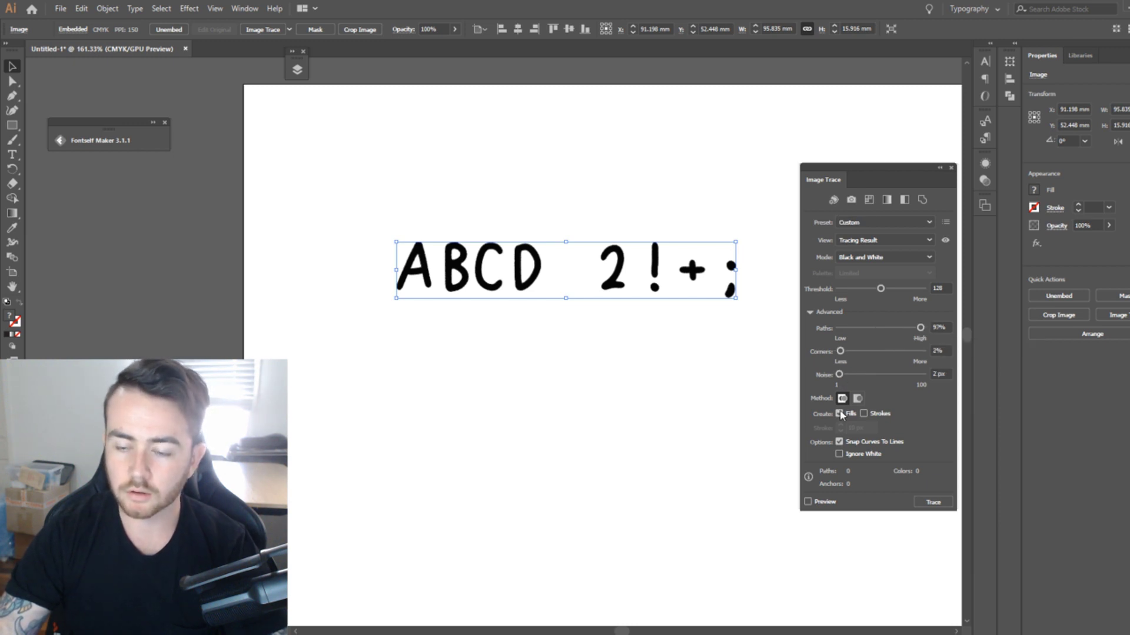
left_click(839, 455)
left_click(807, 502)
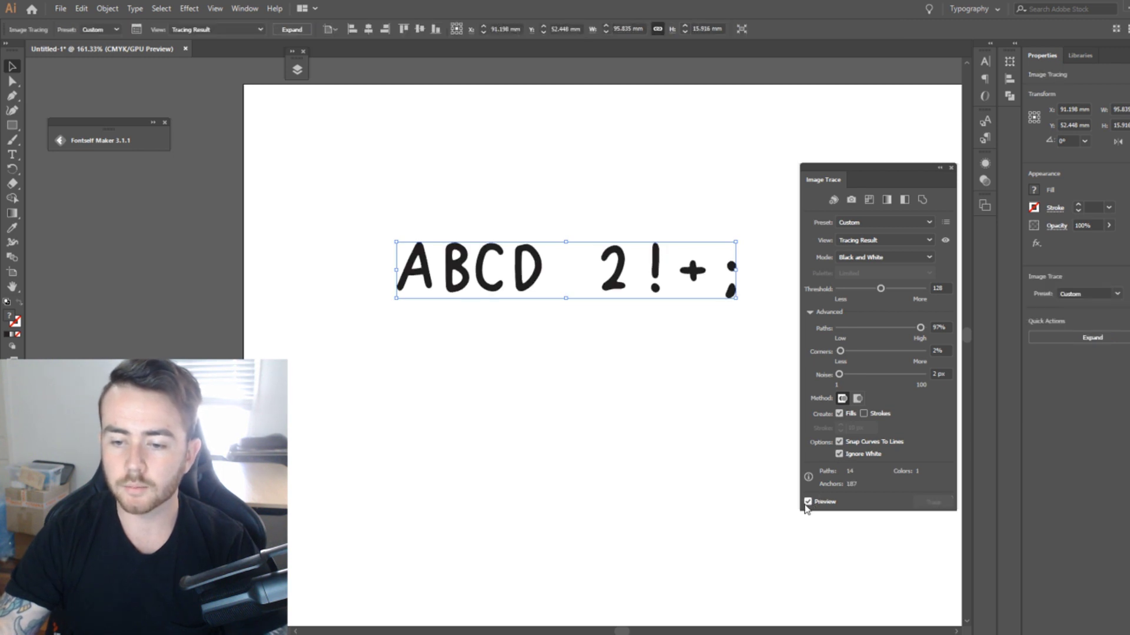
Step: Expand the traced lettering into vector paths and ungroup it into separate characters
left_click(291, 28)
left_click_drag(331, 214, 700, 353)
scroll(619, 375, "right", 2)
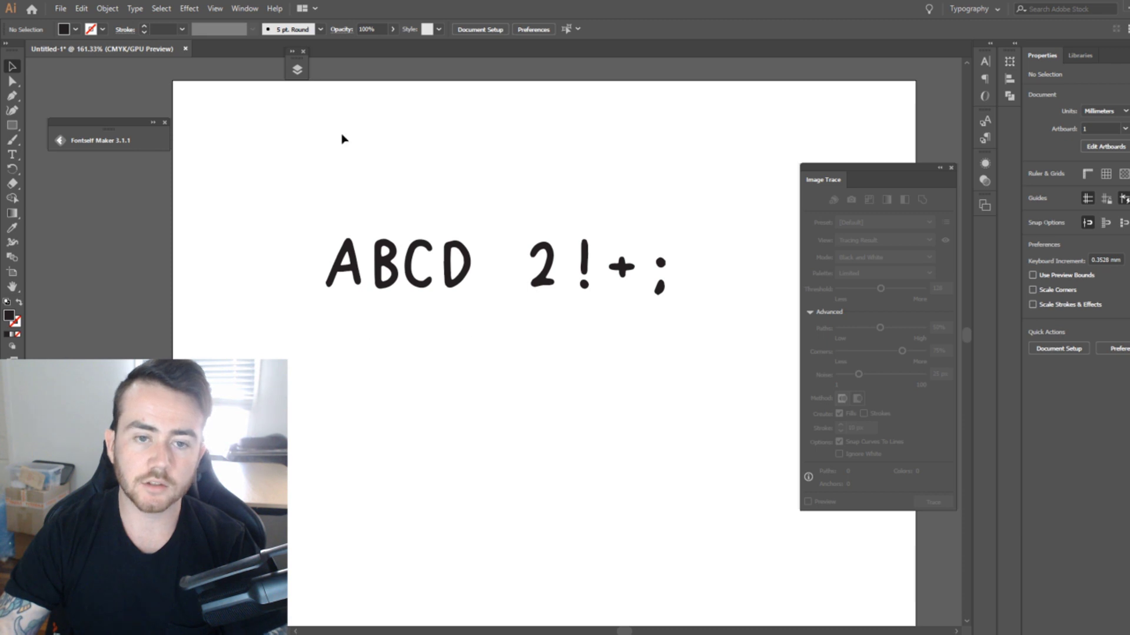
left_click(458, 266)
right_click(450, 253)
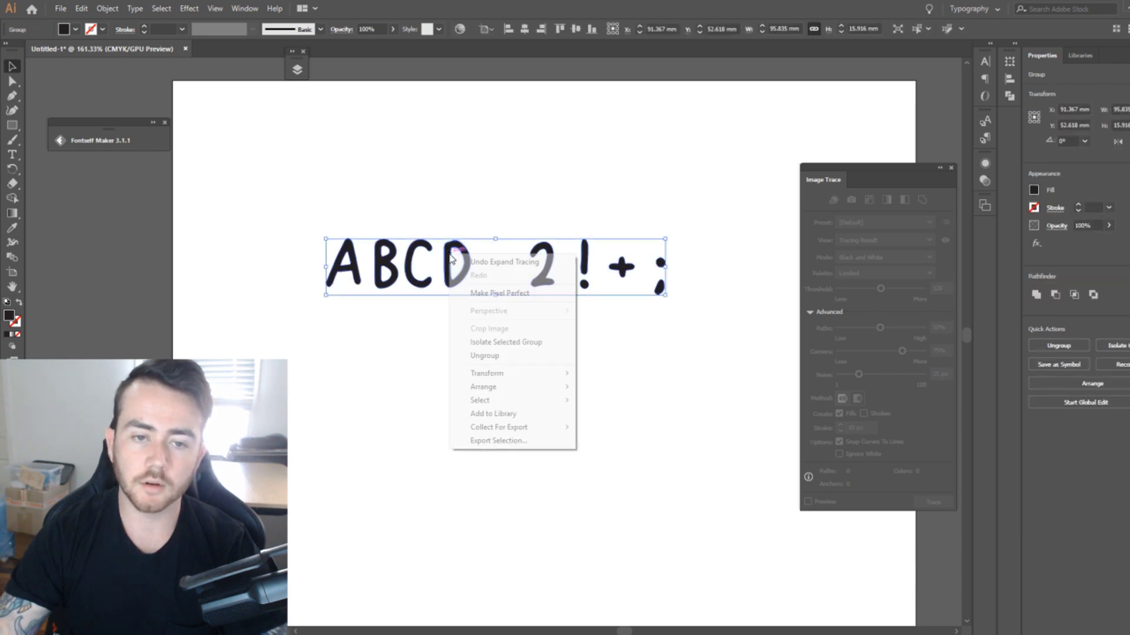
left_click(521, 357)
left_click(434, 403)
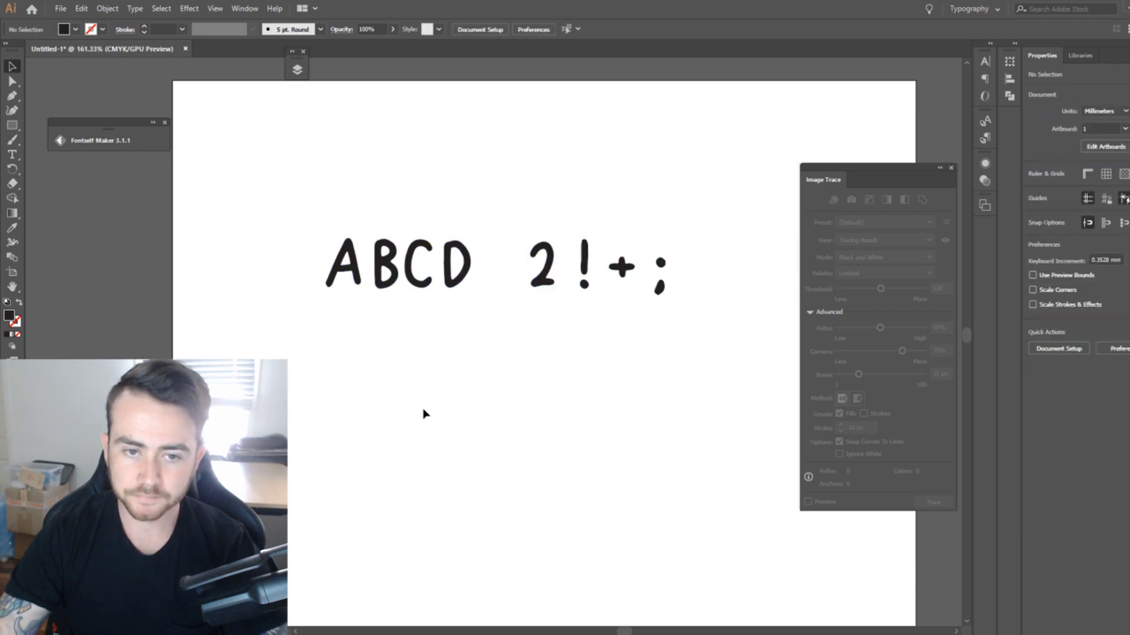
Step: Try moving the letter A above the other characters and undo the move
left_click_drag(282, 206, 686, 340)
left_click(686, 340)
left_click_drag(336, 271, 338, 206)
left_click(454, 133)
key("ctrl+z")
key("ctrl+z")
Step: Try enlarging the letter A to several times its size to check its vector edges, and undo the scaling
left_click_drag(365, 288, 668, 453)
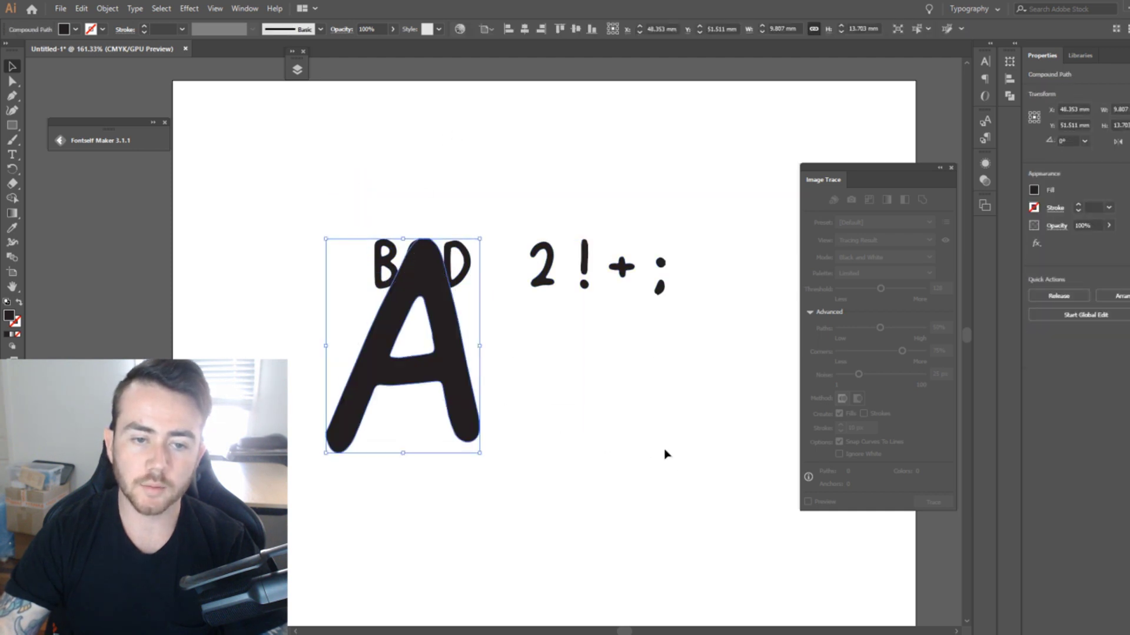
left_click(352, 291)
left_click(378, 360, "ctrl")
left_click(504, 353, "ctrl+alt")
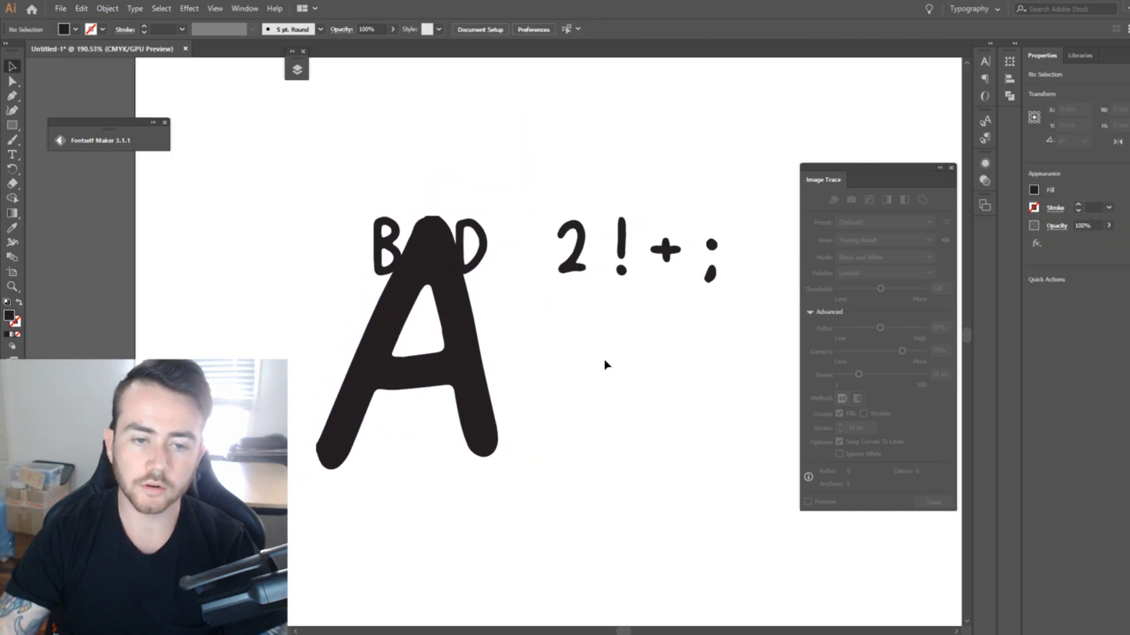
key("ctrl+z")
key("ctrl+z")
left_click(500, 335)
left_click_drag(398, 170, 378, 184)
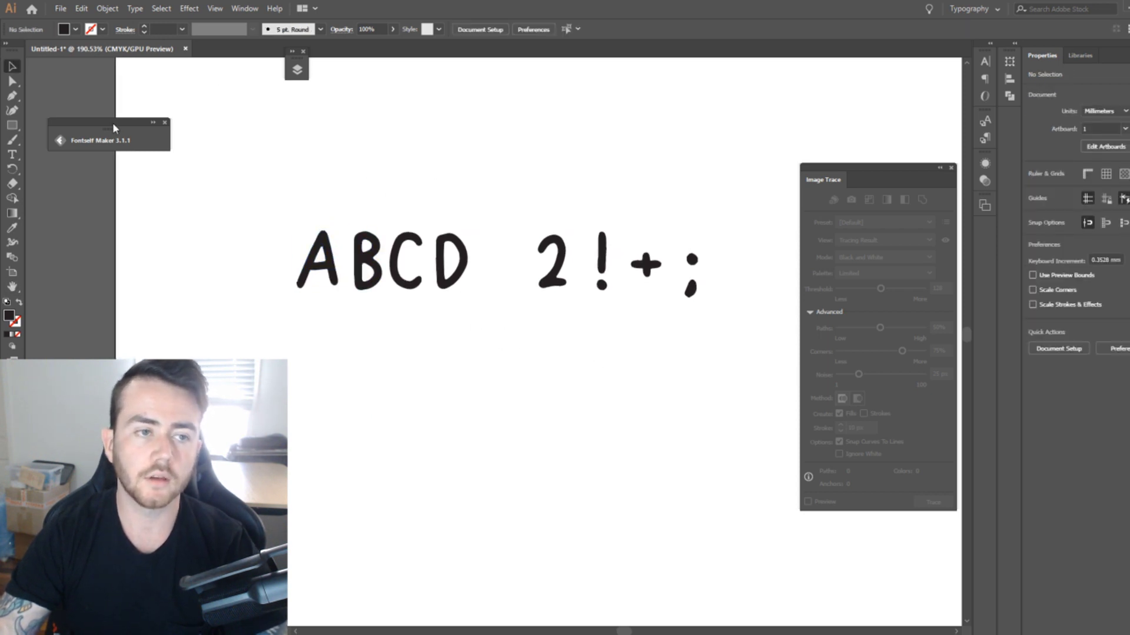
Step: Expand the Fontself Maker 3.1.1 extension and place it beside the lettering
left_click_drag(112, 123, 106, 83)
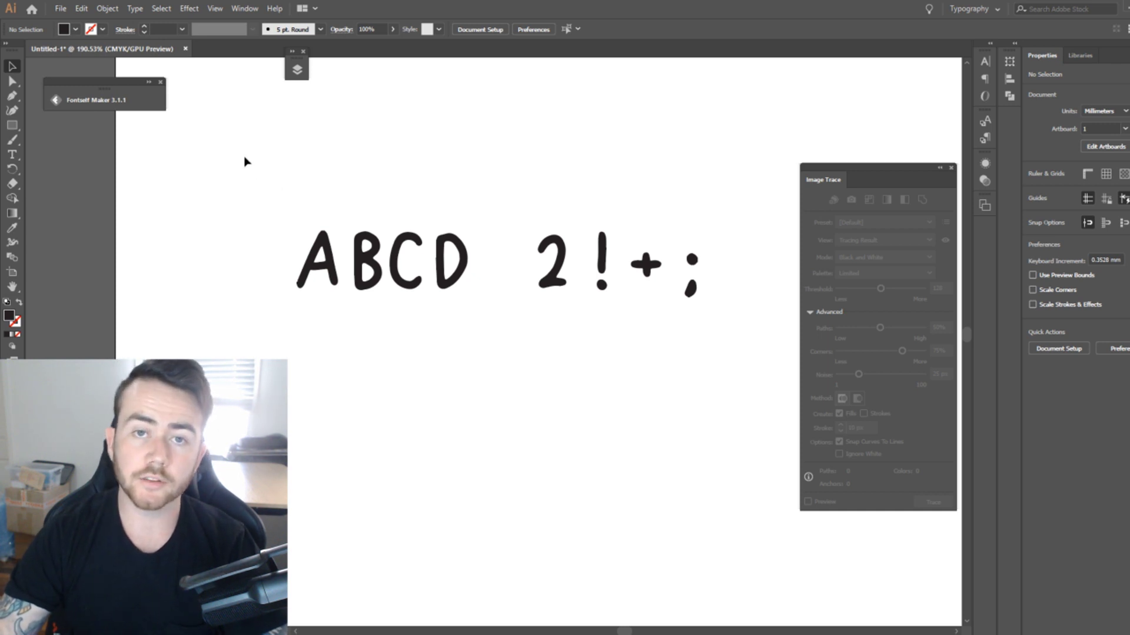
left_click(242, 9)
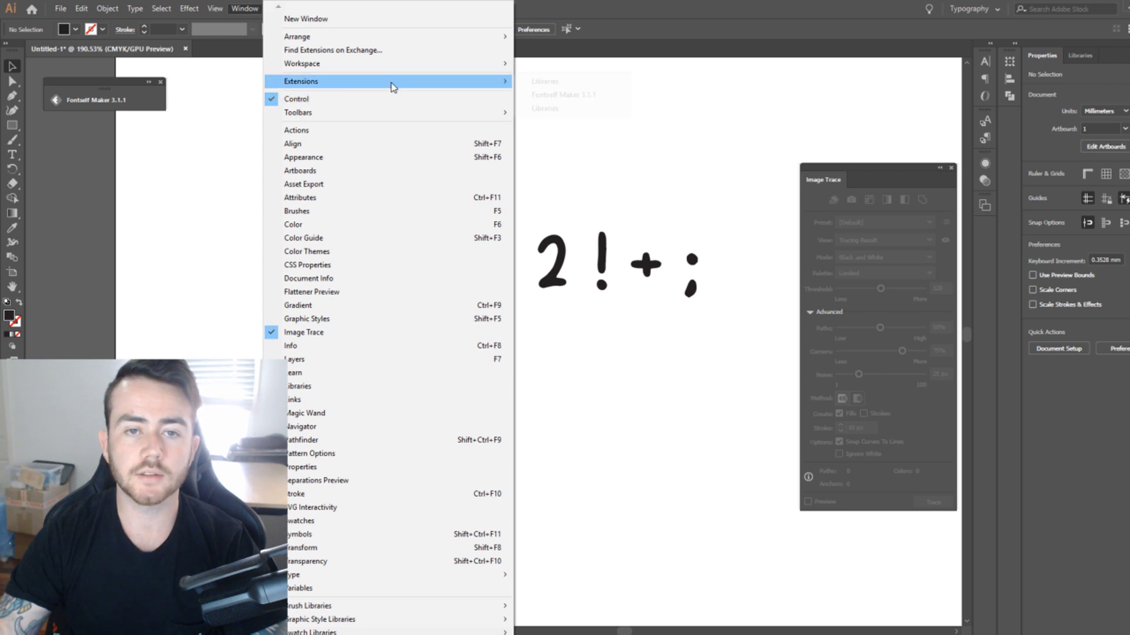
mouse_move(390, 83)
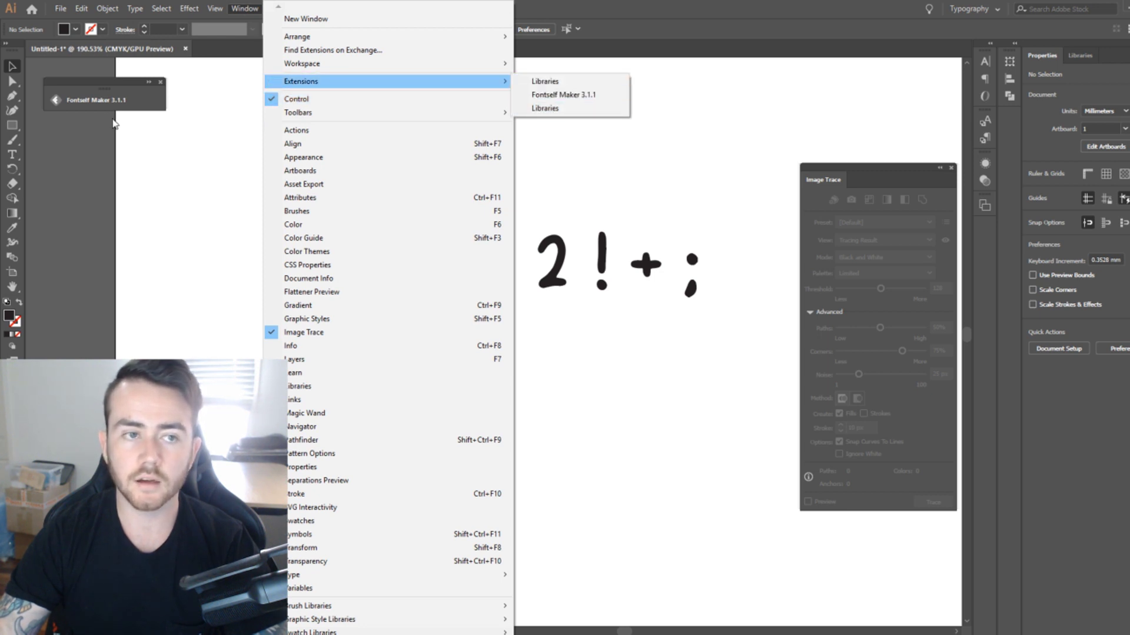
left_click(105, 102)
left_click_drag(338, 85, 199, 99)
left_click_drag(471, 125, 547, 131)
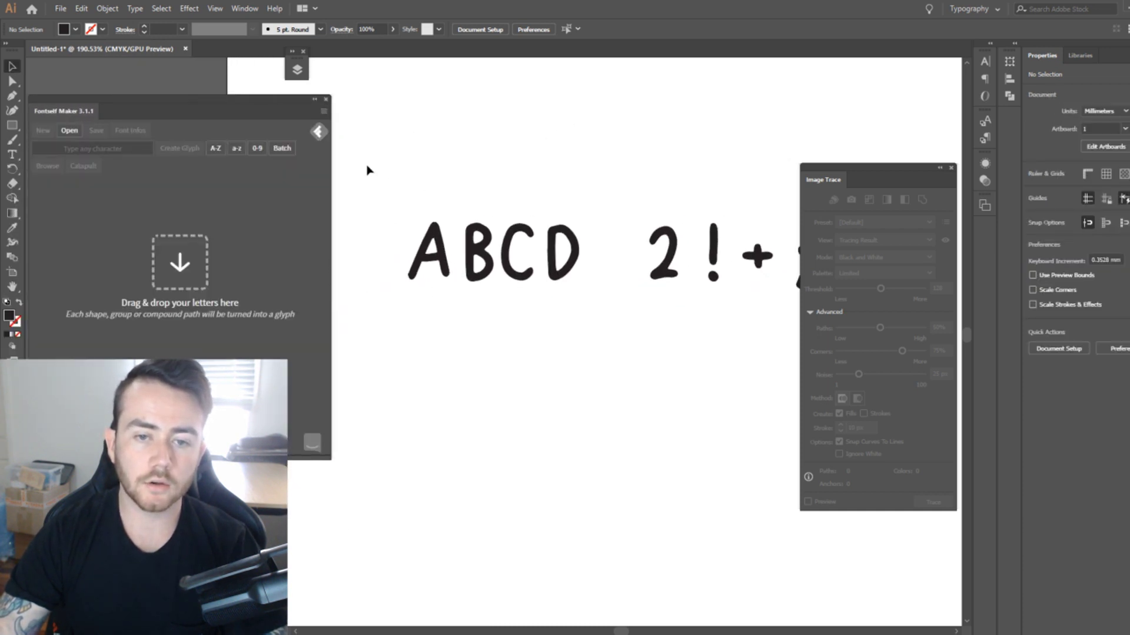
Step: Create glyphs from the letters ABCD in Fontself Maker and assign each its matching character
left_click_drag(367, 170, 267, 305)
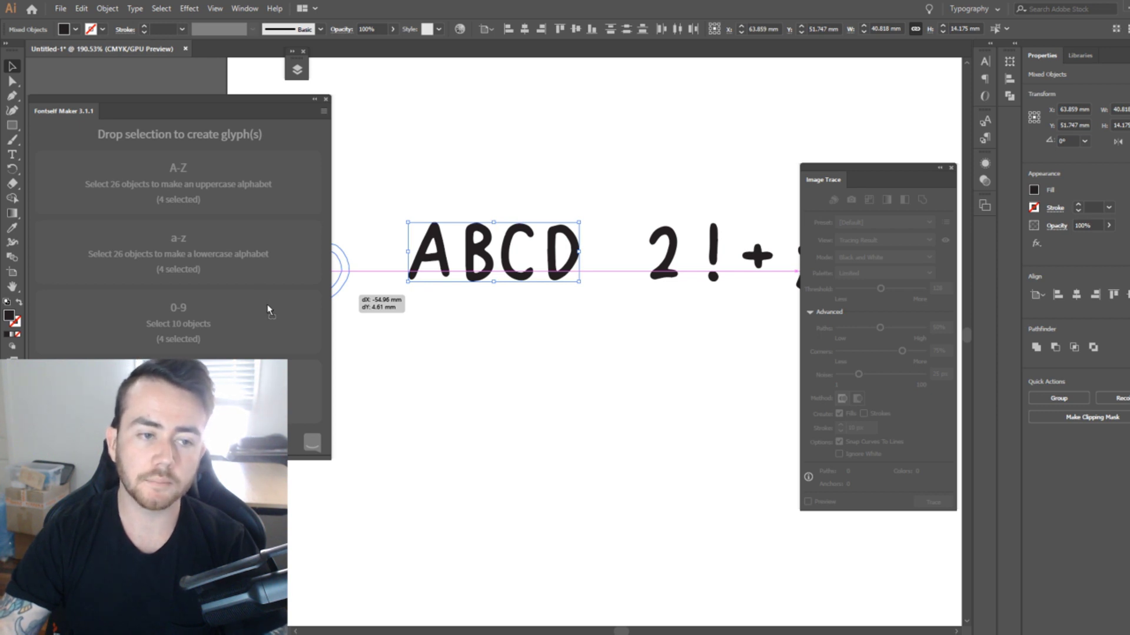
left_click_drag(266, 305, 259, 382)
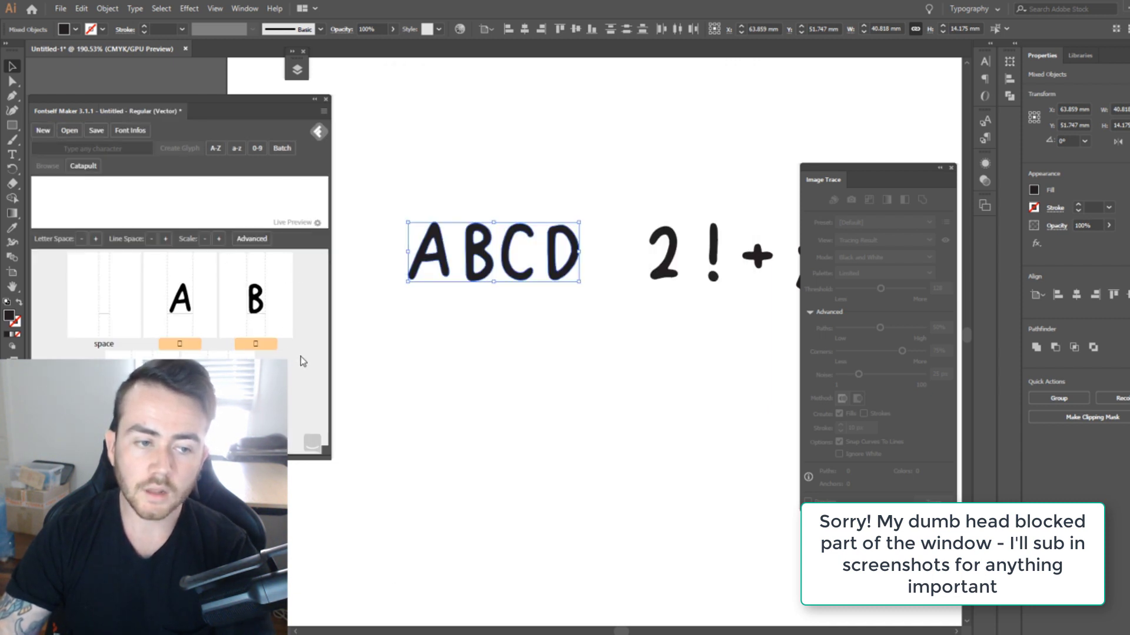
left_click(189, 344)
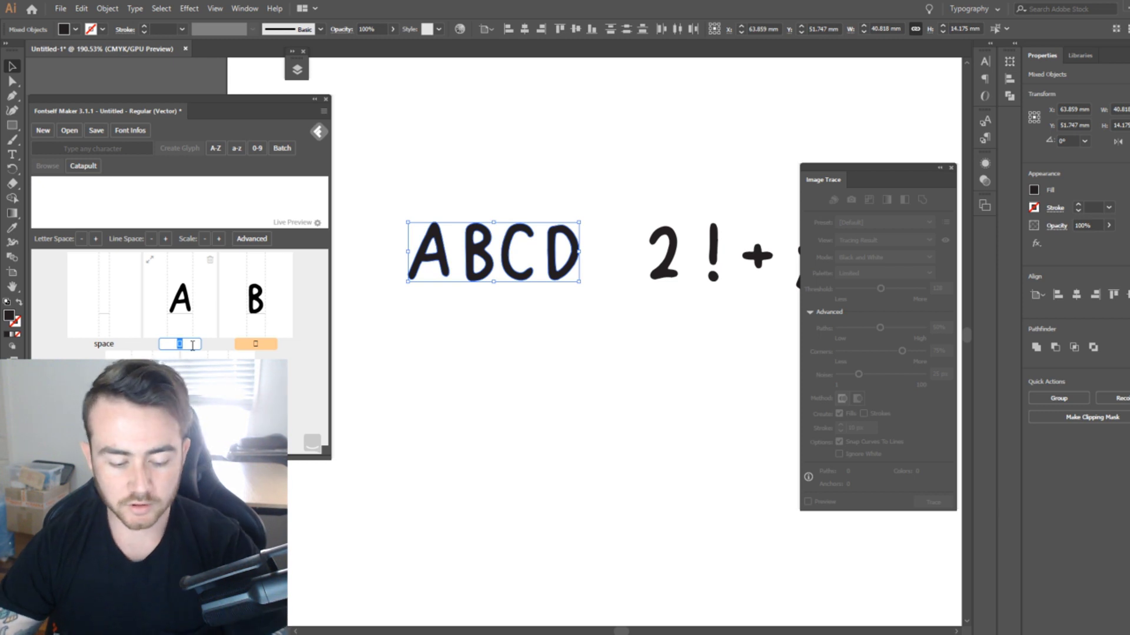
left_click(260, 344)
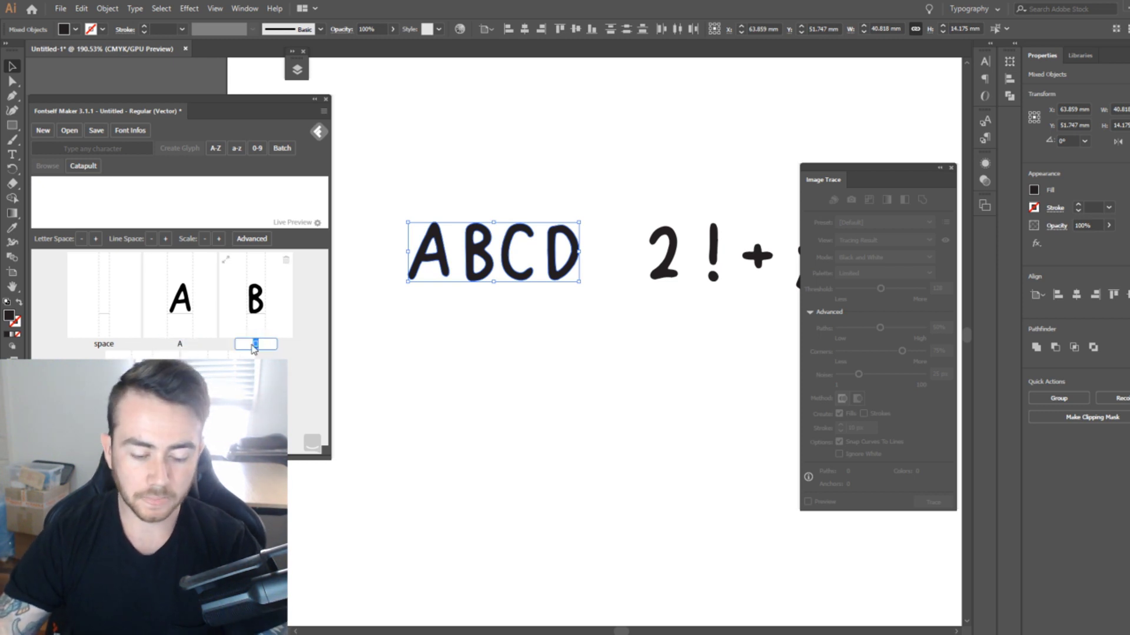
key("Return")
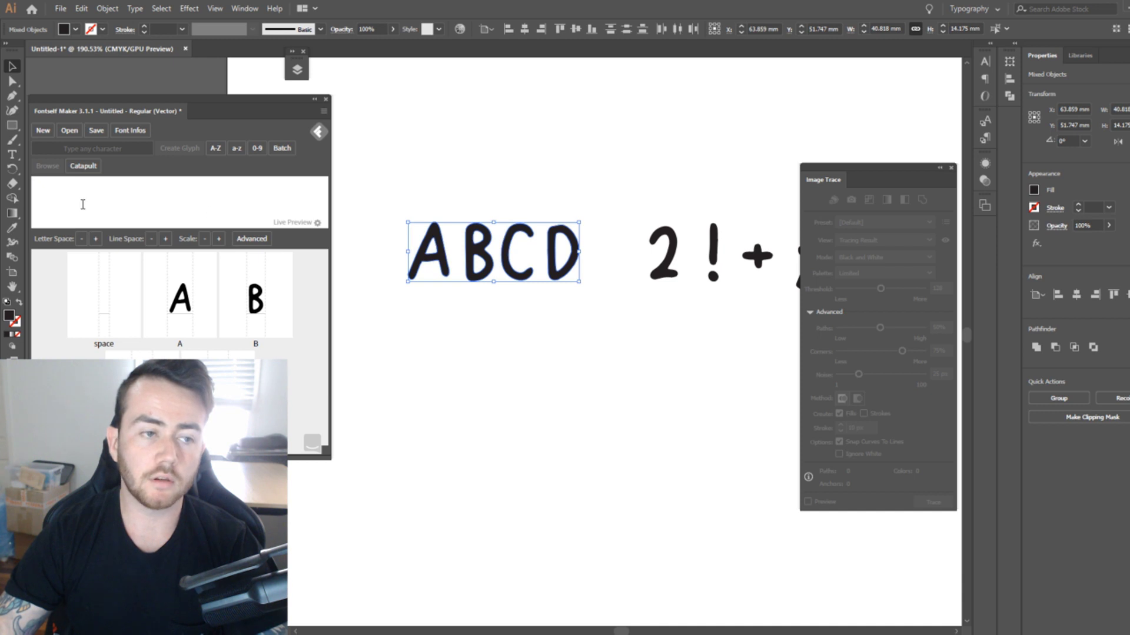
Step: Preview the new glyphs with the text ABBBBBCCCCCDDDDDD and move the Fontself window slightly
type("A")
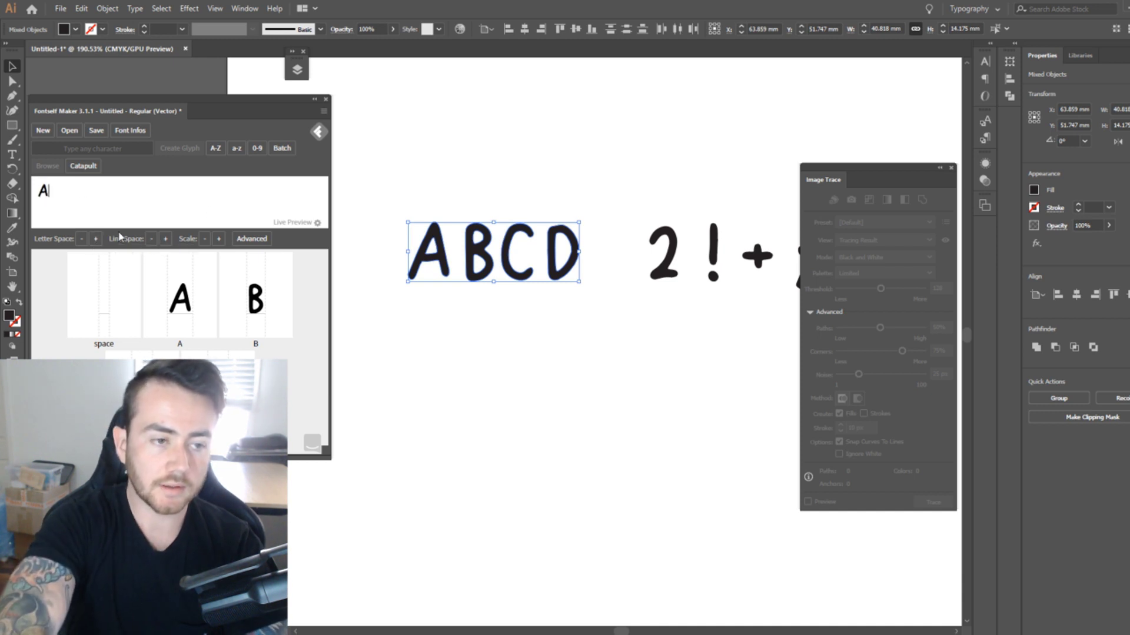
type("BBBBBCCCCC")
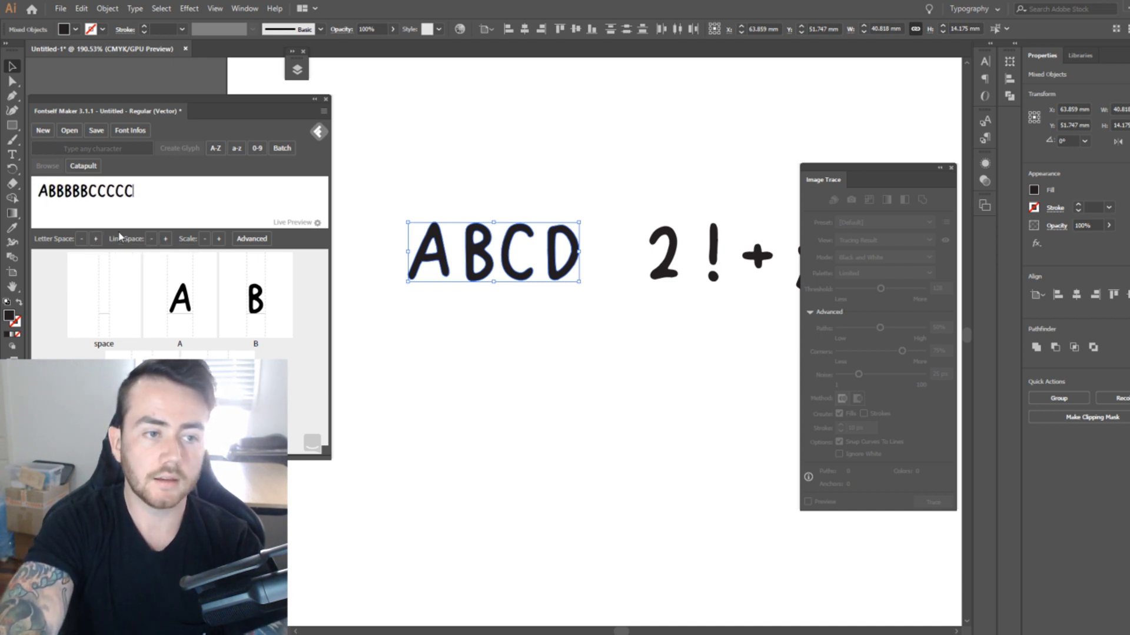
type("DDDDDD")
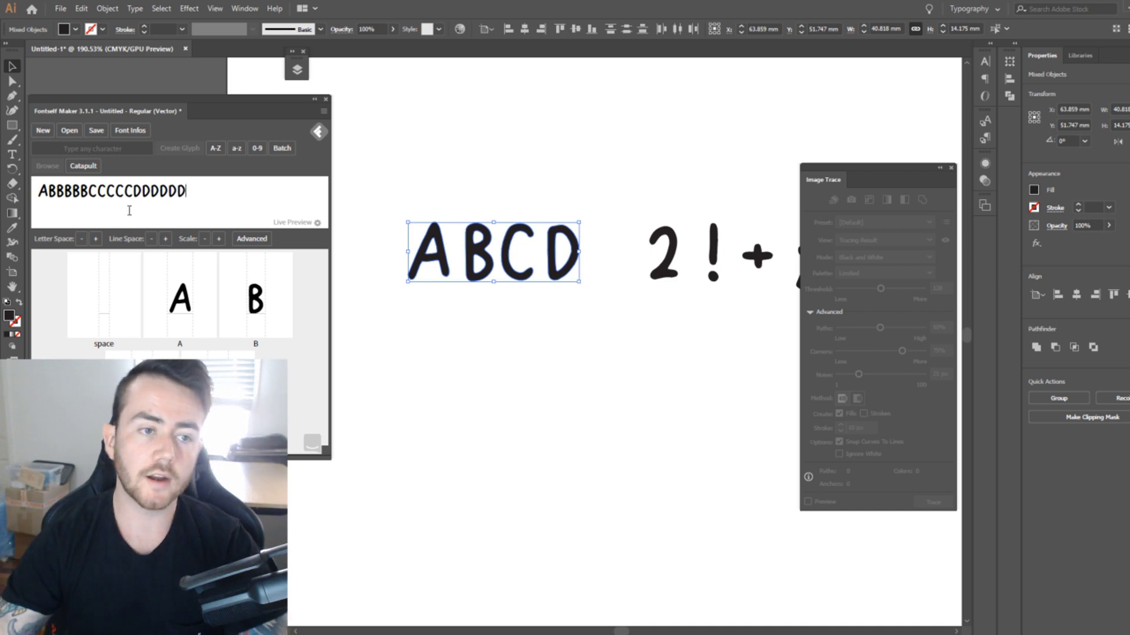
left_click_drag(236, 97, 266, 100)
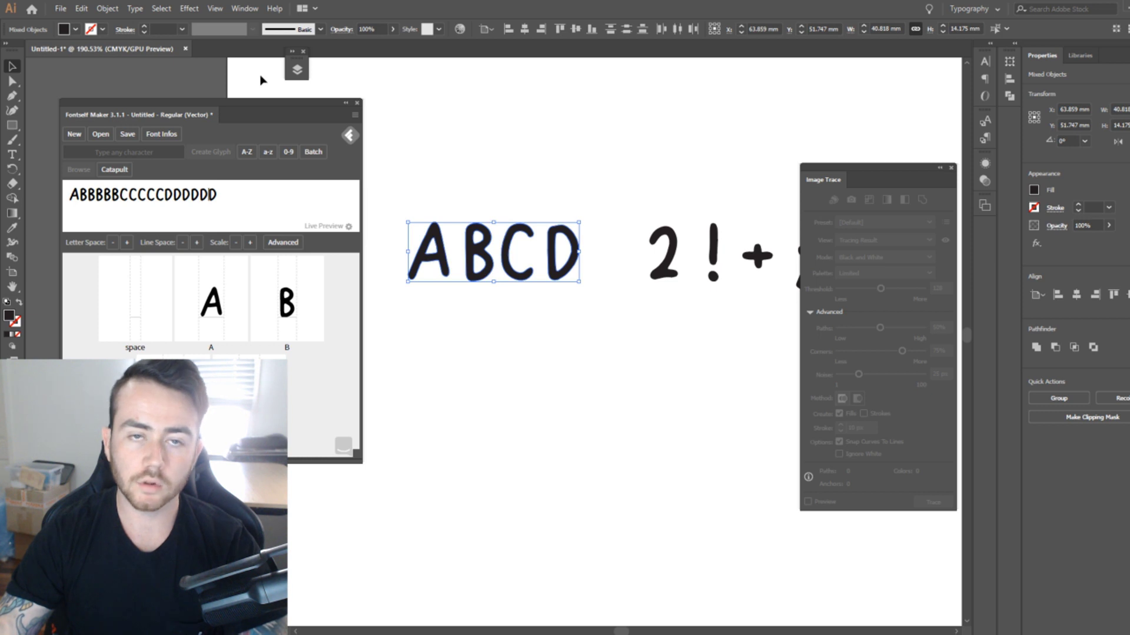
Step: Widen the font's letter spacing by seven increments and tighten it again by two
left_click(127, 243)
left_click(127, 244)
left_click(127, 243)
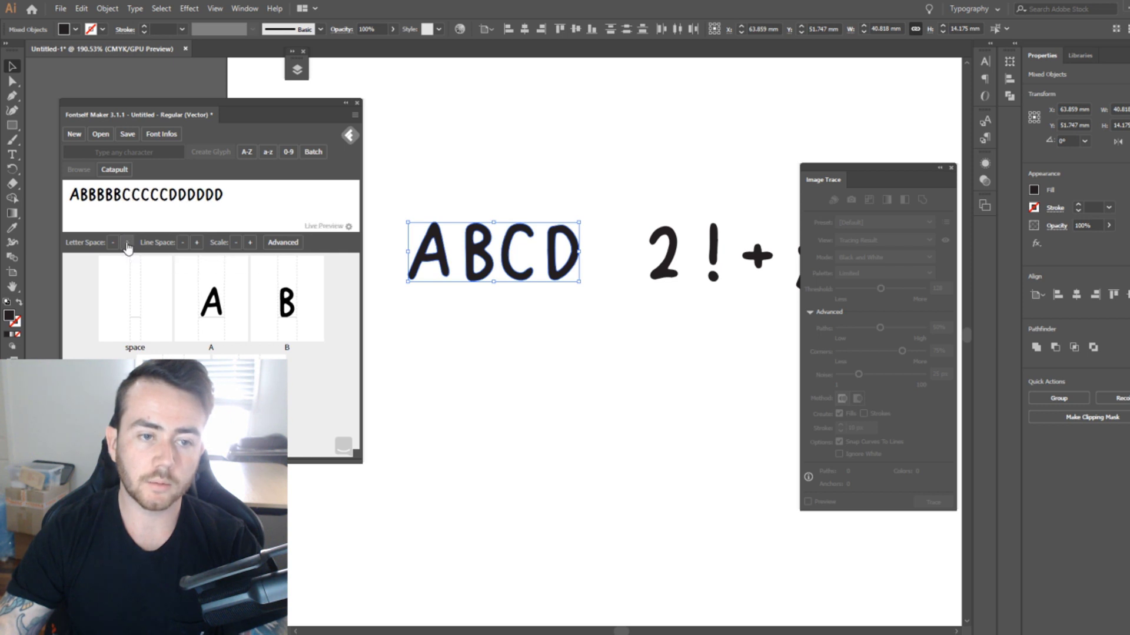
left_click(127, 244)
left_click(127, 244)
left_click(127, 243)
left_click(127, 244)
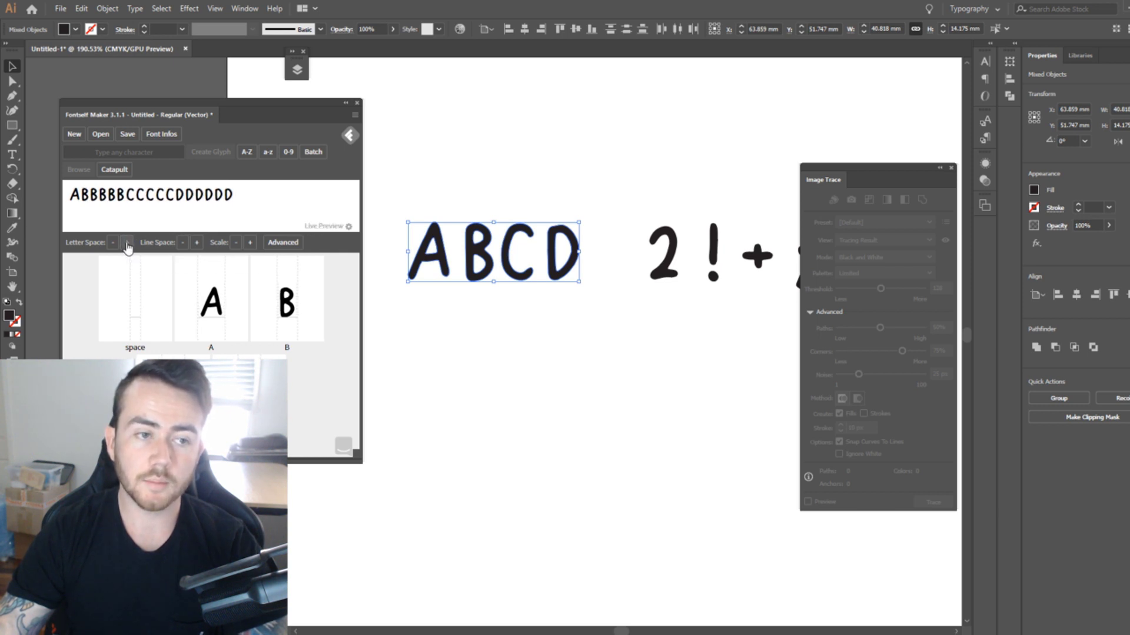
left_click(114, 243)
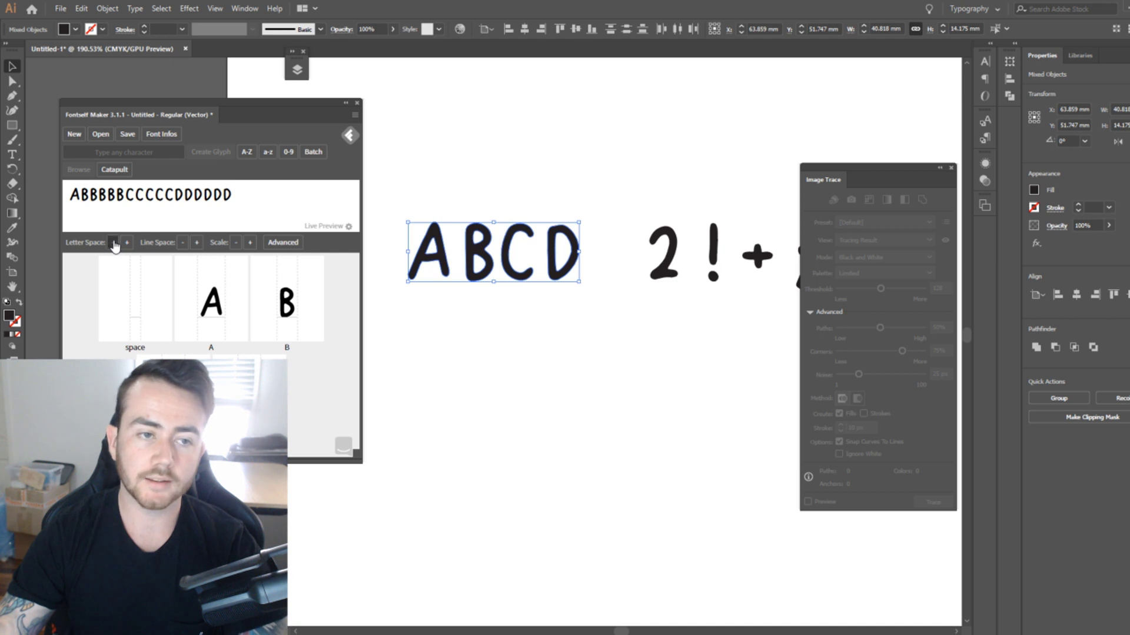
left_click(114, 244)
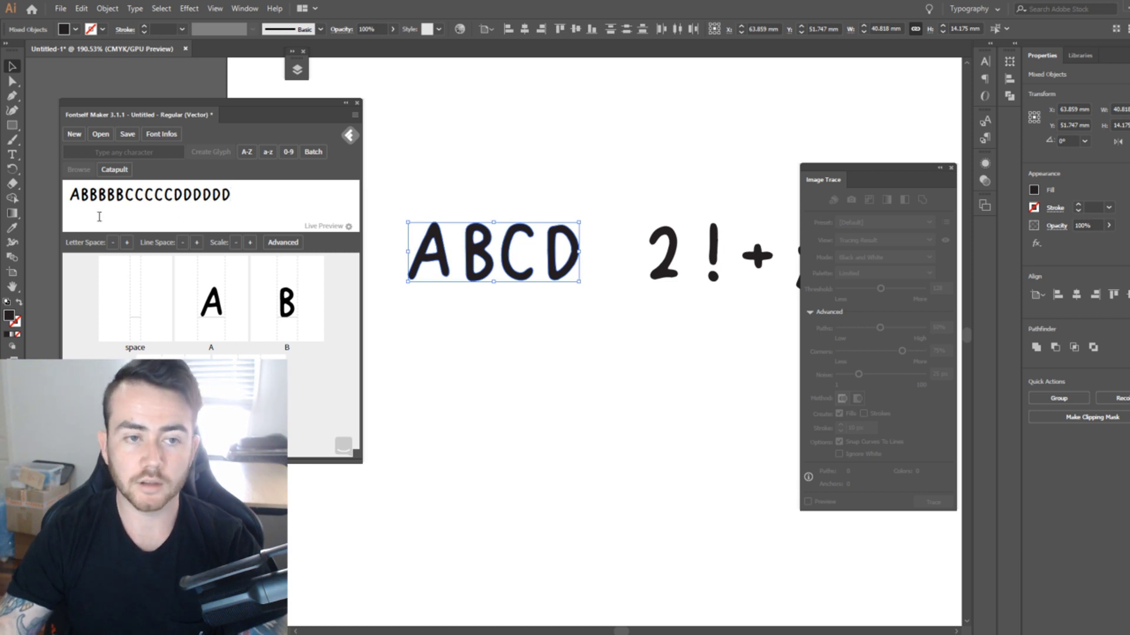
Step: Increase the scale of the font's glyphs by four increments
left_click(249, 244)
left_click(249, 244)
left_click(250, 243)
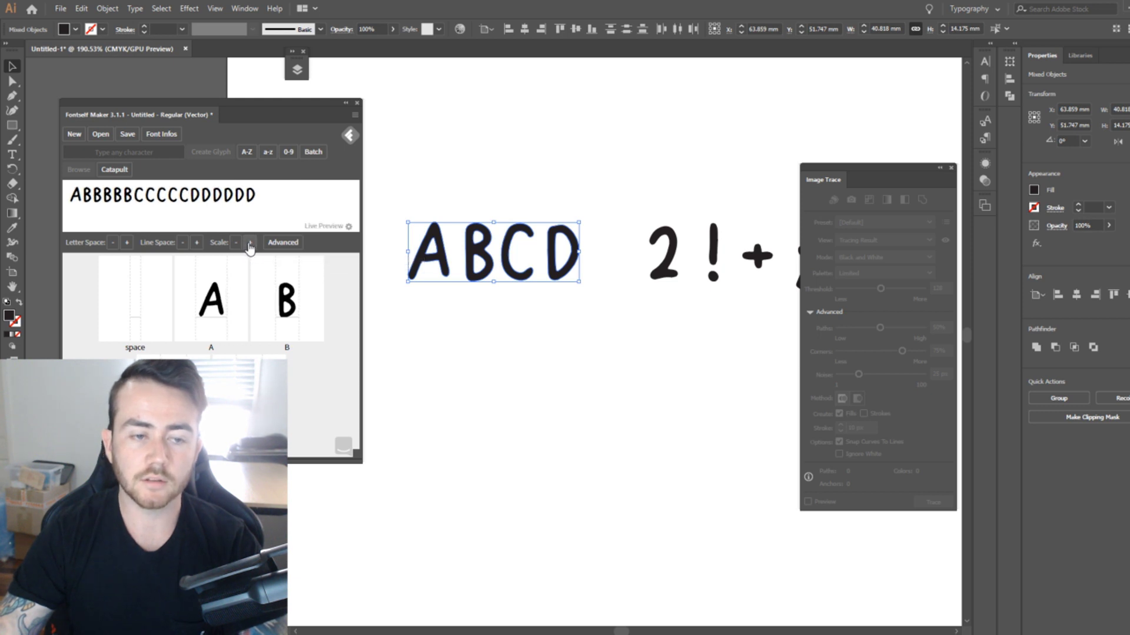
left_click(249, 243)
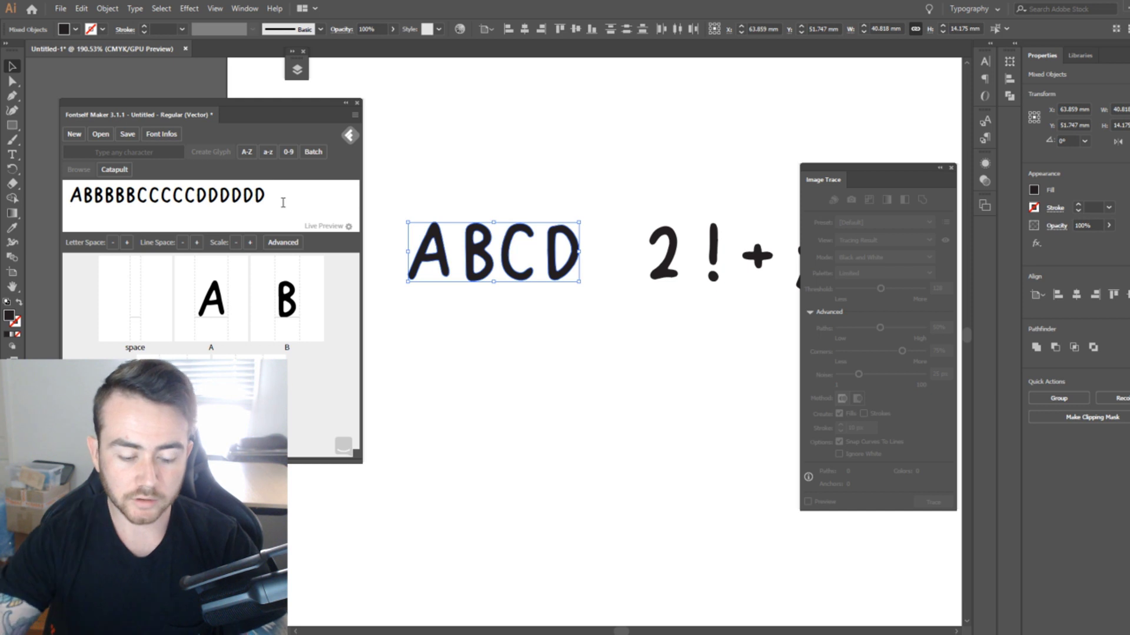
Step: Add a second preview line ABBCCCDDDD and increase the line spacing by two increments
key("Return")
type("ABBCCCDDDD")
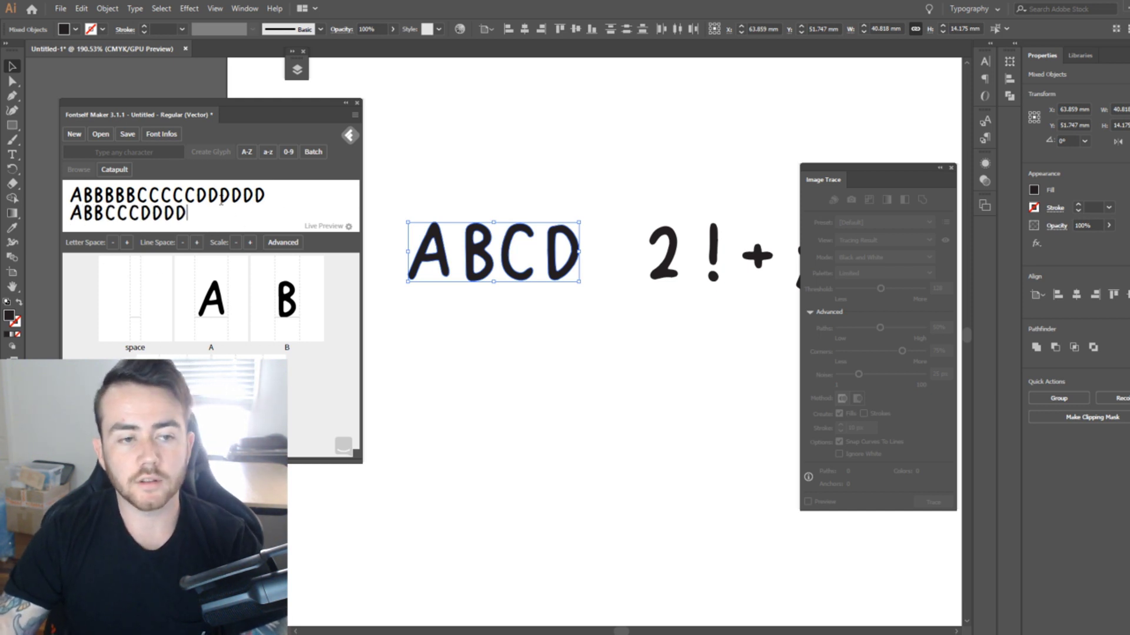
left_click(198, 243)
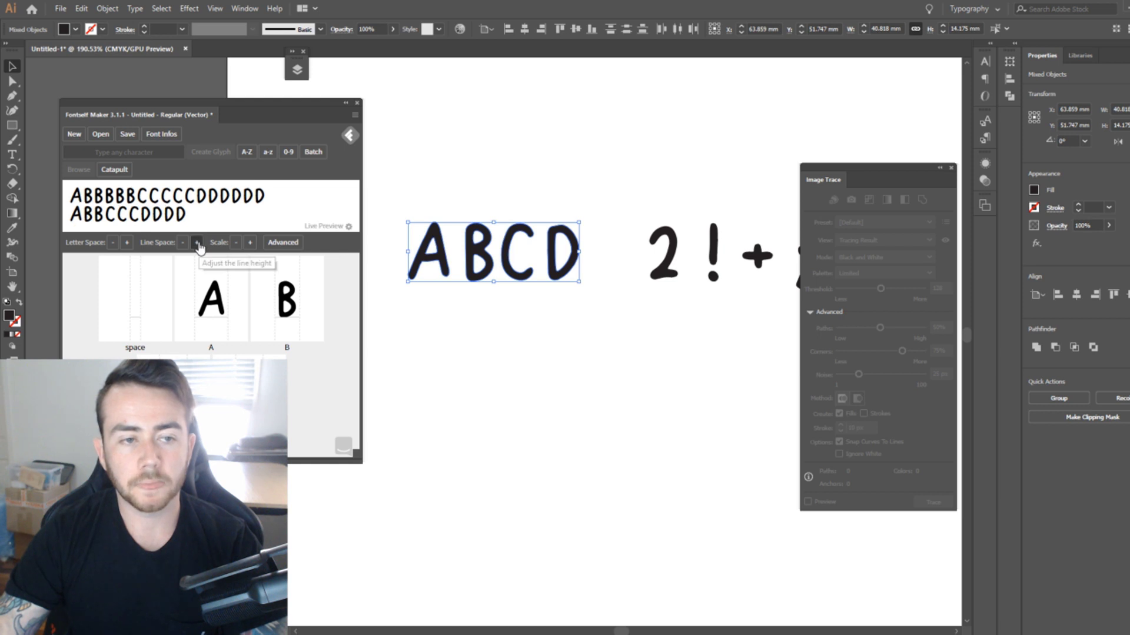
left_click(197, 242)
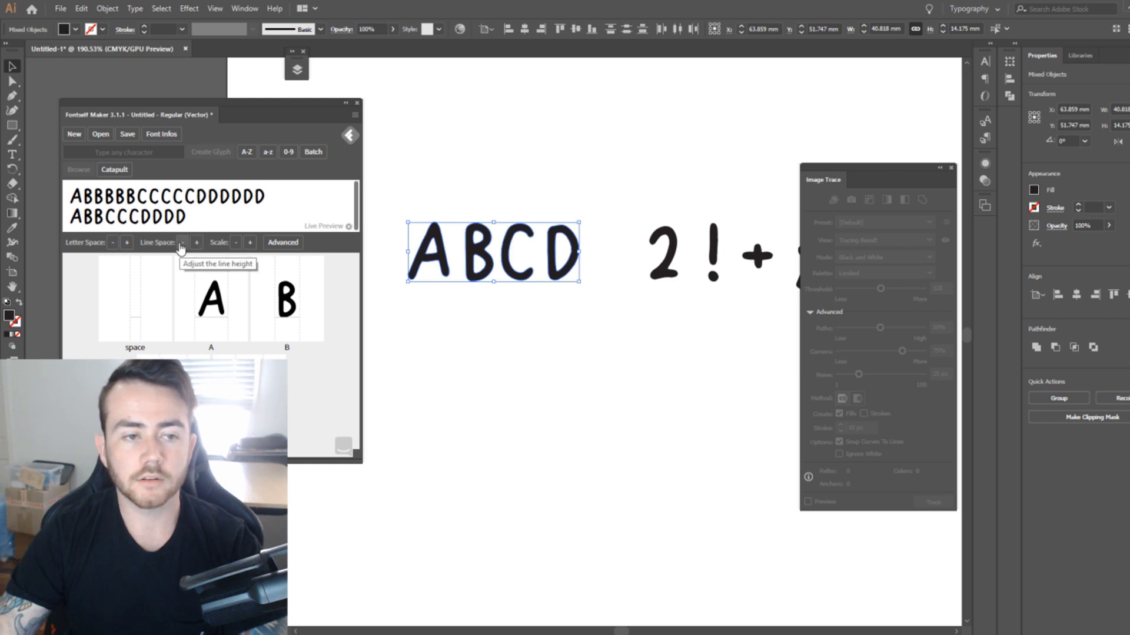
left_click(211, 212)
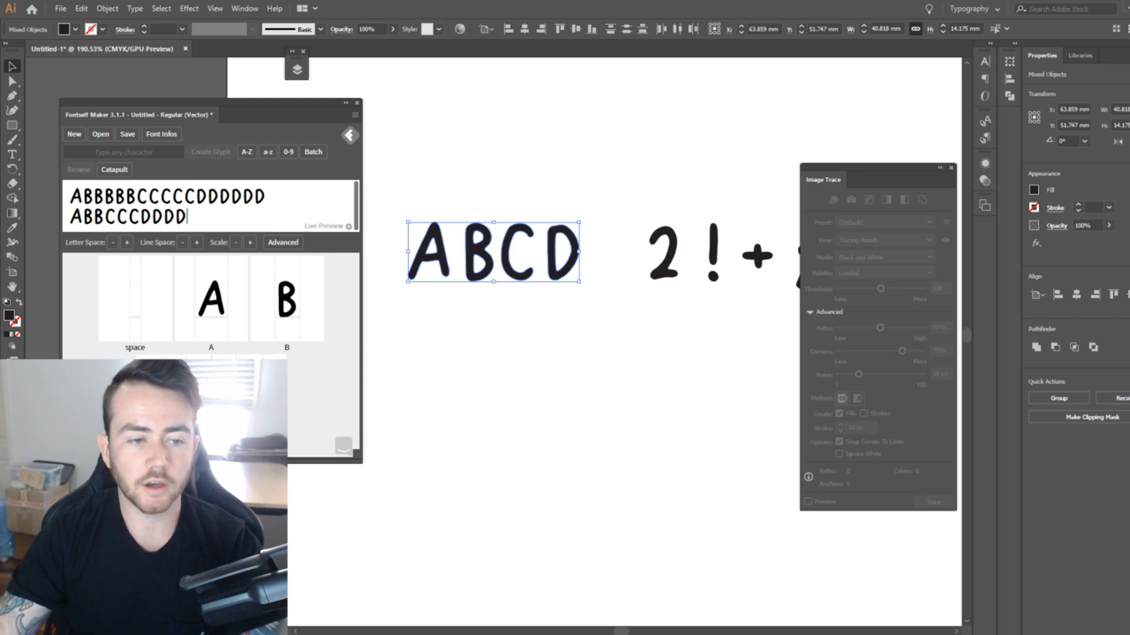
Step: Create a glyph for the numeral 2 in Fontself Maker and append 2222222 to the second preview line
left_click(568, 421)
scroll(622, 264, "right", 3)
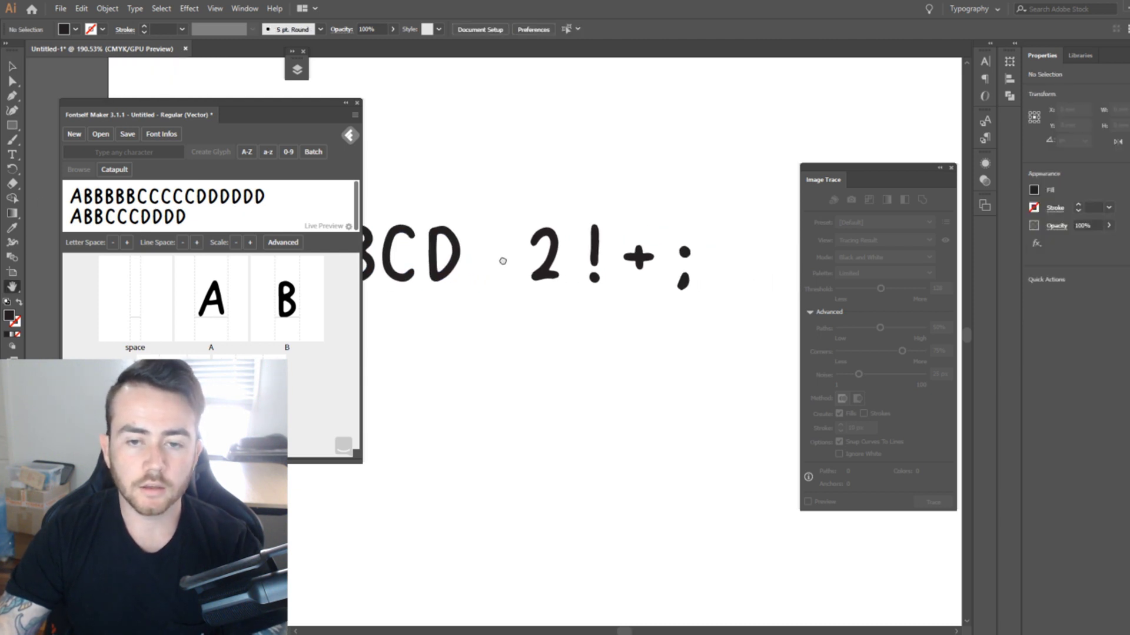
left_click_drag(547, 268, 360, 326)
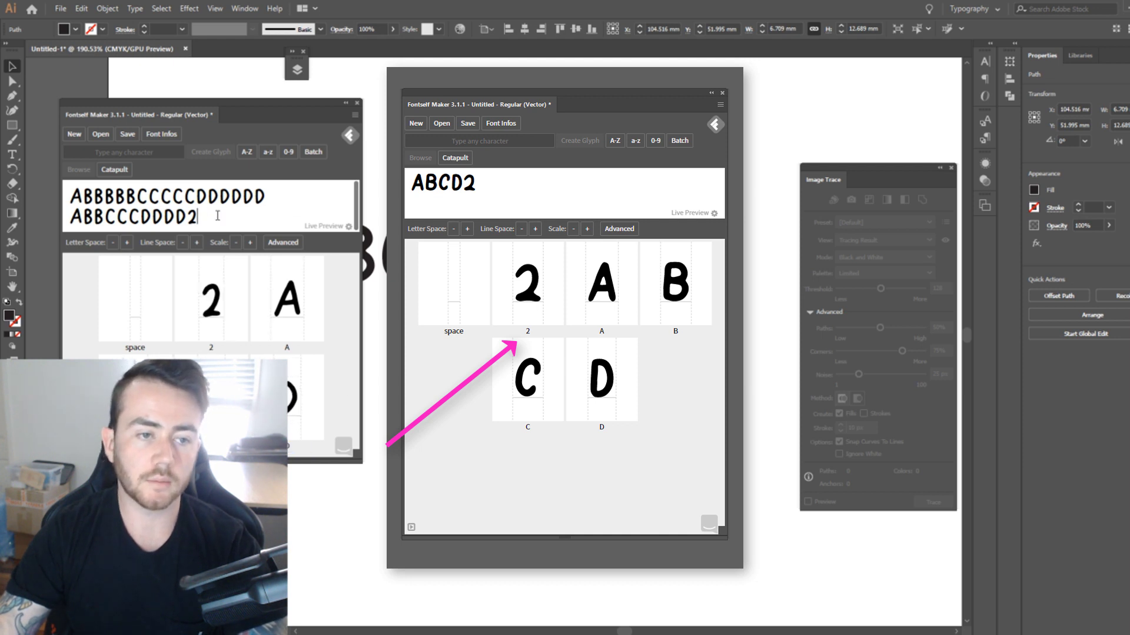
type("222222")
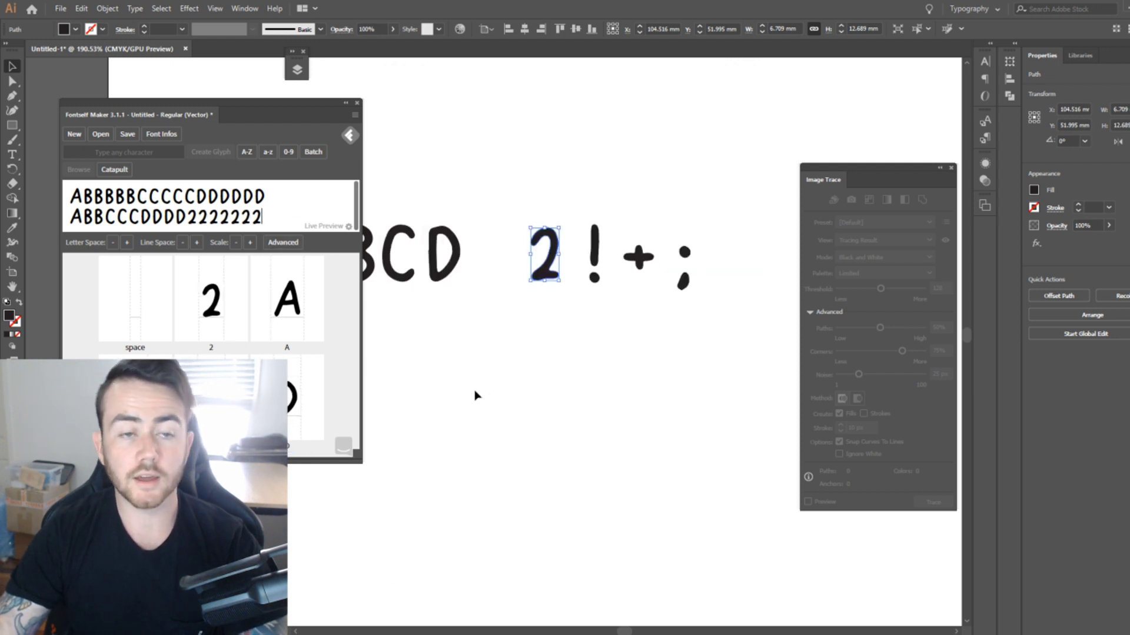
Step: Select the exclamation mark's ungrouped stem and dot and add them to Fontself Maker as glyphs
left_click(465, 355)
left_click_drag(553, 371, 486, 361)
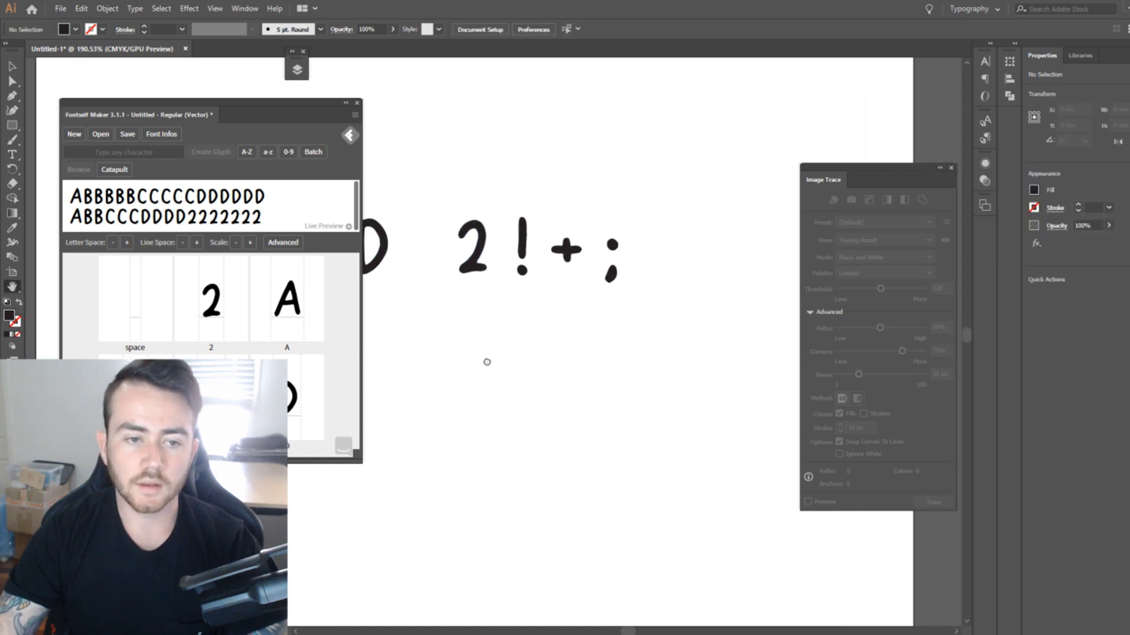
left_click_drag(508, 179, 532, 319)
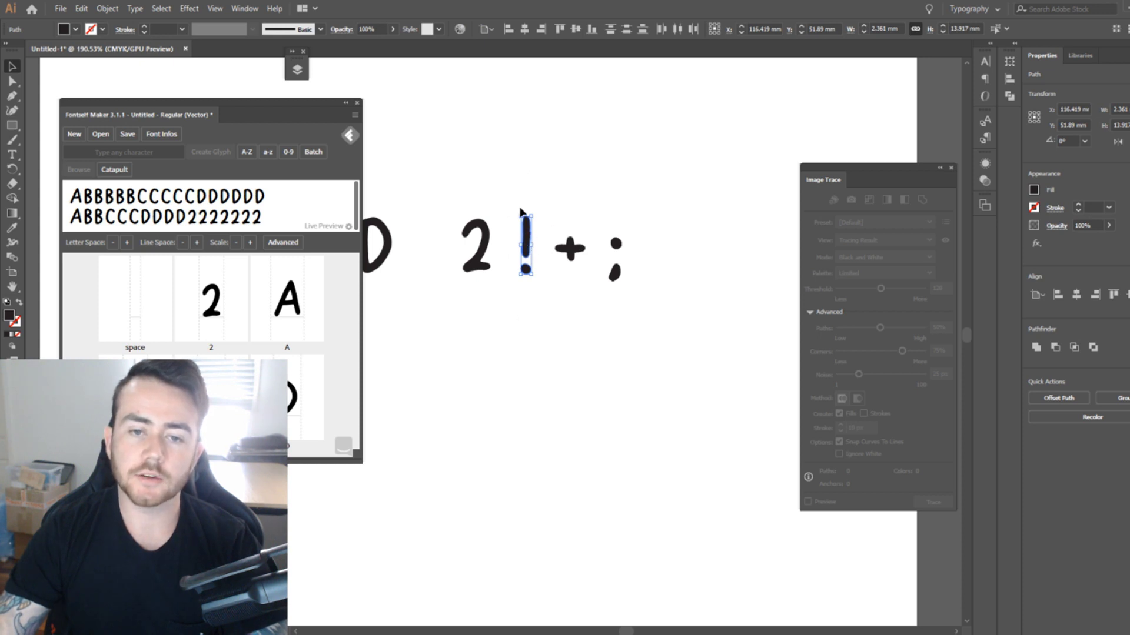
left_click_drag(526, 244, 219, 326)
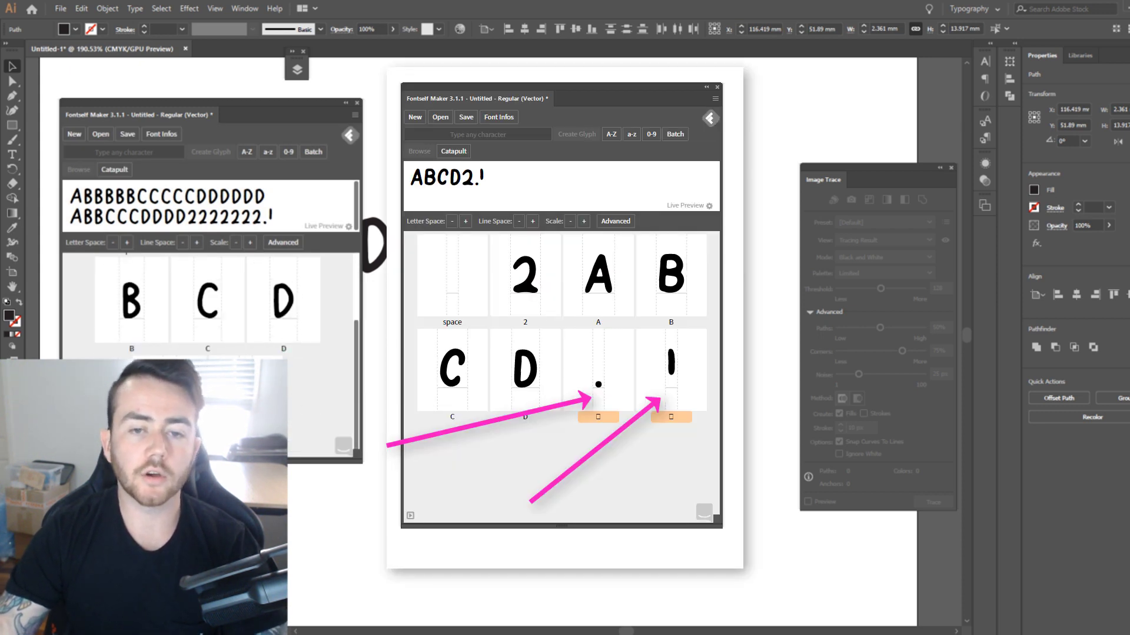
Step: Delete the separate stem and dot glyphs of the exclamation mark from the font
left_click(512, 189)
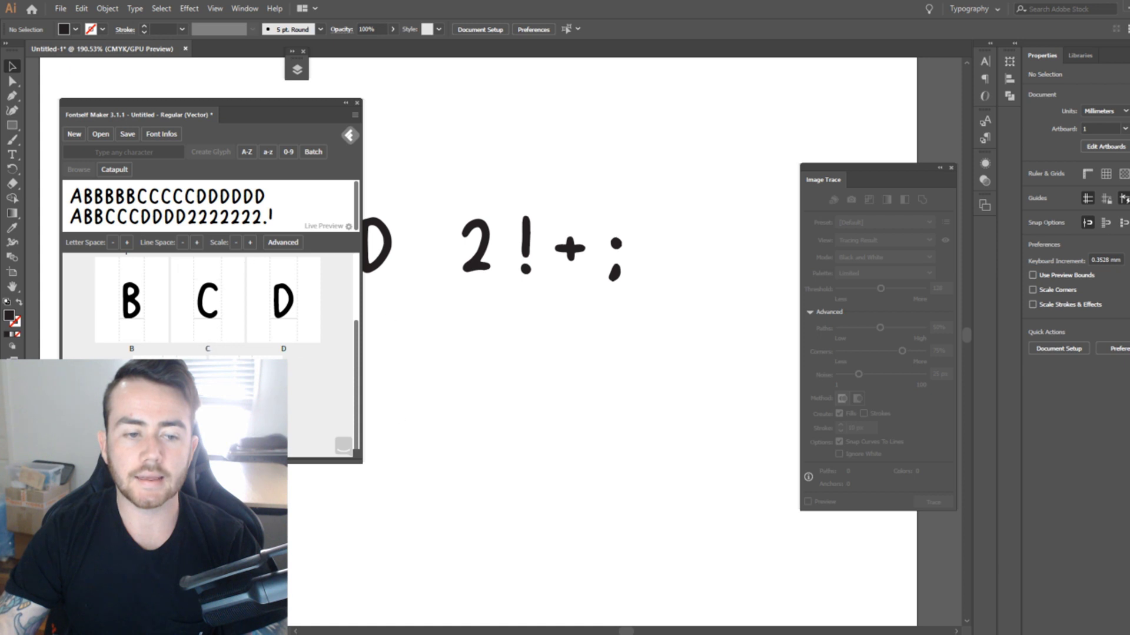
left_click(530, 282)
left_click(582, 367)
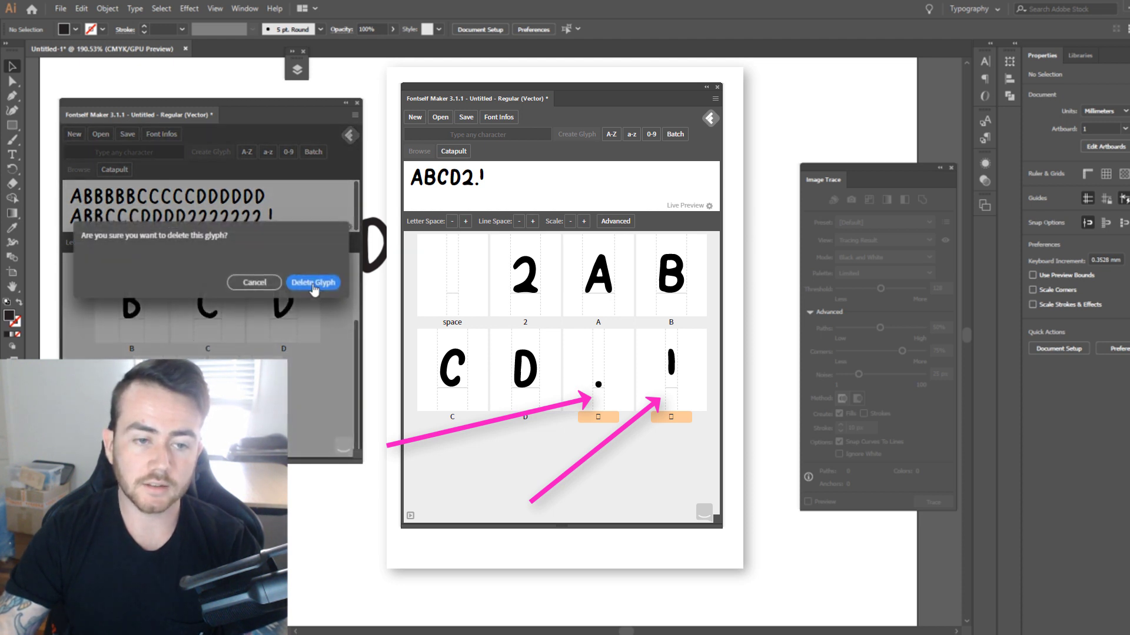
left_click(313, 267)
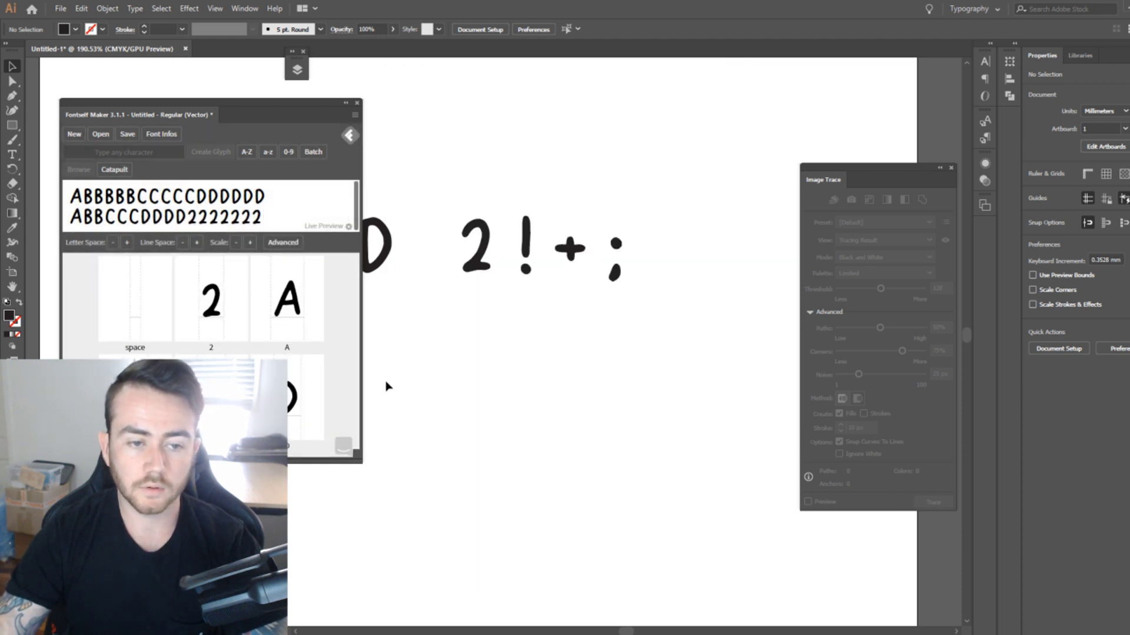
Step: Group the exclamation mark's stem and dot, add the group to Fontself Maker as one glyph, and append exclamation marks to the preview
left_click_drag(502, 174, 530, 306)
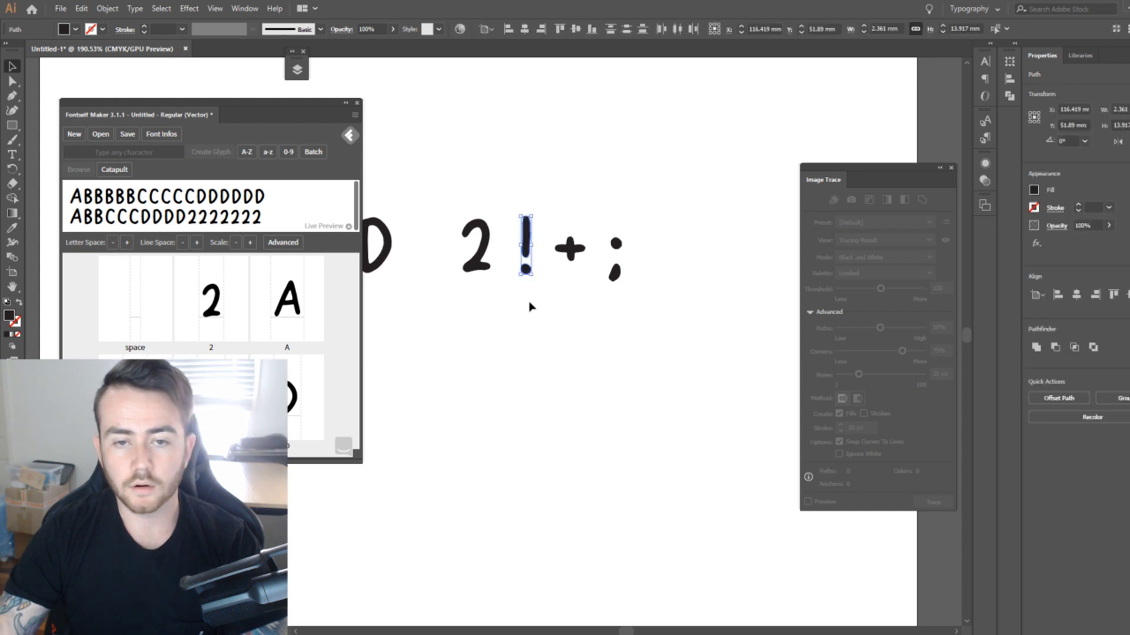
left_click(1036, 347)
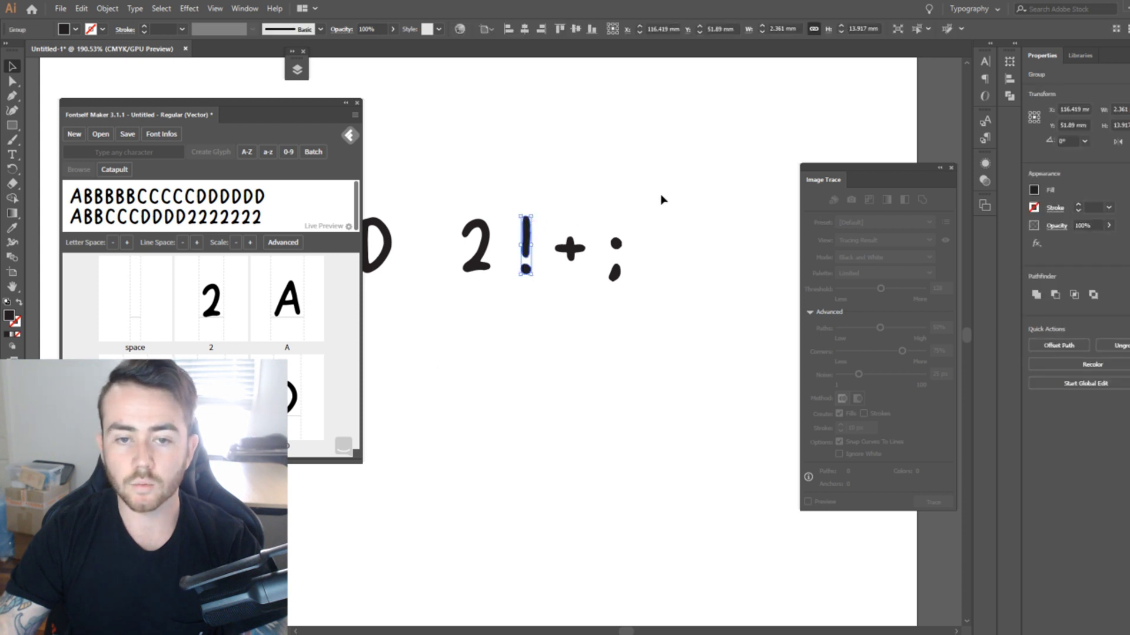
left_click(589, 200)
left_click_drag(516, 240, 347, 360)
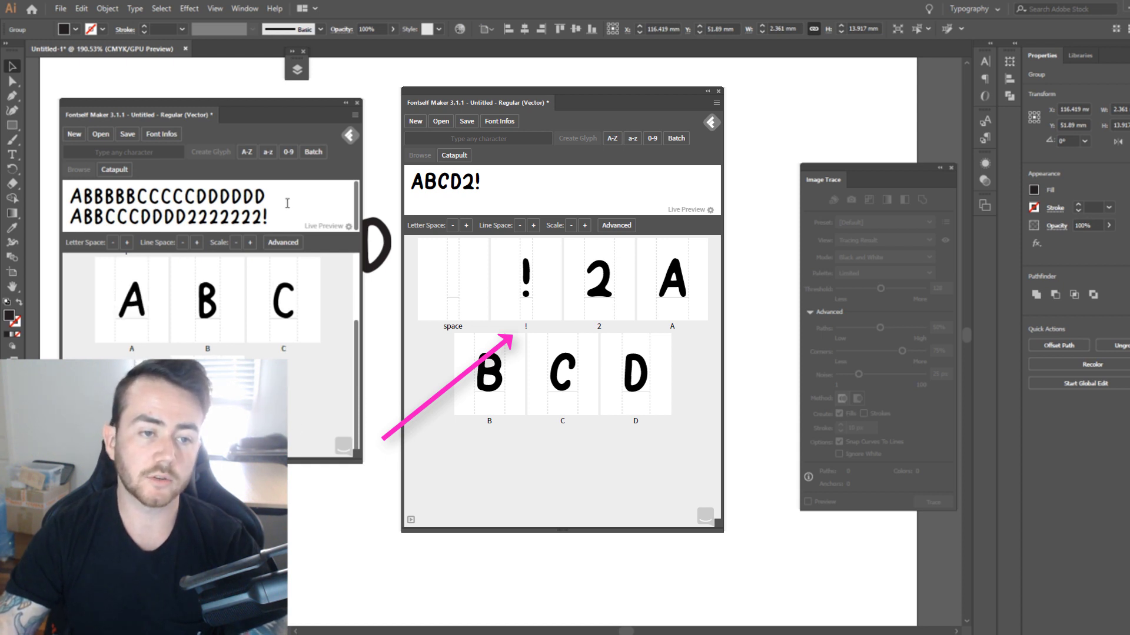
type("!!!!!!!!!!")
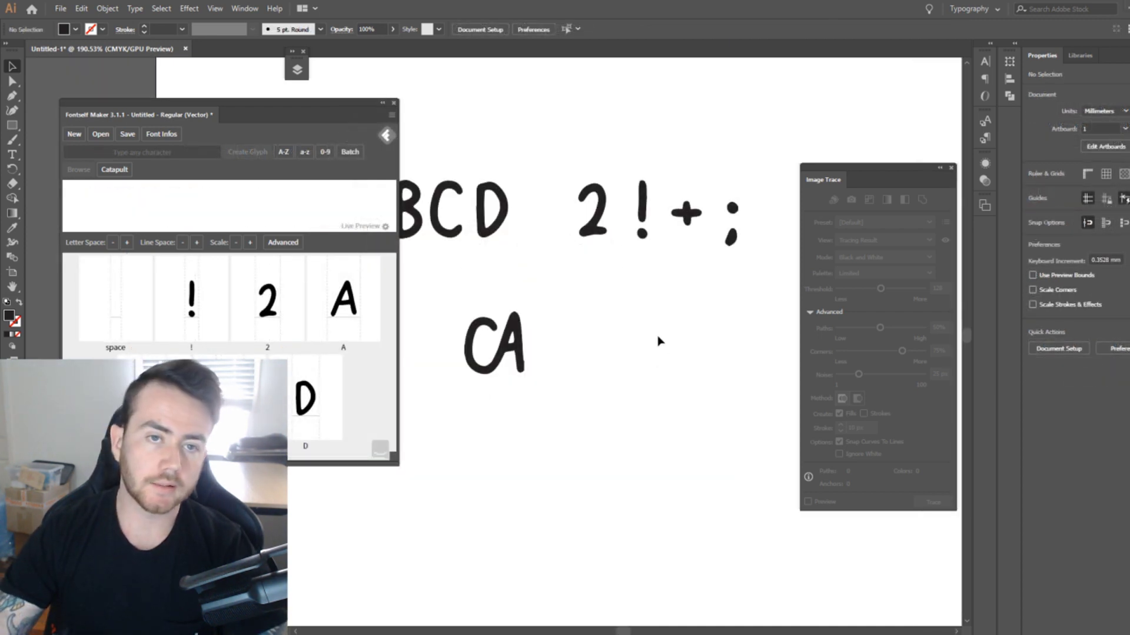
scroll(570, 371, "up", 1)
scroll(570, 371, "left", 1)
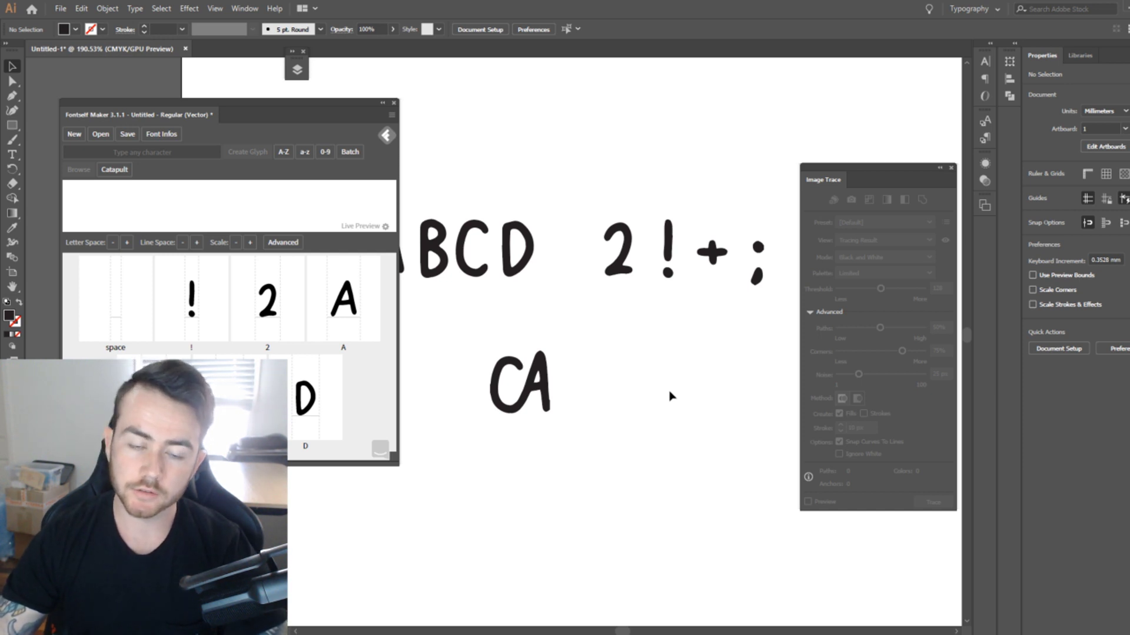
scroll(647, 411, "left", 2)
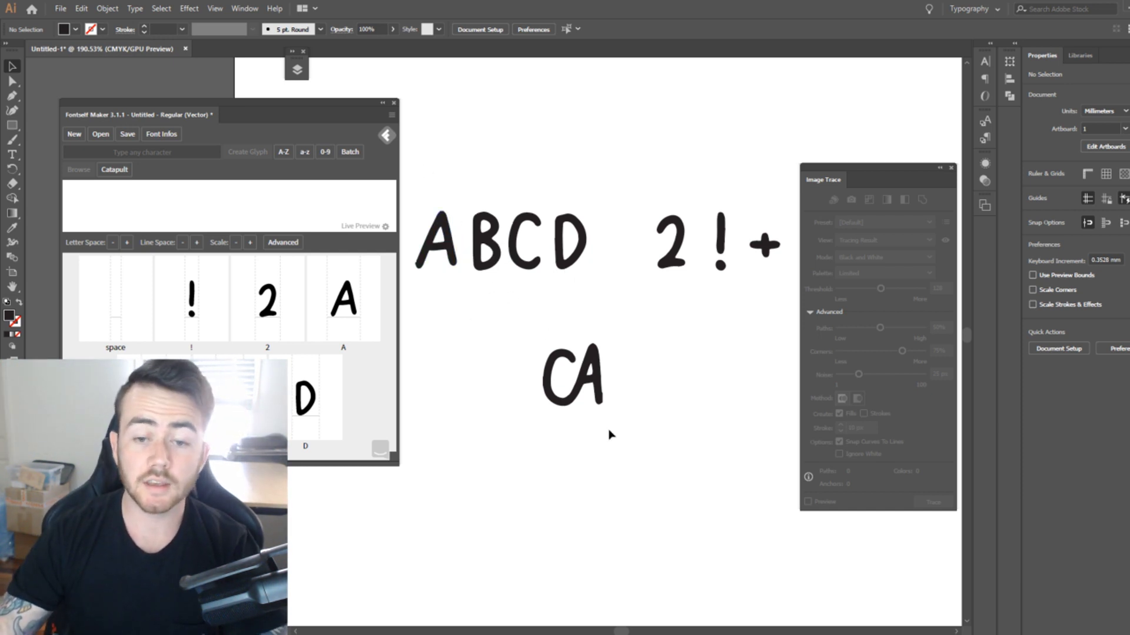
left_click_drag(513, 334, 657, 451)
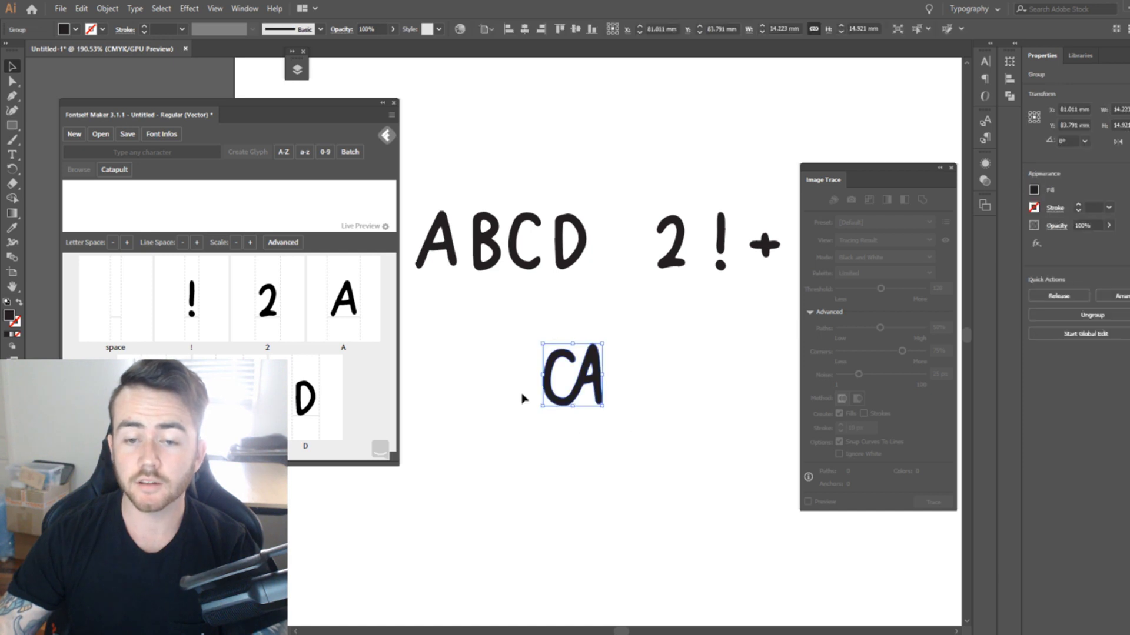
left_click(548, 323)
left_click_drag(513, 325, 630, 445)
left_click(645, 365)
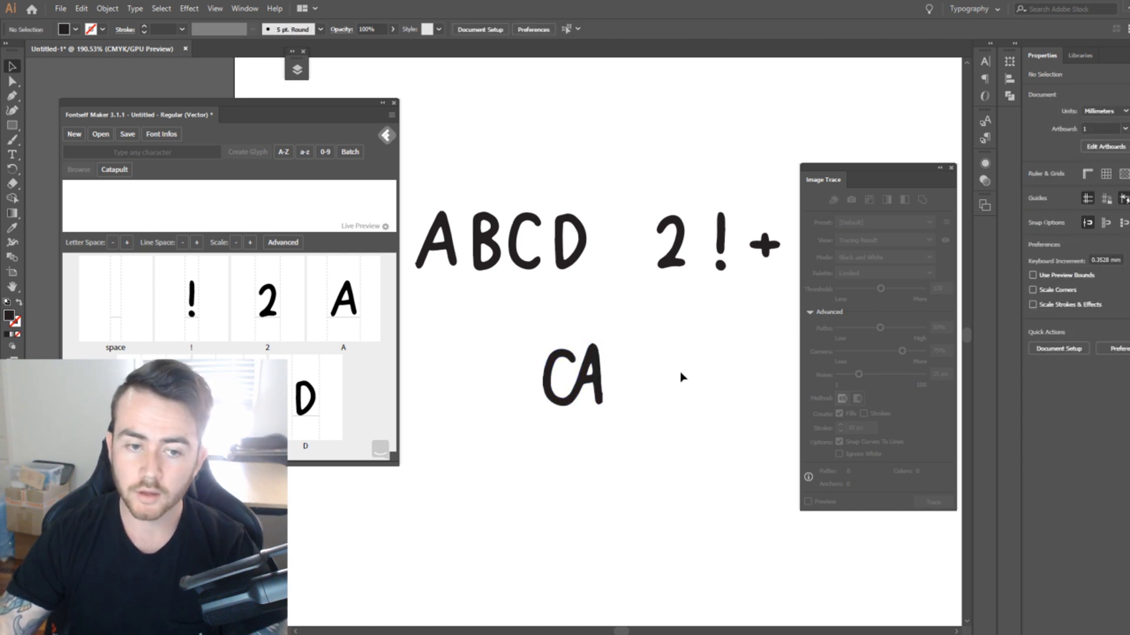
left_click_drag(656, 376, 548, 374)
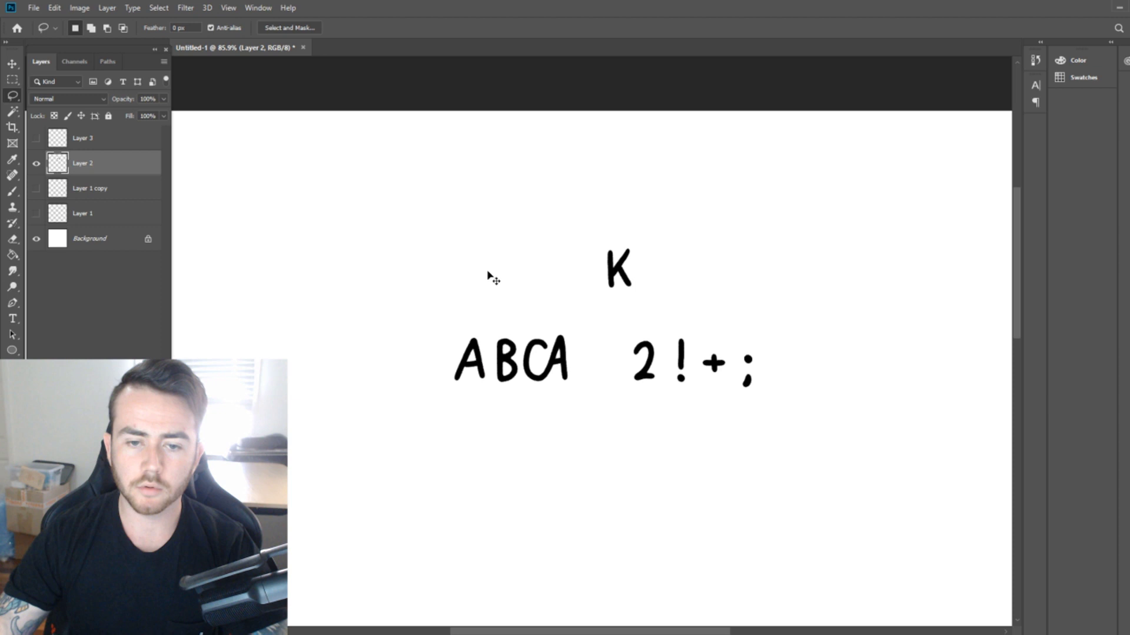
Step: Switch to Photoshop and brush the letters f and i separately and as a joined fi ligature beside the K on Layer 2
scroll(457, 277, "up", 3)
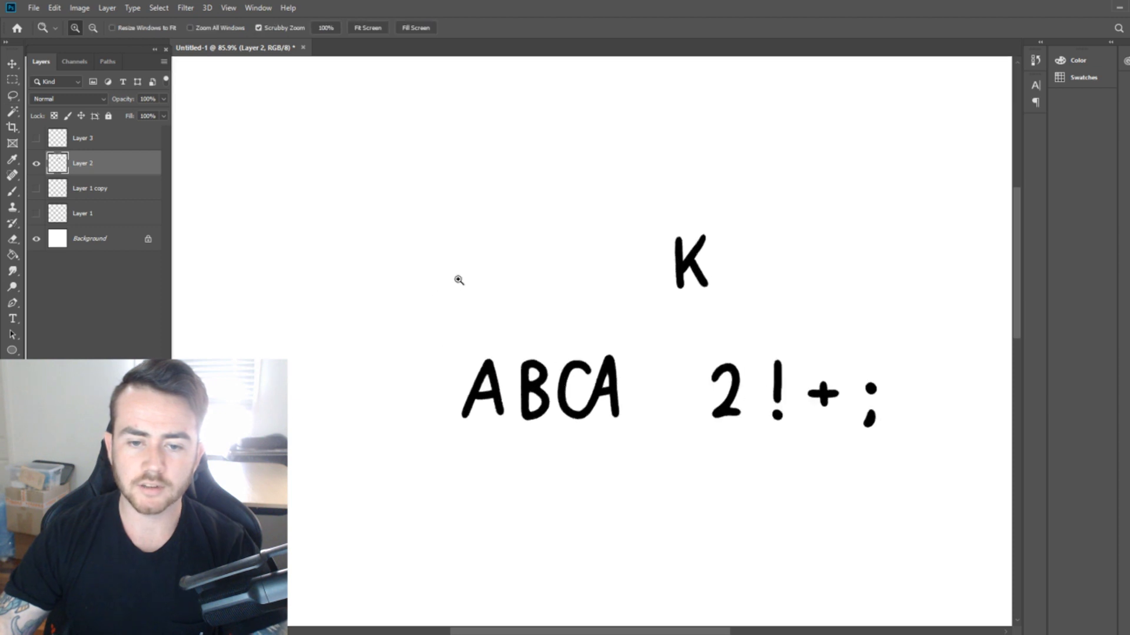
key("b")
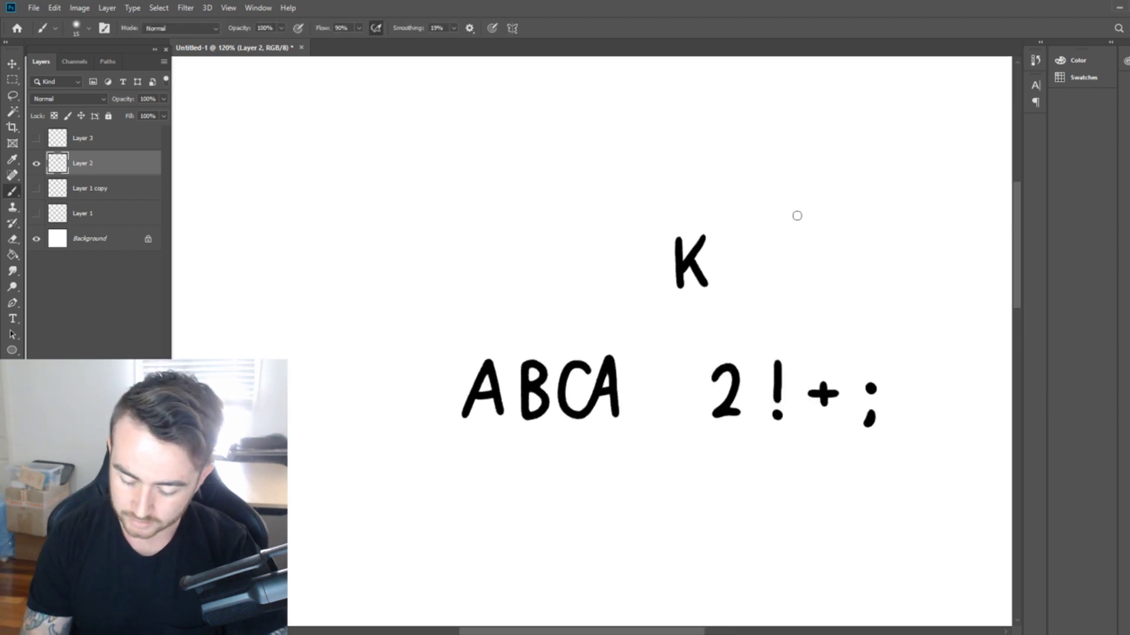
left_click_drag(795, 208, 785, 263)
left_click_drag(772, 239, 814, 239)
left_click(814, 212)
mouse_move(880, 209)
left_mouse_down()
mouse_move(869, 246)
mouse_move(887, 234)
mouse_move(888, 257)
left_mouse_up()
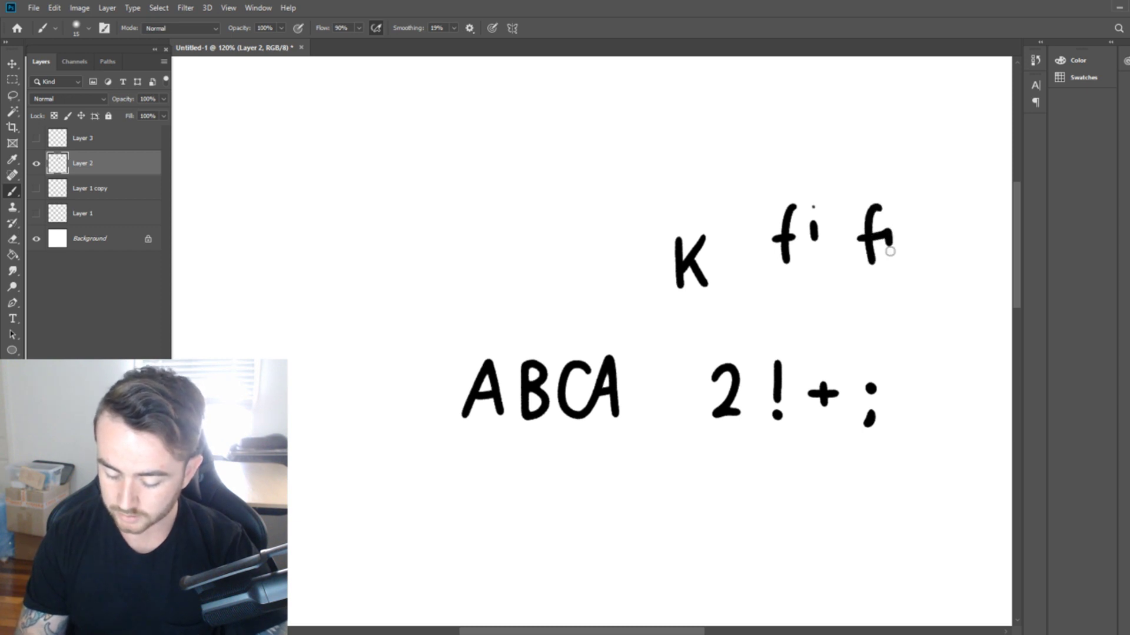
left_click(887, 219)
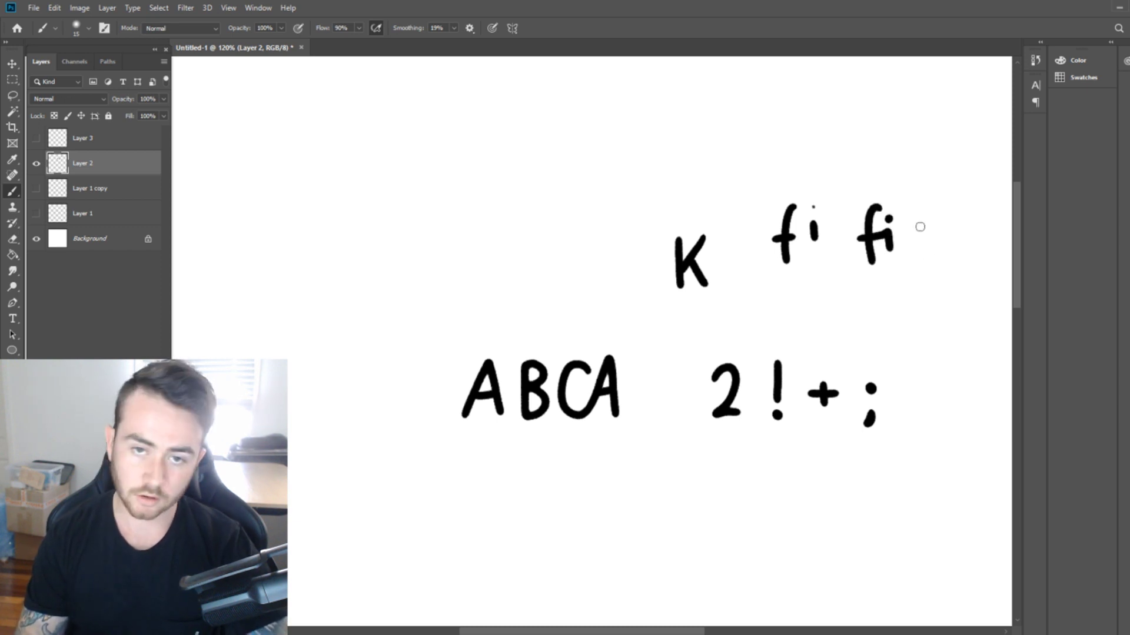
left_click(813, 209)
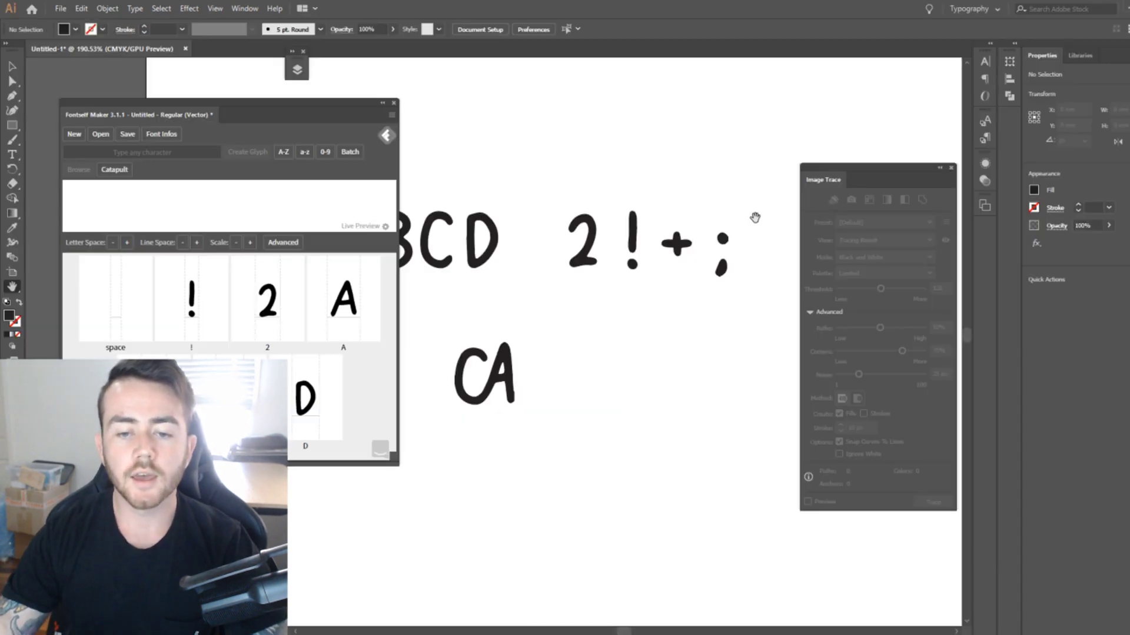
key("v")
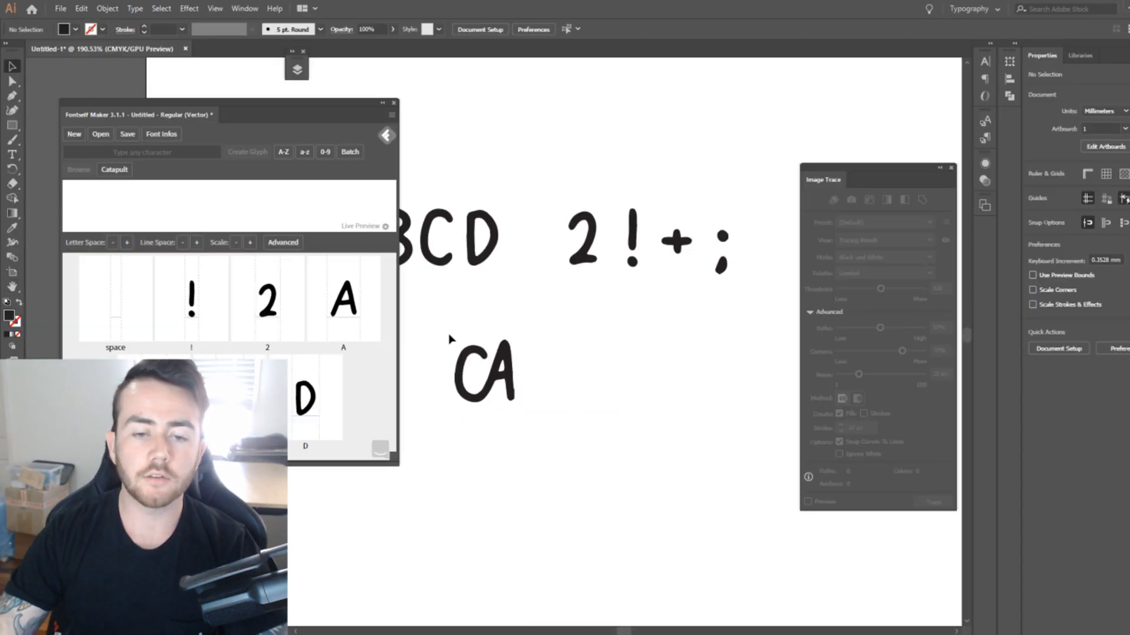
left_click_drag(448, 334, 539, 468)
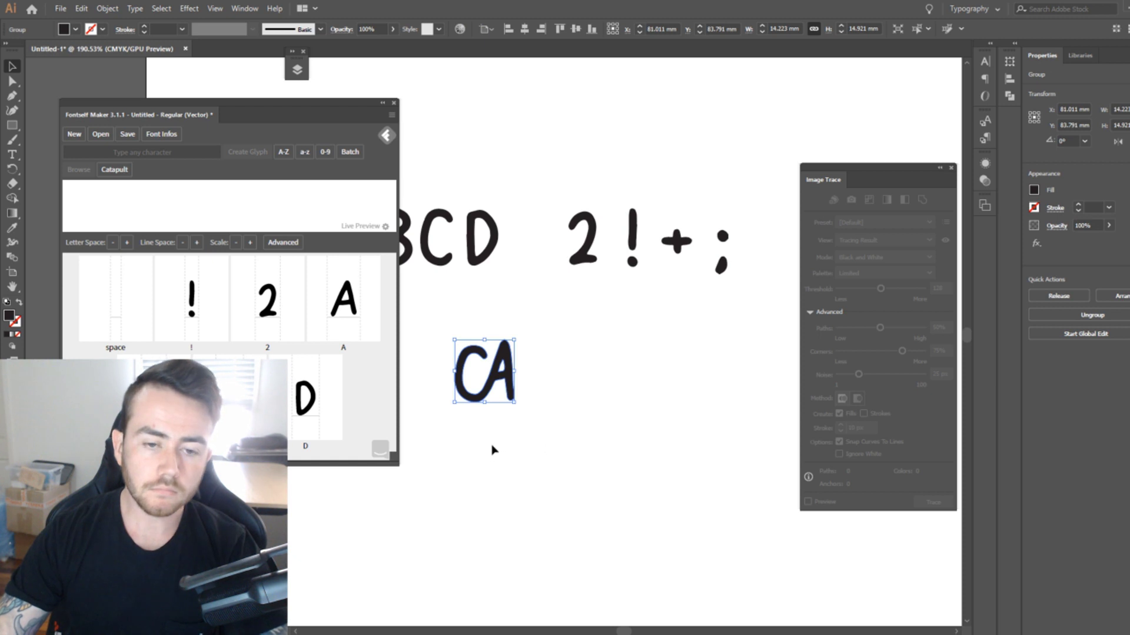
left_click(582, 343)
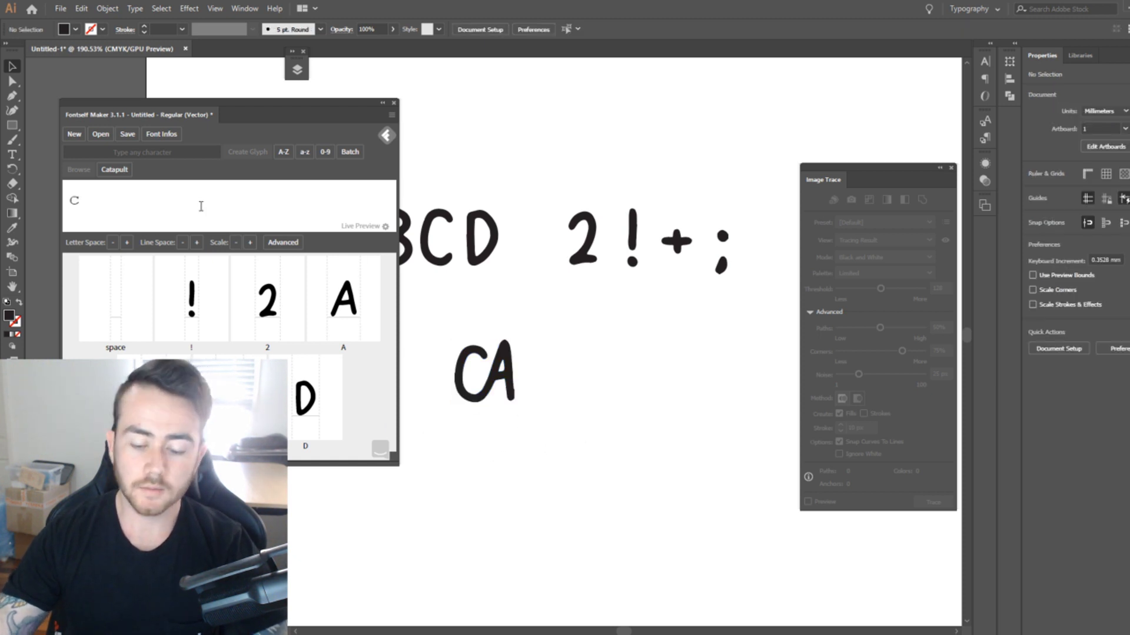
Step: Enter CA as the live preview text in Fontself Maker and select both letters
key("BackSpace")
type("C")
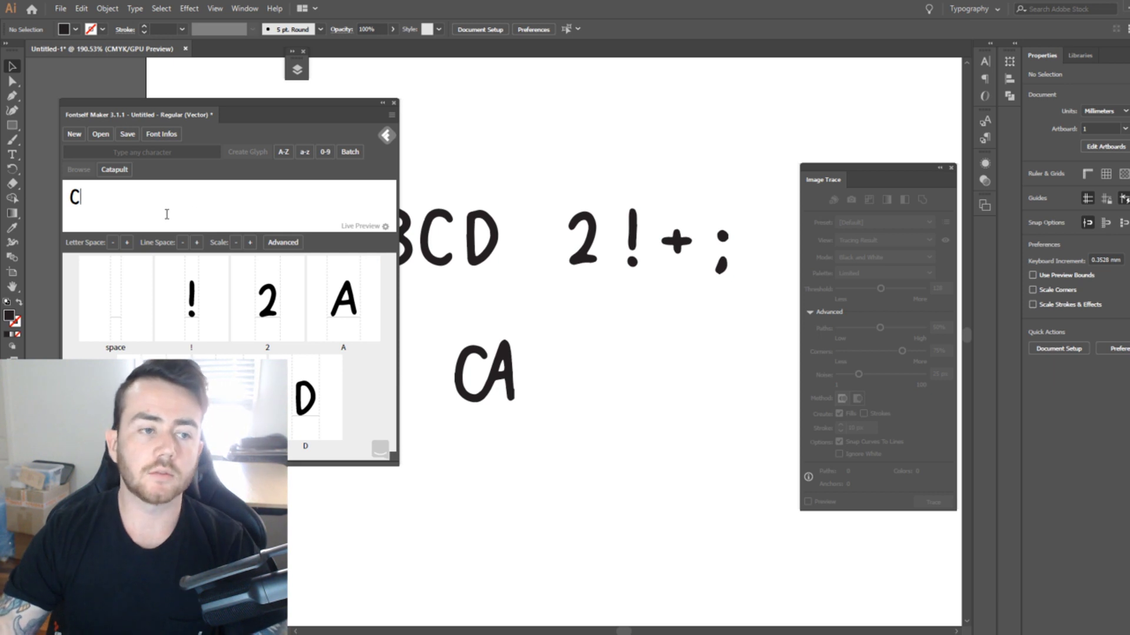
type("A")
left_click_drag(97, 197, 80, 197)
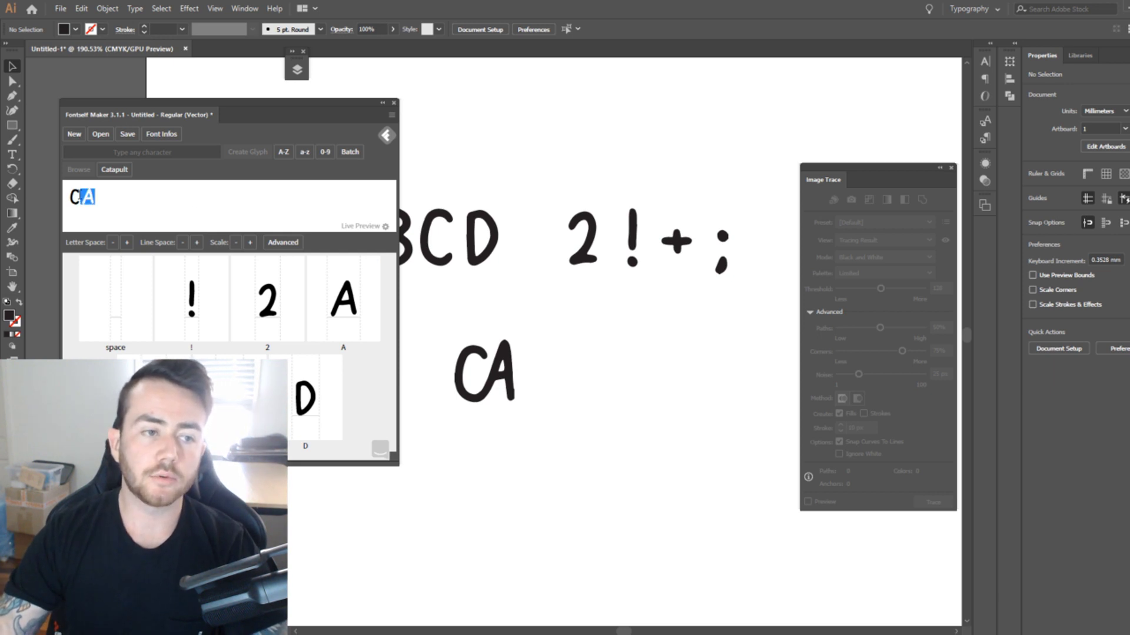
double_click(80, 197)
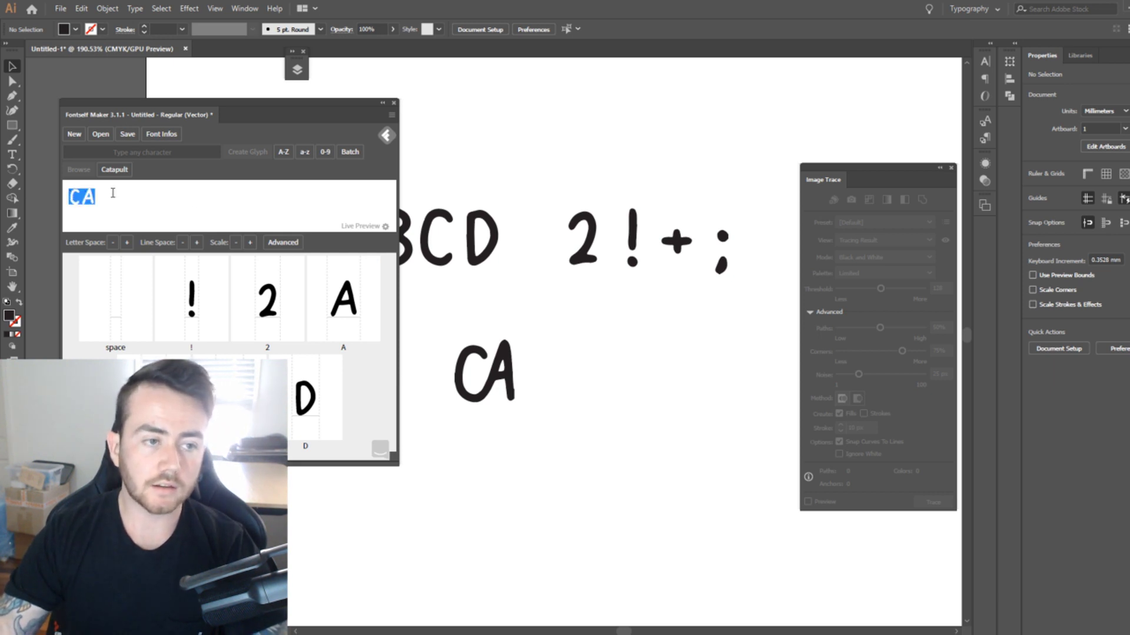
Step: Add the grouped CA drawing to Fontself Maker as a glyph, assign it the characters CA, and make it a standard ligature
left_click(443, 333)
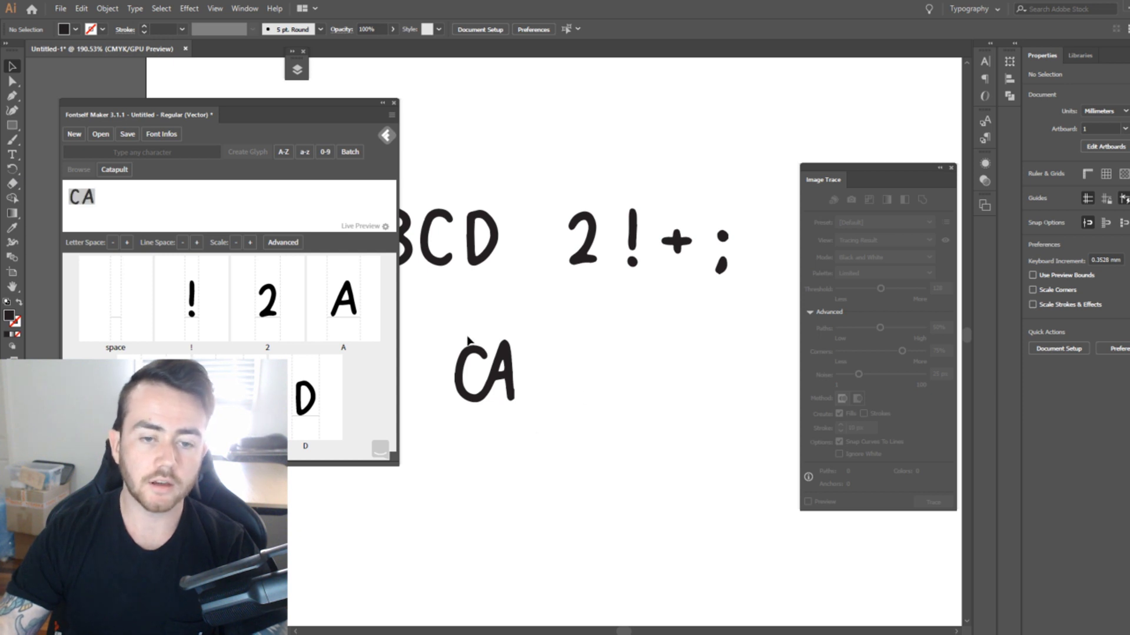
left_click(457, 365)
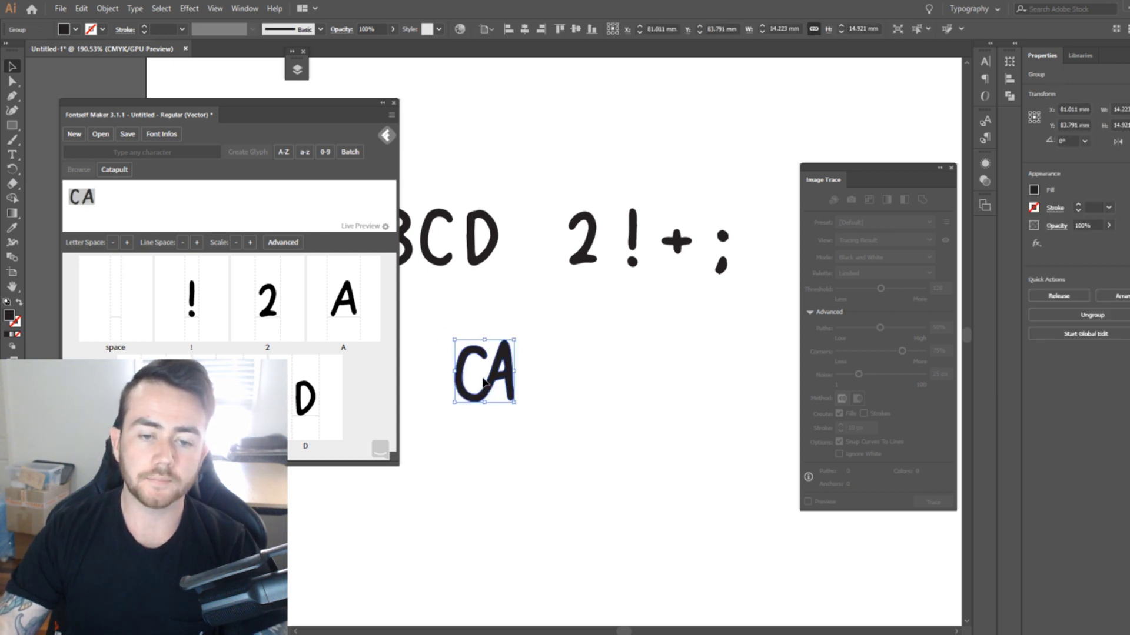
left_click_drag(494, 389, 303, 388)
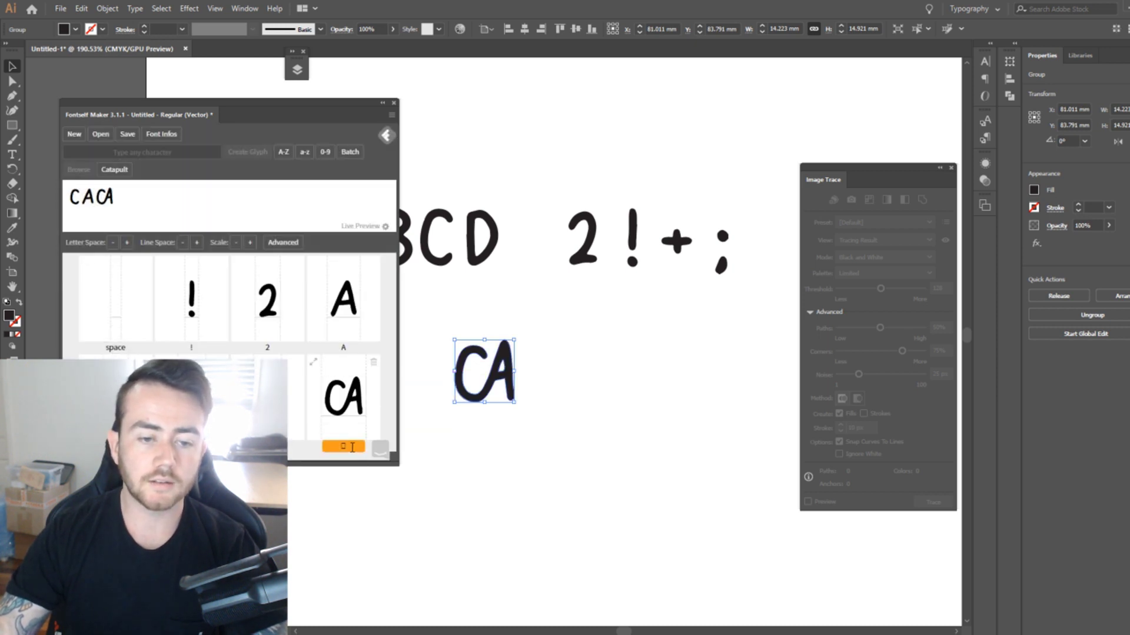
left_click(352, 447)
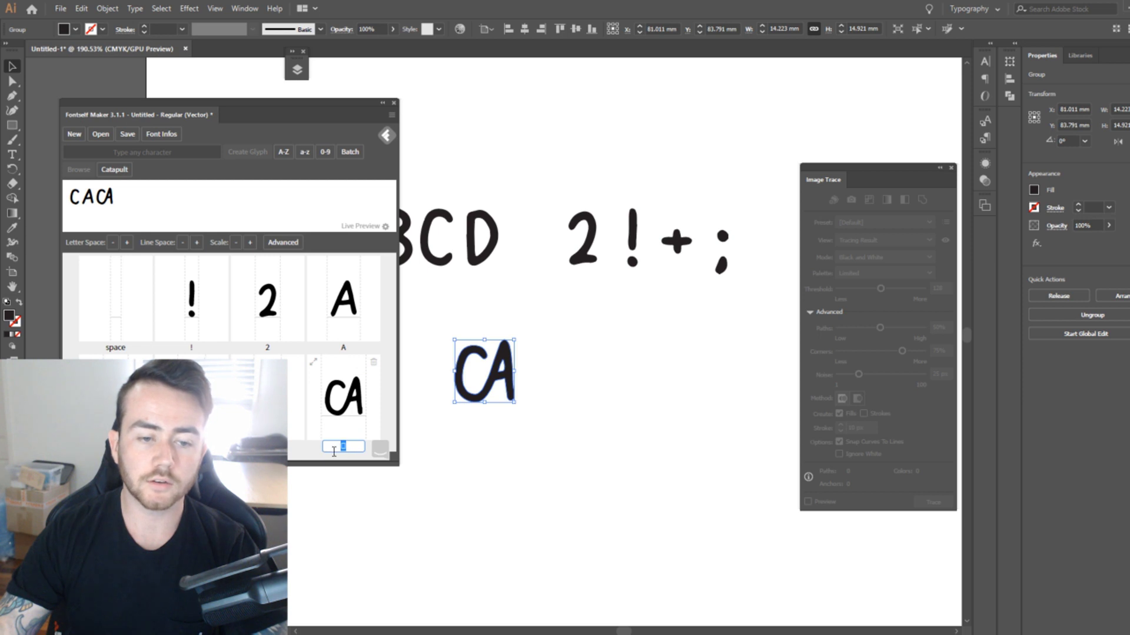
type("CA")
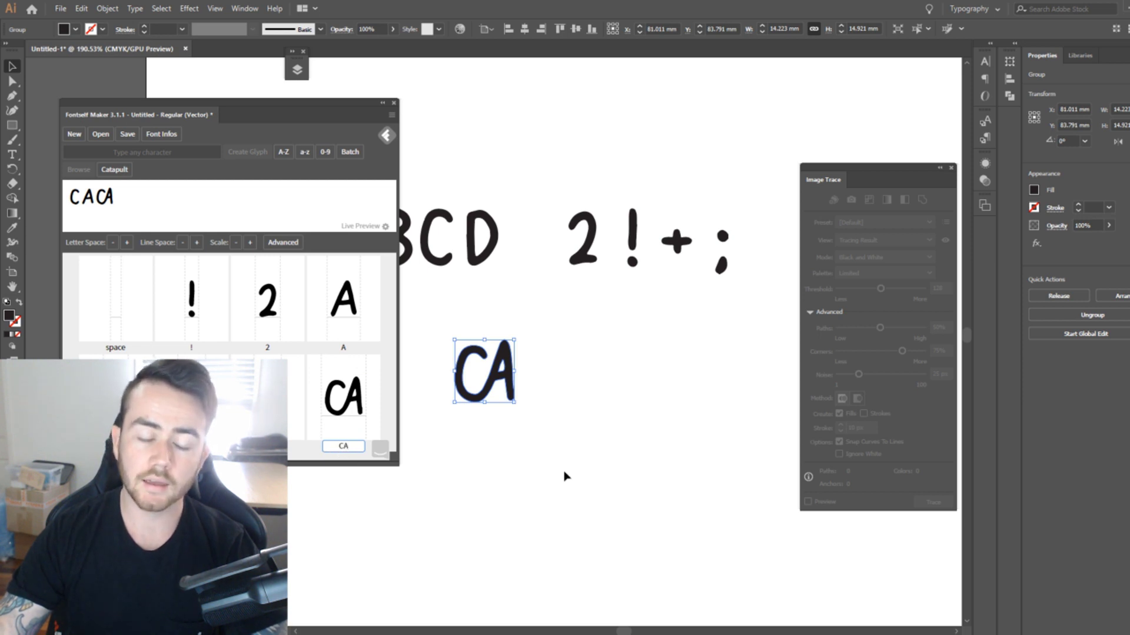
left_click(585, 423)
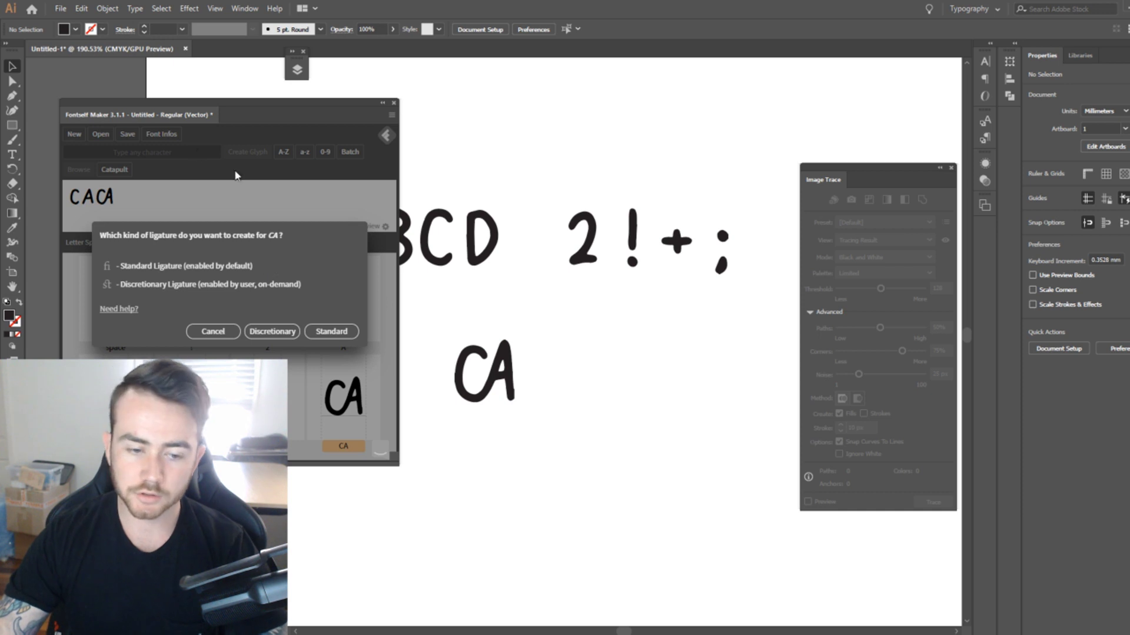
left_click(331, 331)
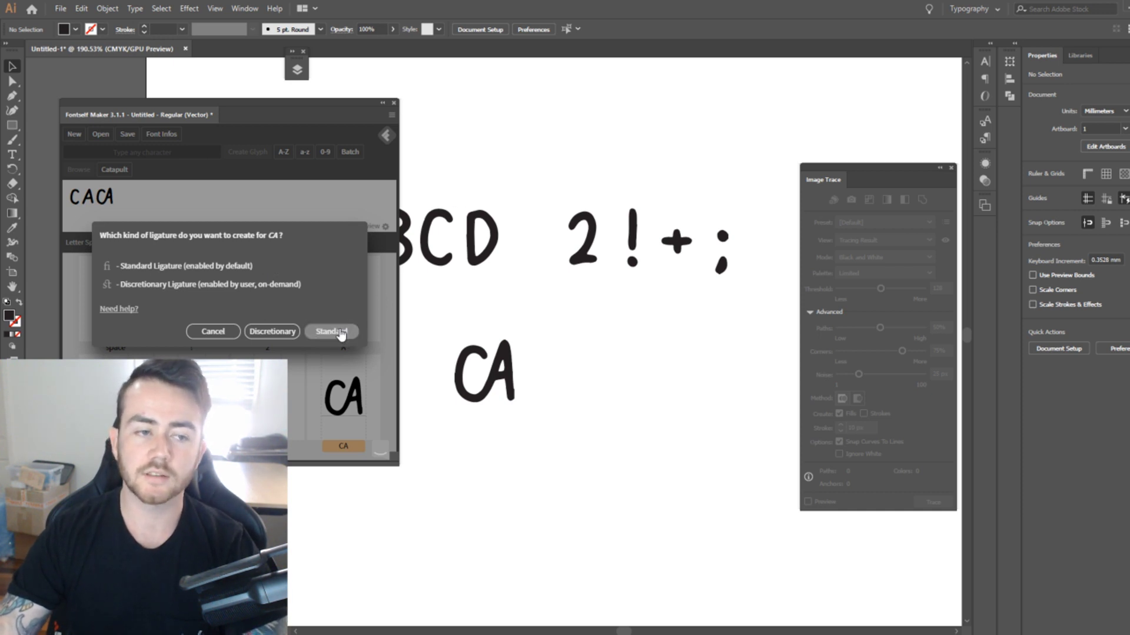
Step: Replace the preview text with CCCCC, AAAAAA and CAB, separated by spaces, to test the ligature
left_click_drag(108, 196, 4, 193)
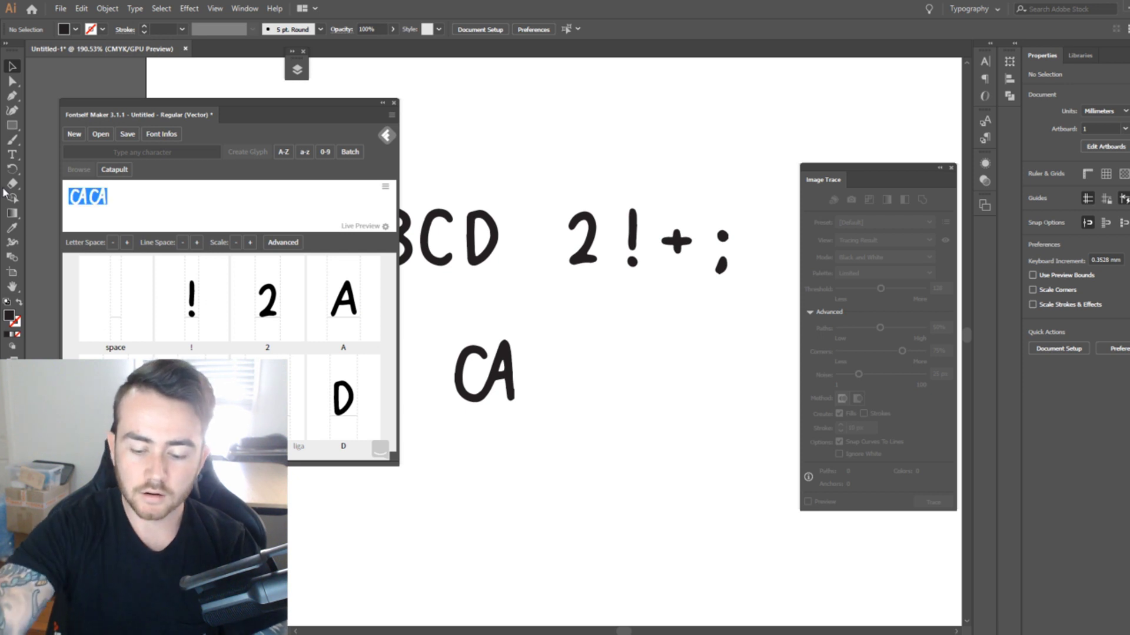
type("CCCCC")
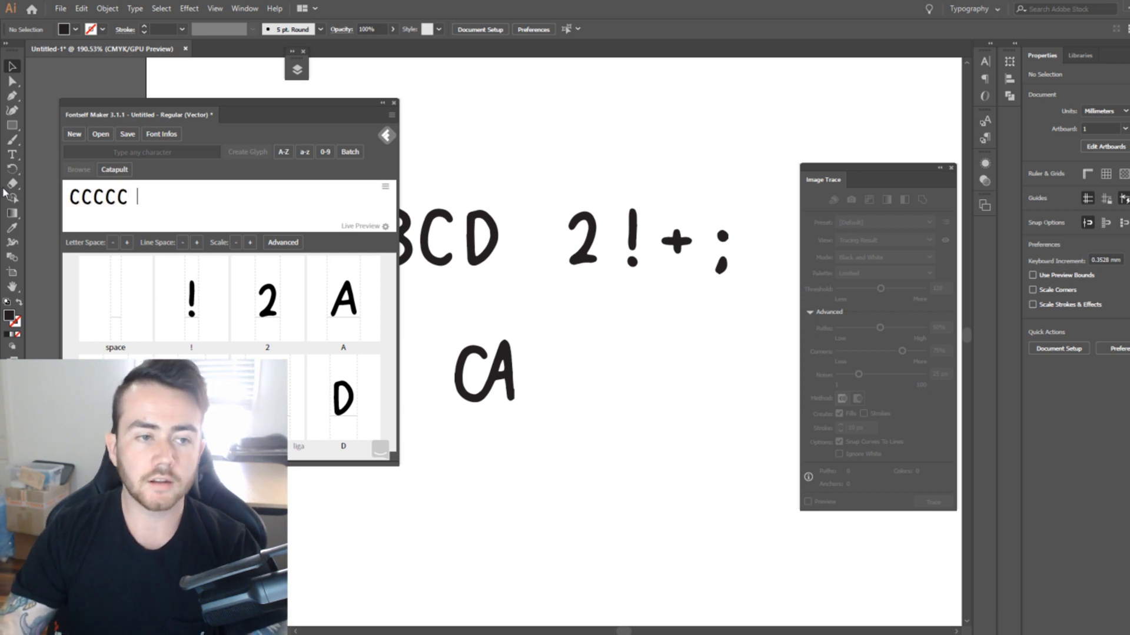
type("  AAAAAA")
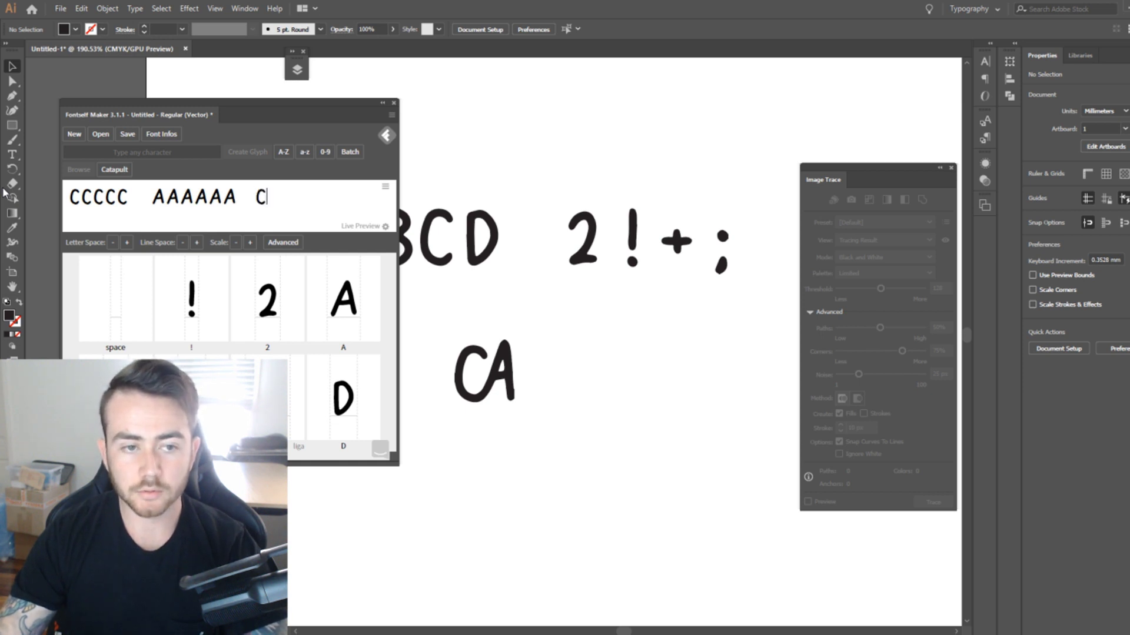
type("  CA")
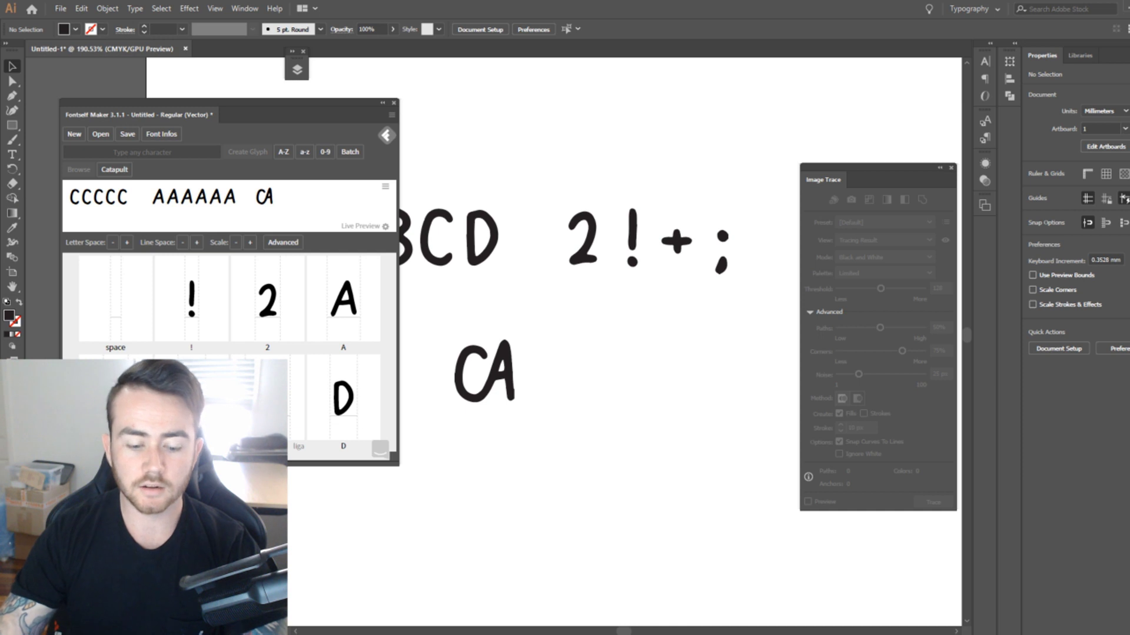
type("B")
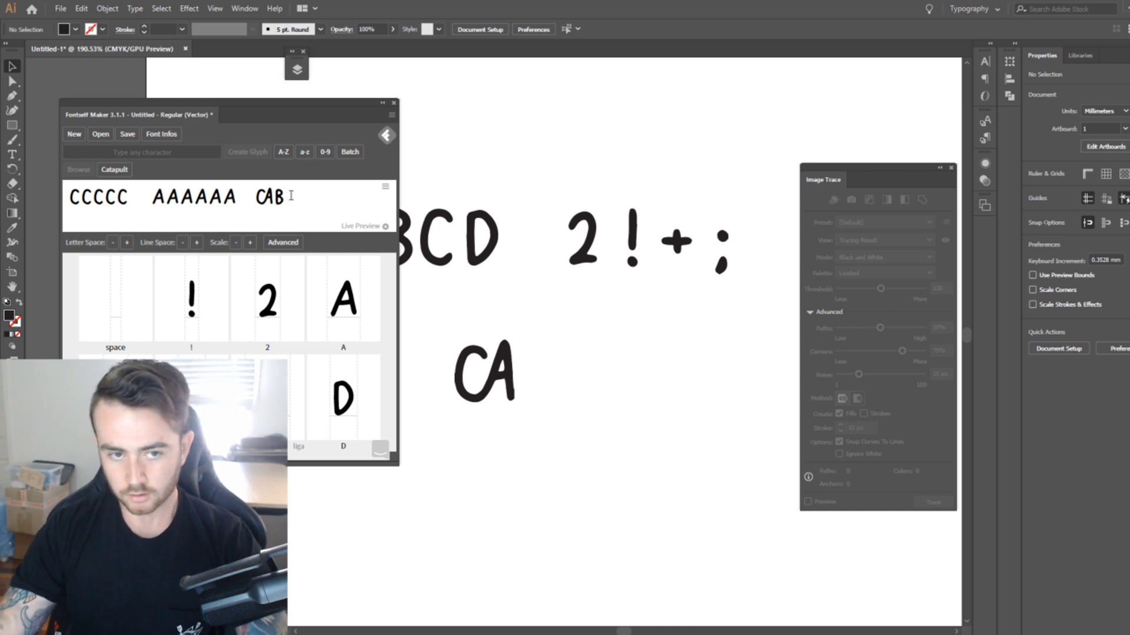
Step: Clear the live preview text and make the Fontself Maker panel taller
key("ctrl+a")
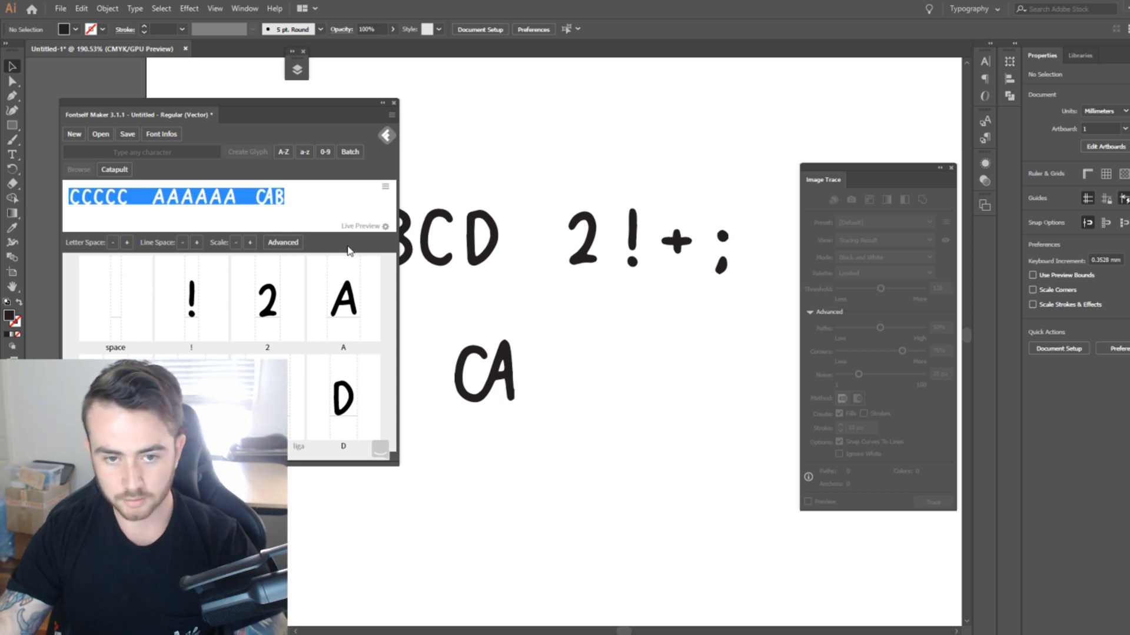
key("BackSpace")
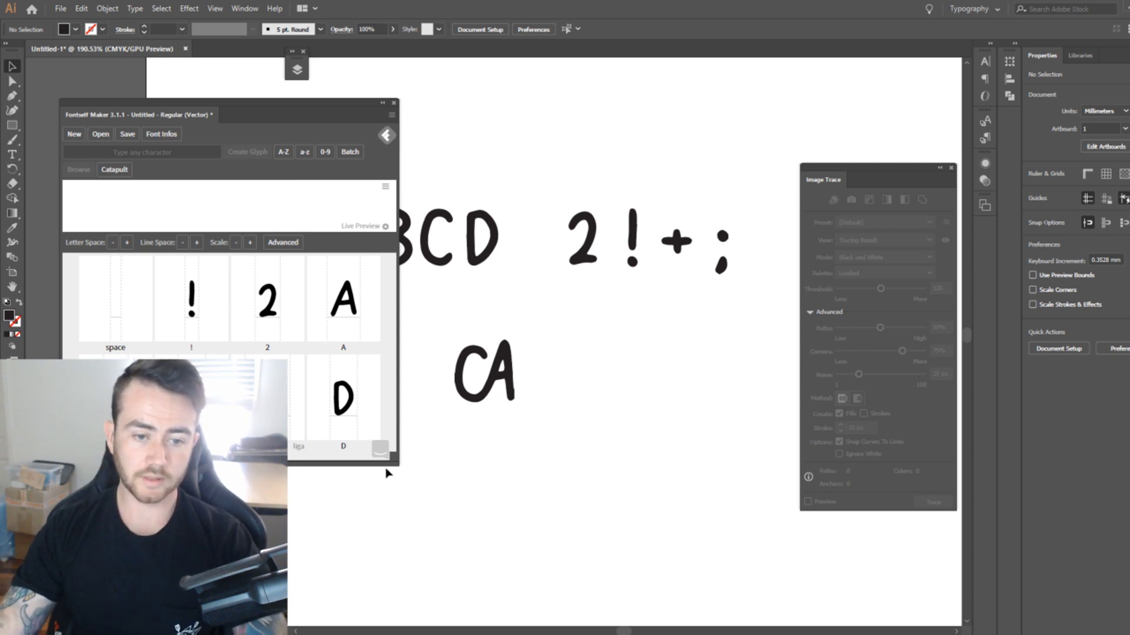
left_click_drag(394, 466, 392, 560)
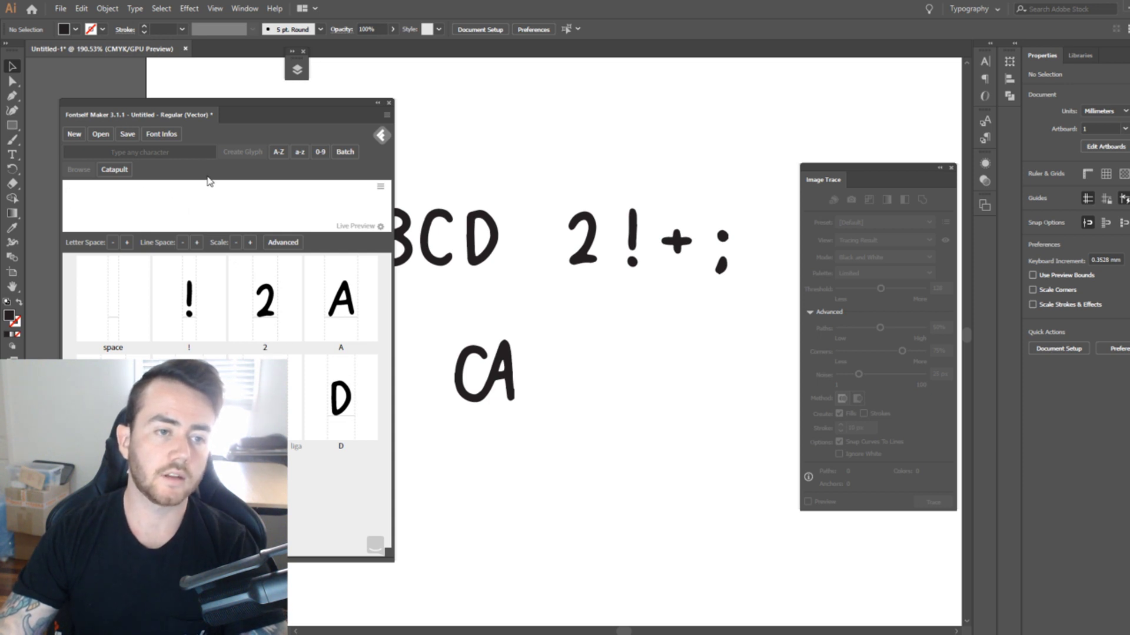
Step: Examine the font information fields in Fontself Maker, including family name, description and demo text, and return to the glyph overview
left_click(163, 137)
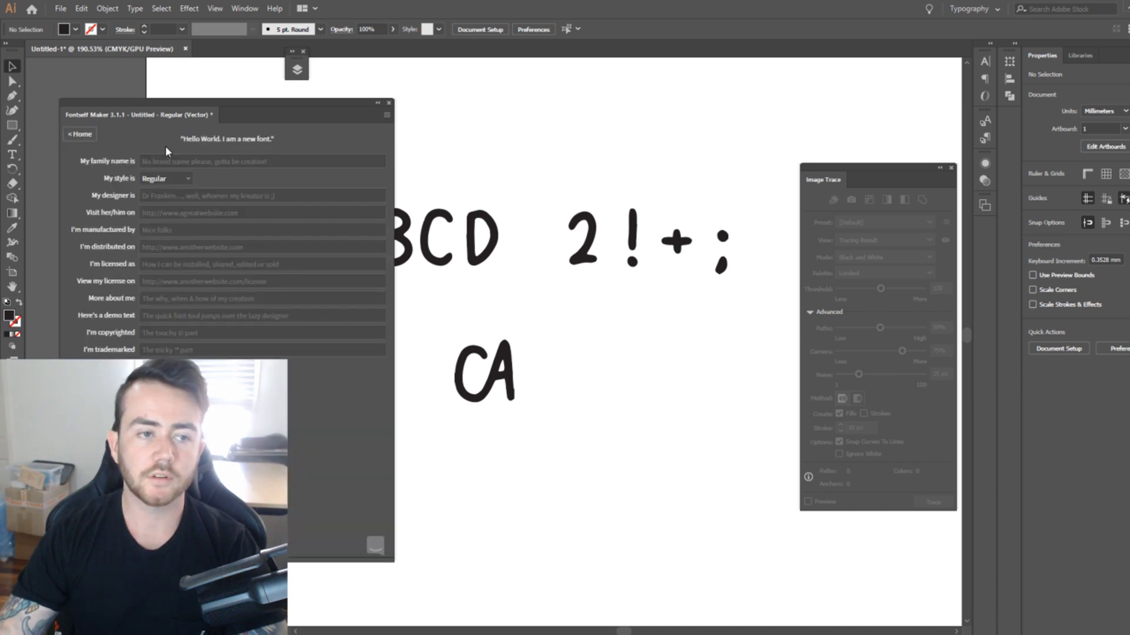
left_click(210, 162)
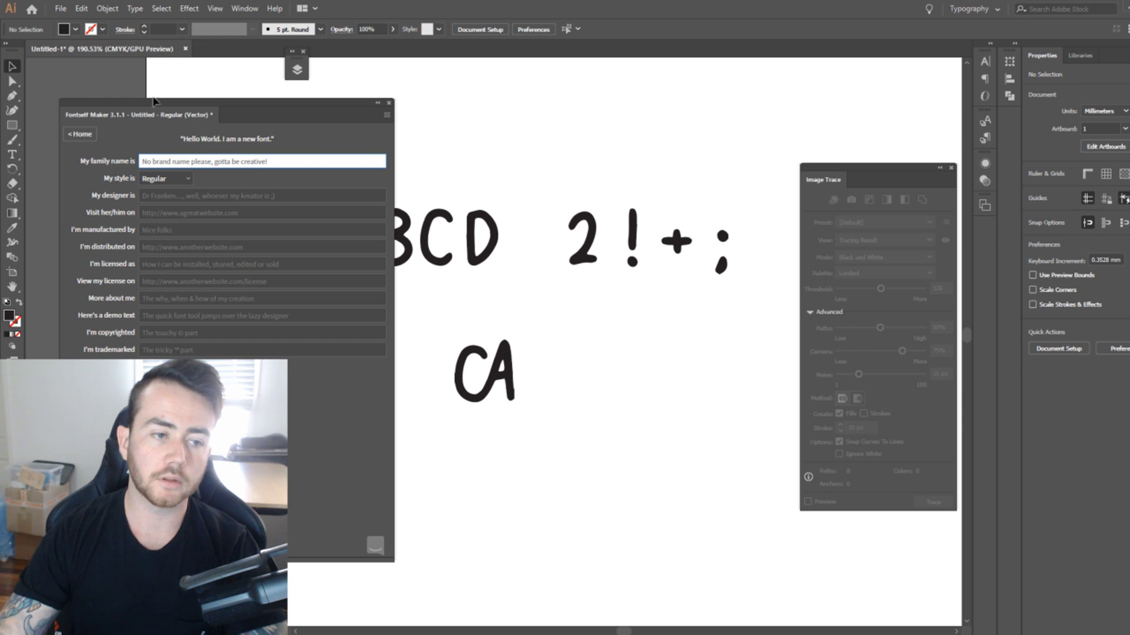
left_click(215, 322)
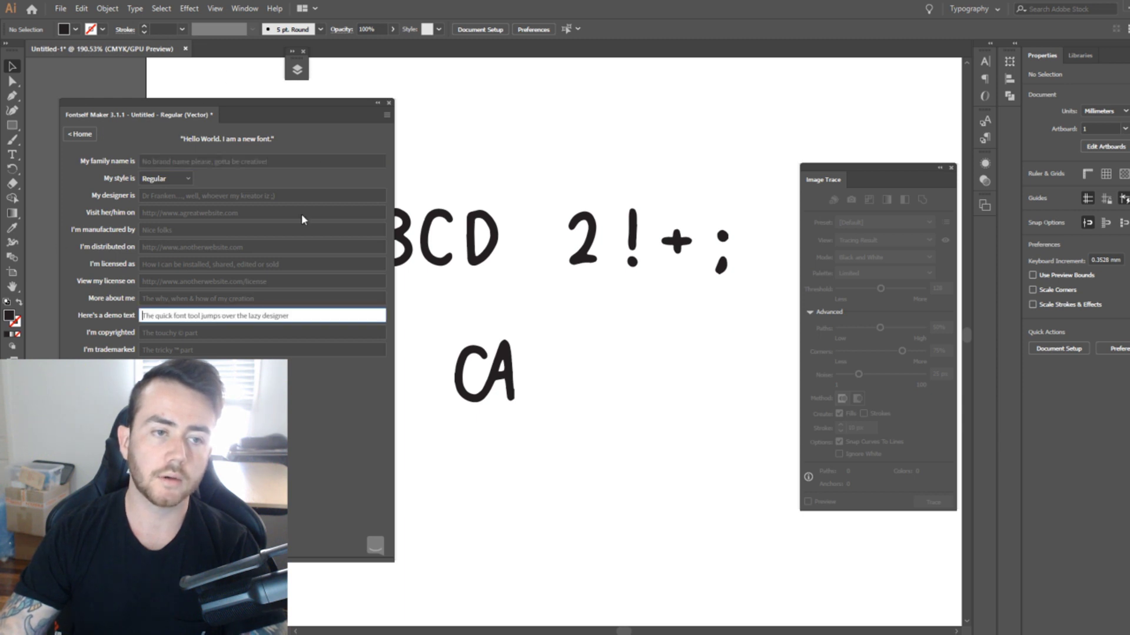
left_click(201, 299)
left_click(199, 159)
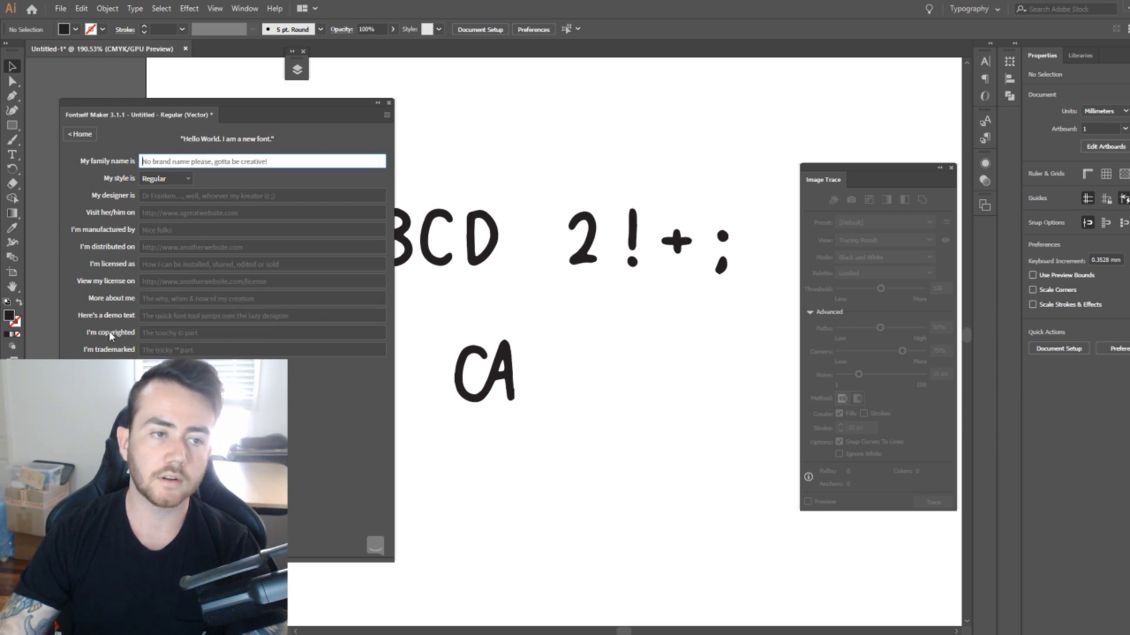
left_click(75, 136)
left_click(126, 134)
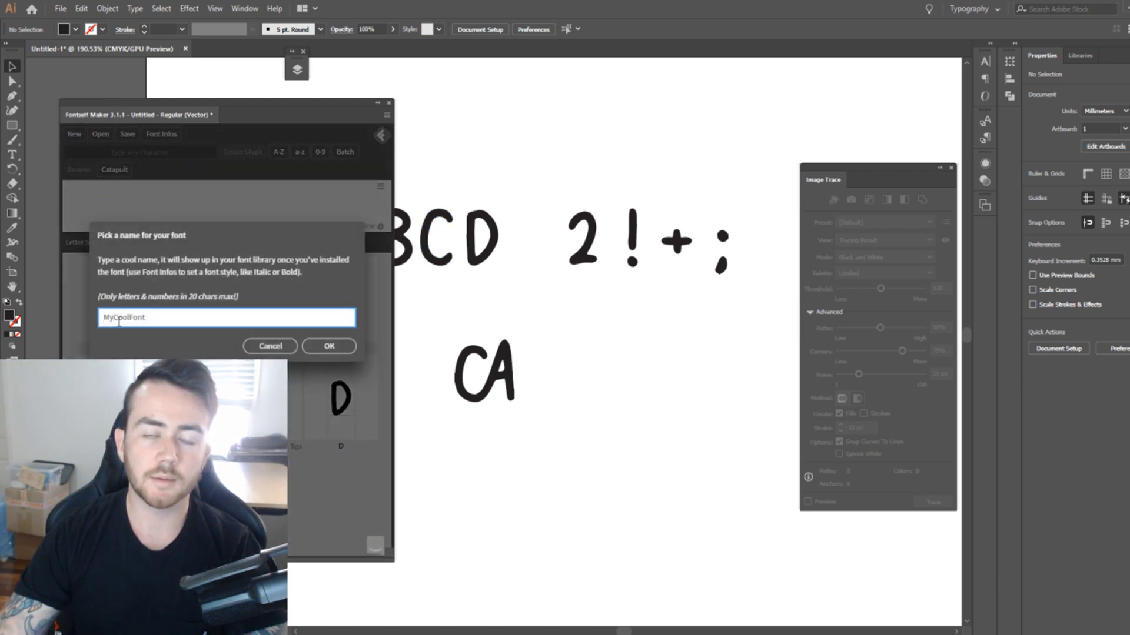
left_click(270, 347)
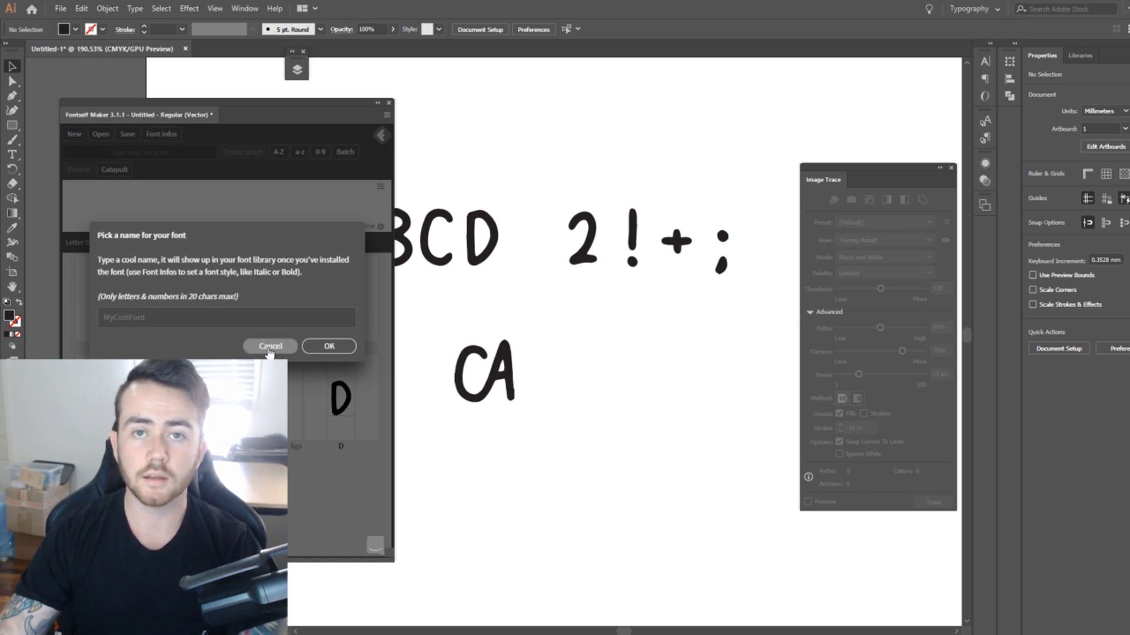
mouse_move(322, 259)
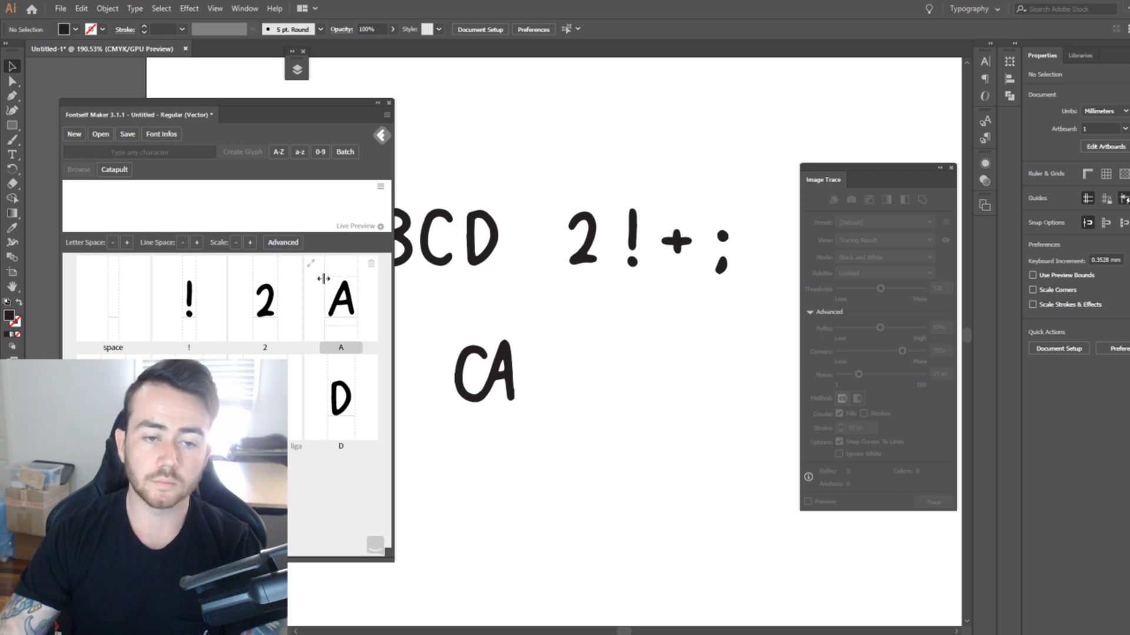
Step: Enter CDDDBAAC as the live preview text to check the spacing between the letters
key("space")
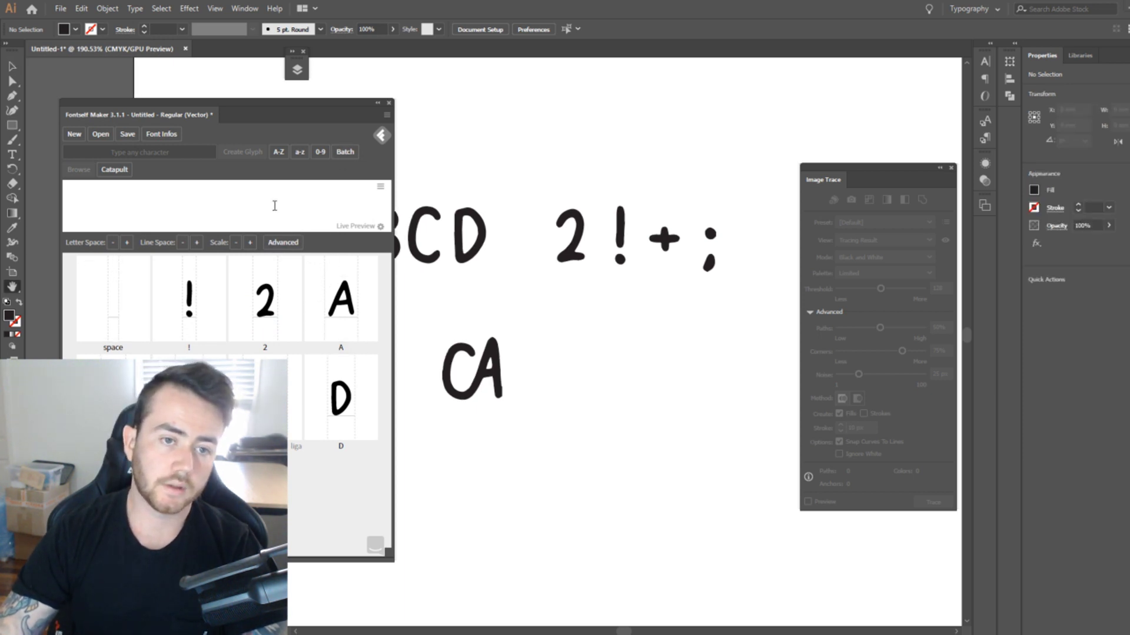
left_click(296, 216)
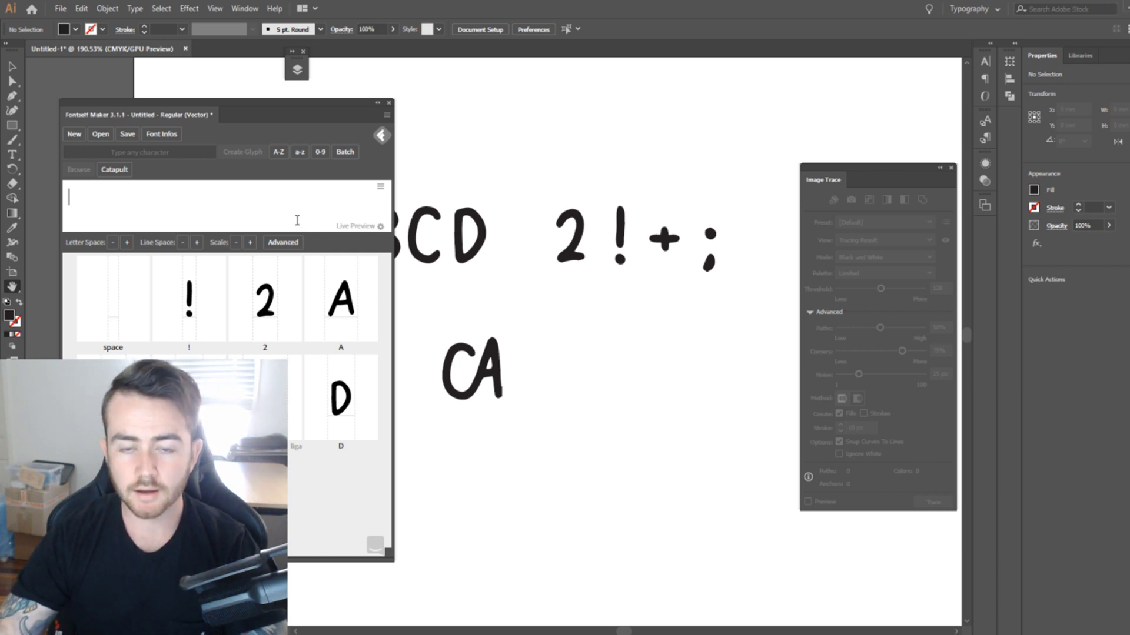
type("CDDD")
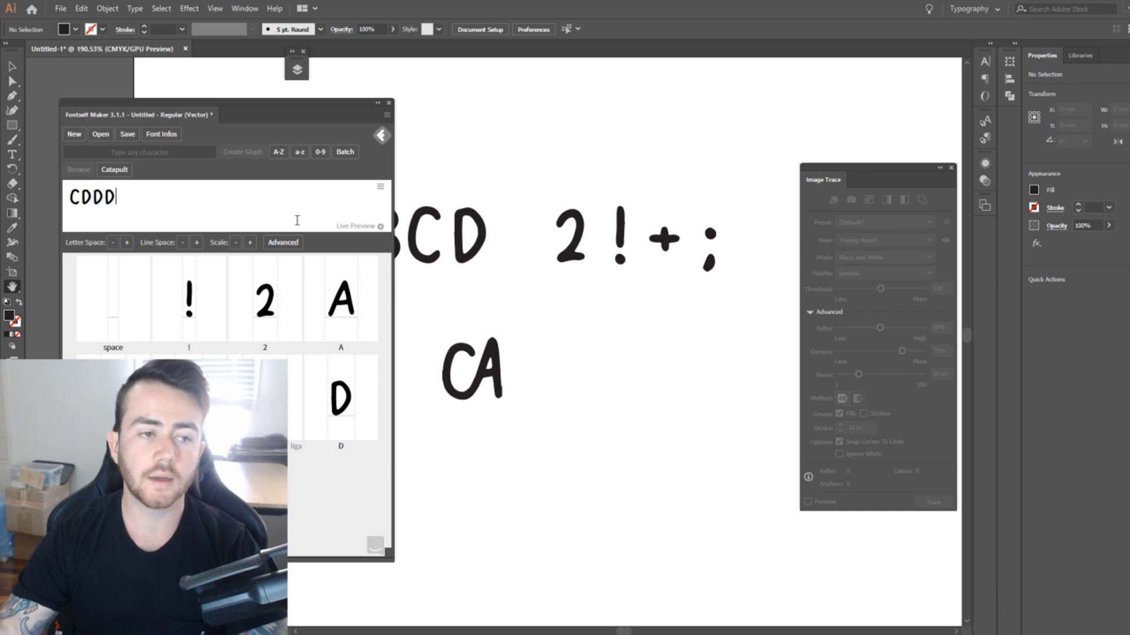
type("BAAC")
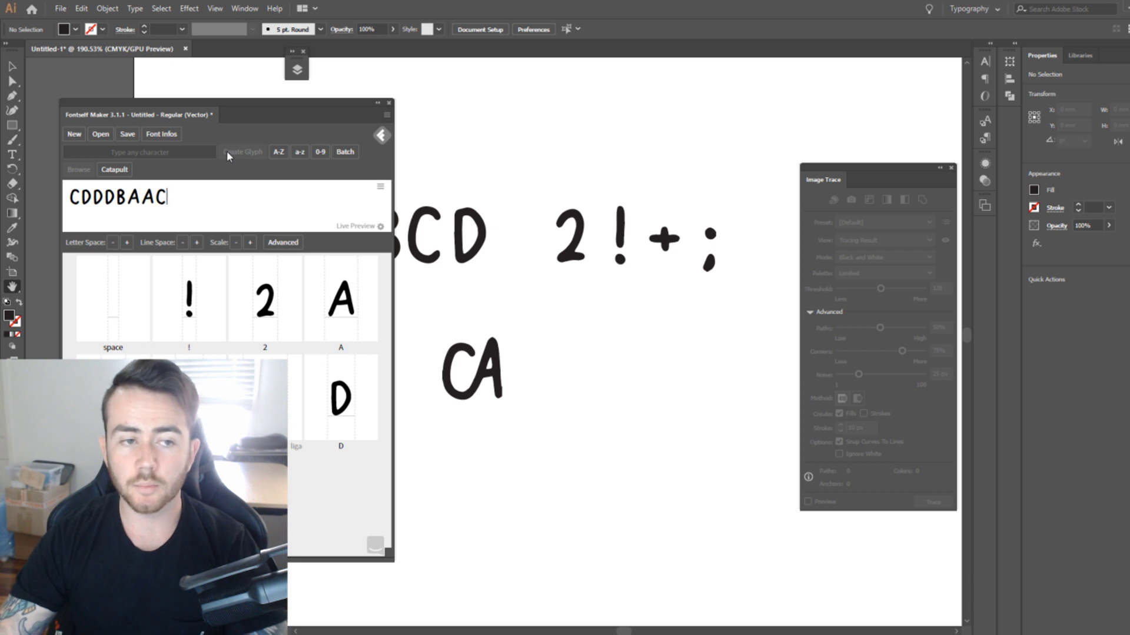
mouse_move(162, 200)
left_mouse_down()
mouse_move(139, 201)
mouse_move(168, 200)
left_mouse_up()
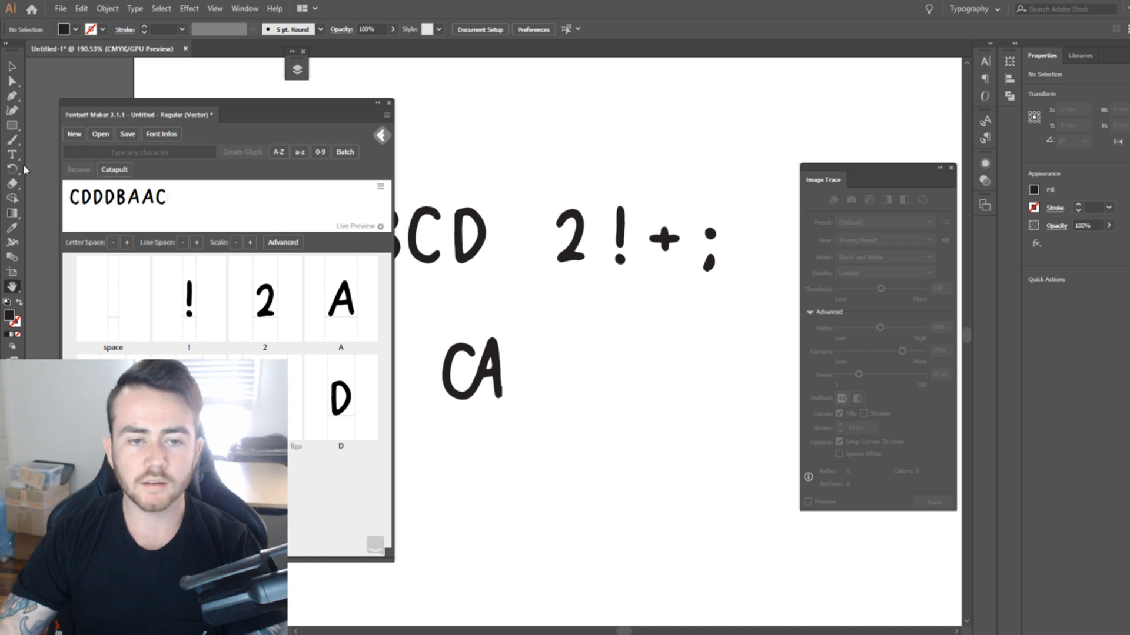
mouse_move(143, 200)
left_mouse_down()
mouse_move(167, 200)
mouse_move(125, 199)
left_mouse_up()
left_click(156, 200)
left_click(130, 203)
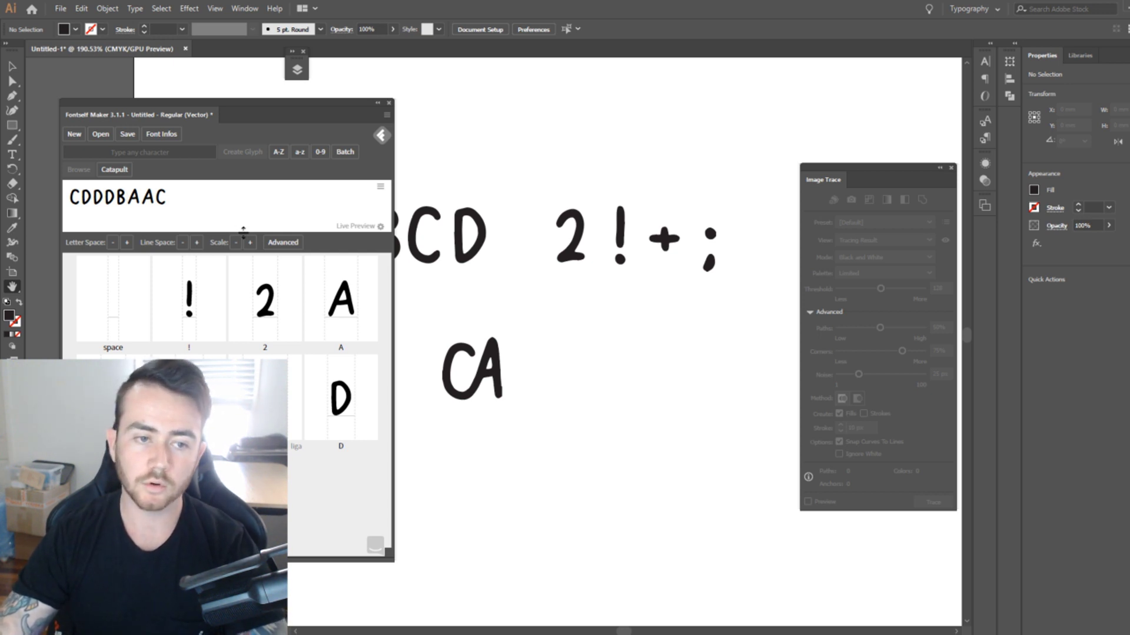
Step: Open the advanced kerning settings and place the cursor between C and D in the ABCD sample
left_click(286, 243)
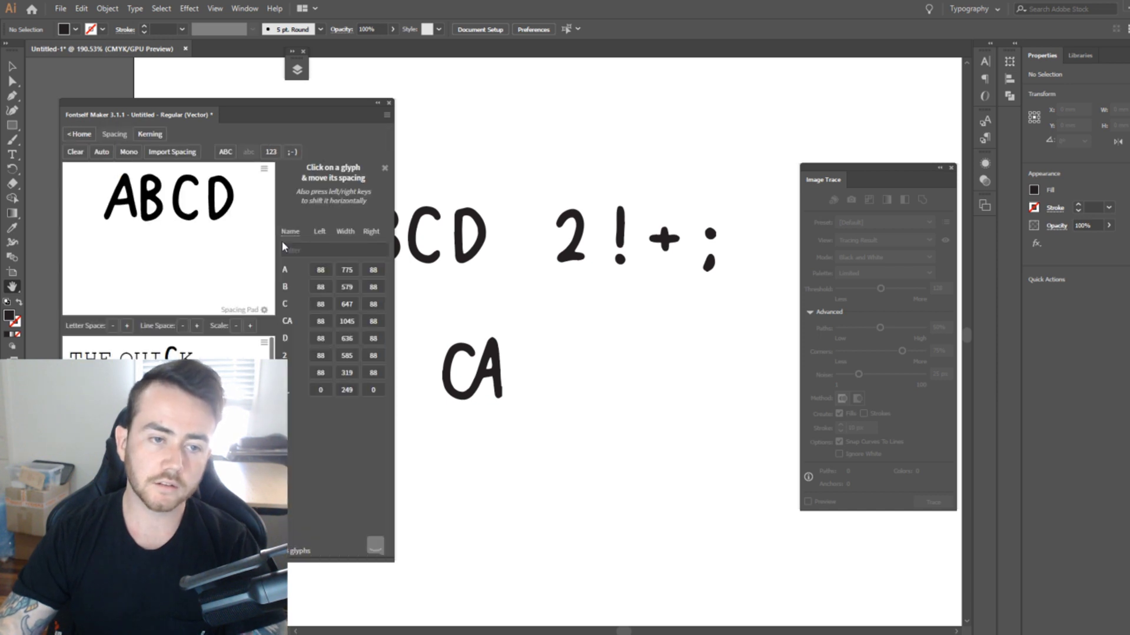
left_click(153, 132)
left_click(175, 202)
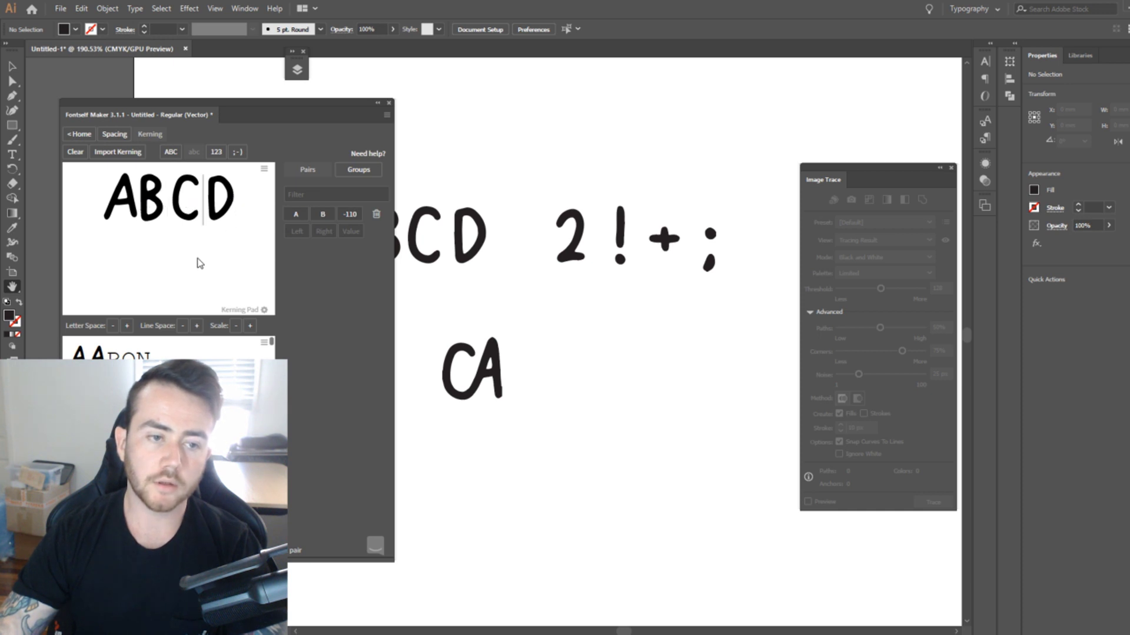
left_click(218, 209)
type("D")
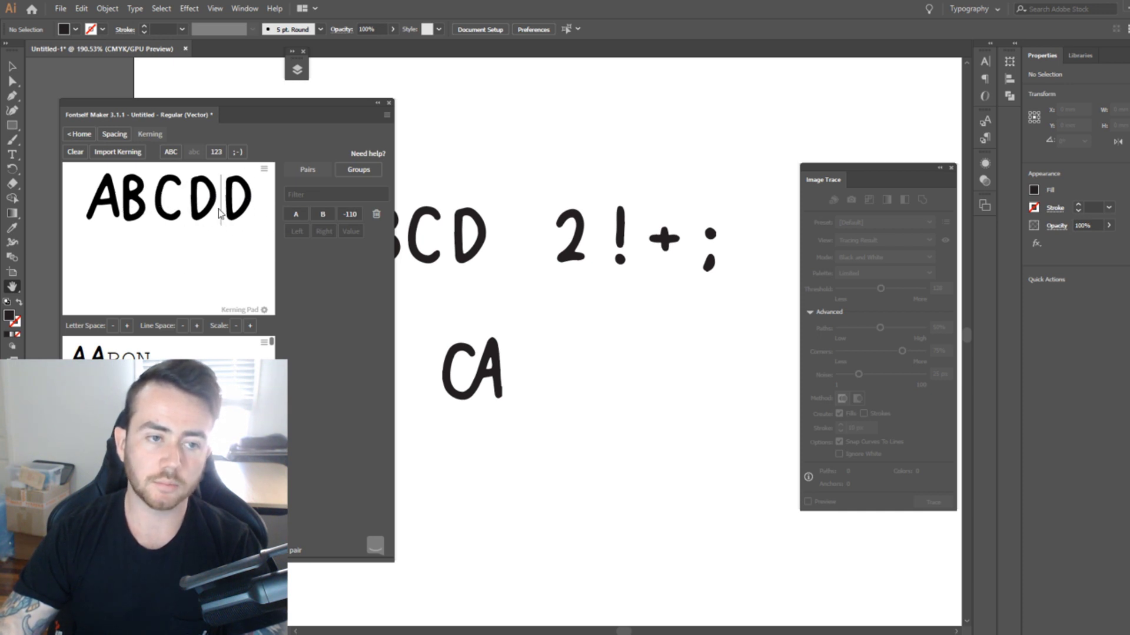
key("BackSpace")
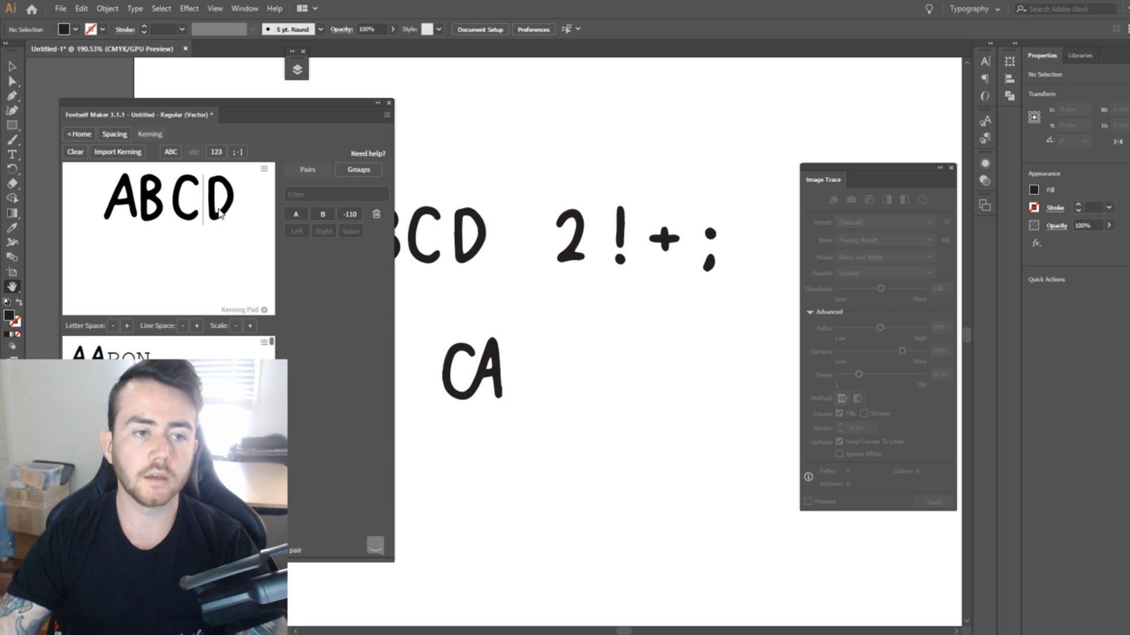
Step: Kern the B–C pair to -99 and the C–D pair to -66 in the ABCD sample, and return to the glyph overview
left_click(200, 203)
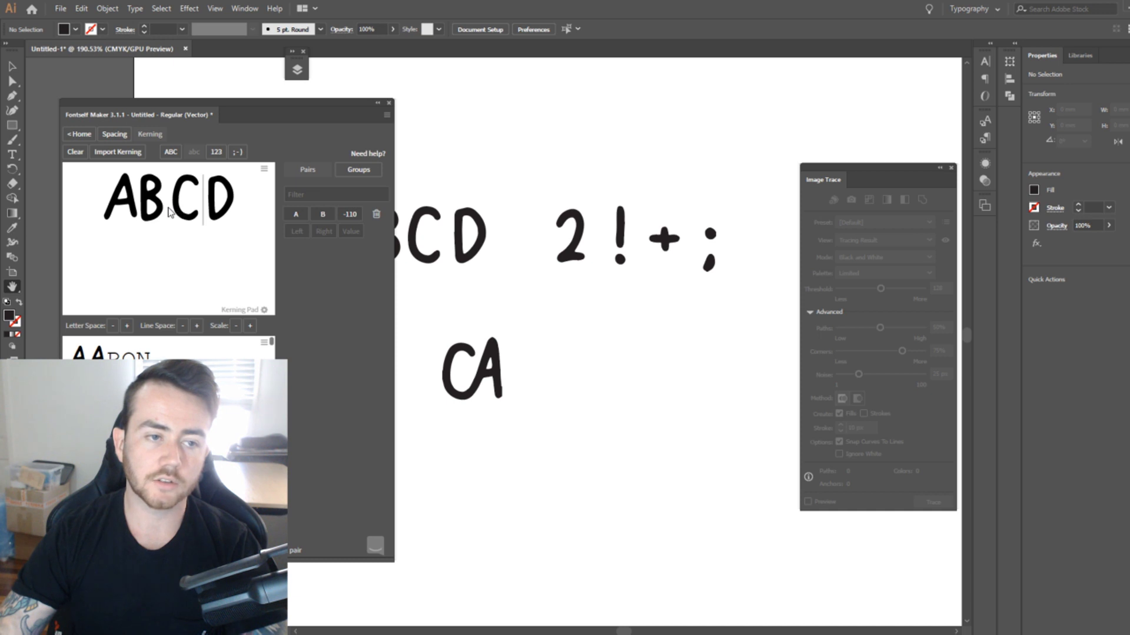
left_click(167, 213)
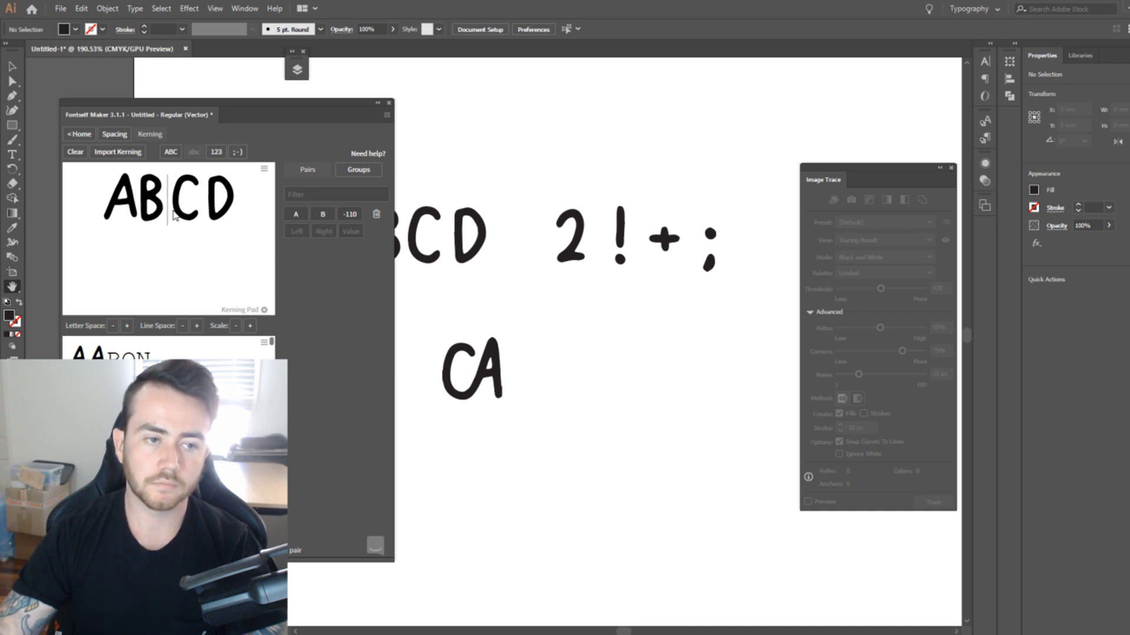
mouse_move(180, 223)
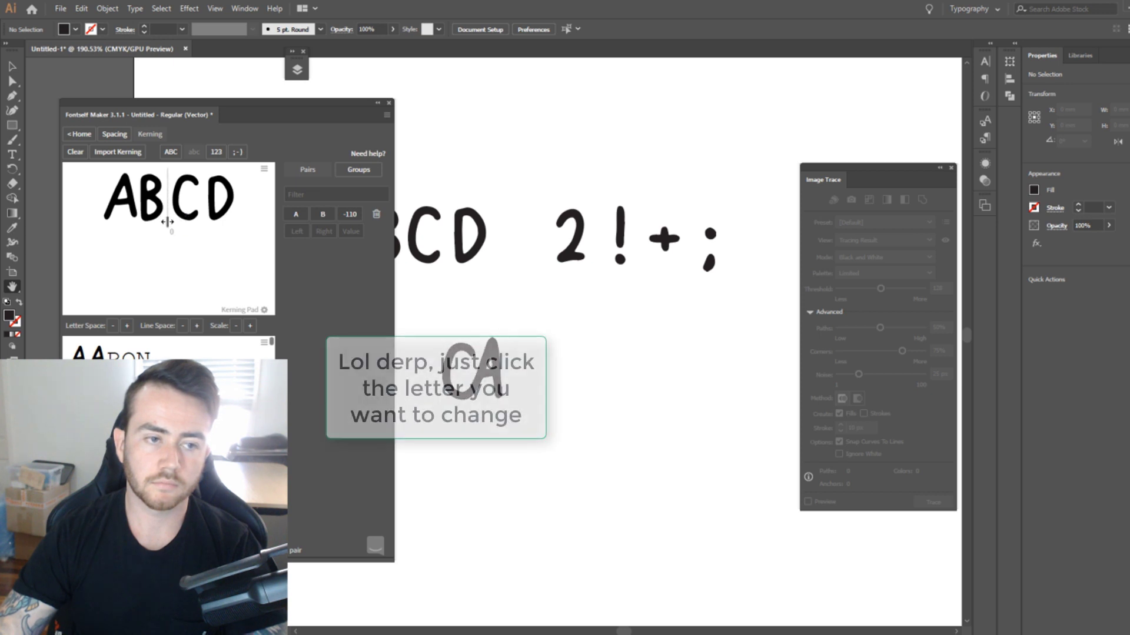
left_click_drag(167, 221, 163, 223)
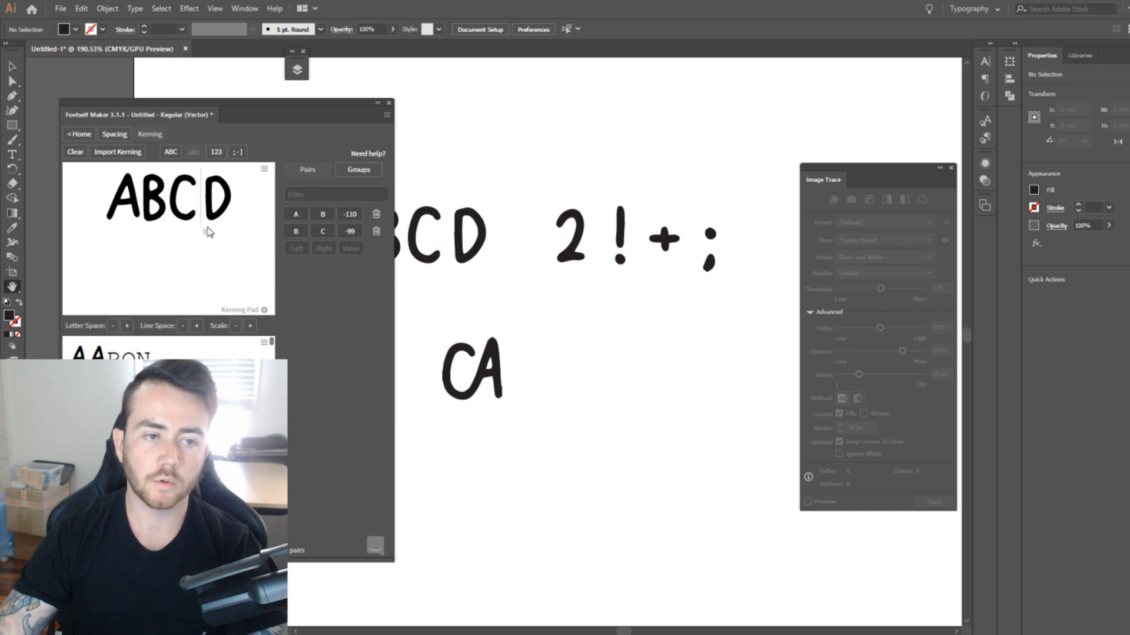
left_click_drag(202, 218, 195, 222)
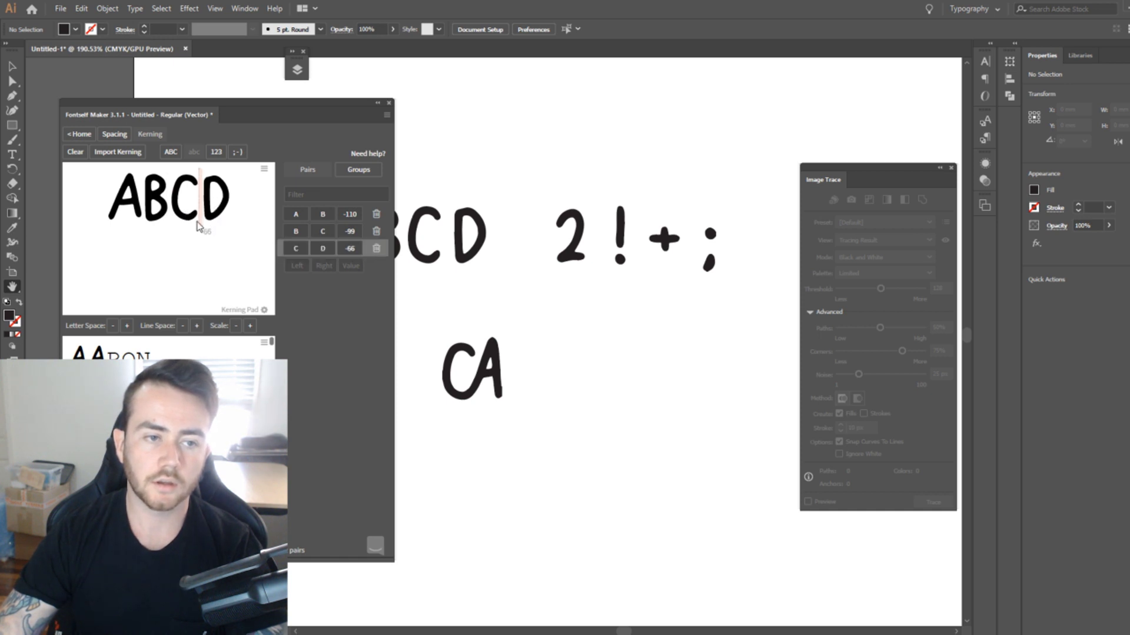
left_click(317, 196)
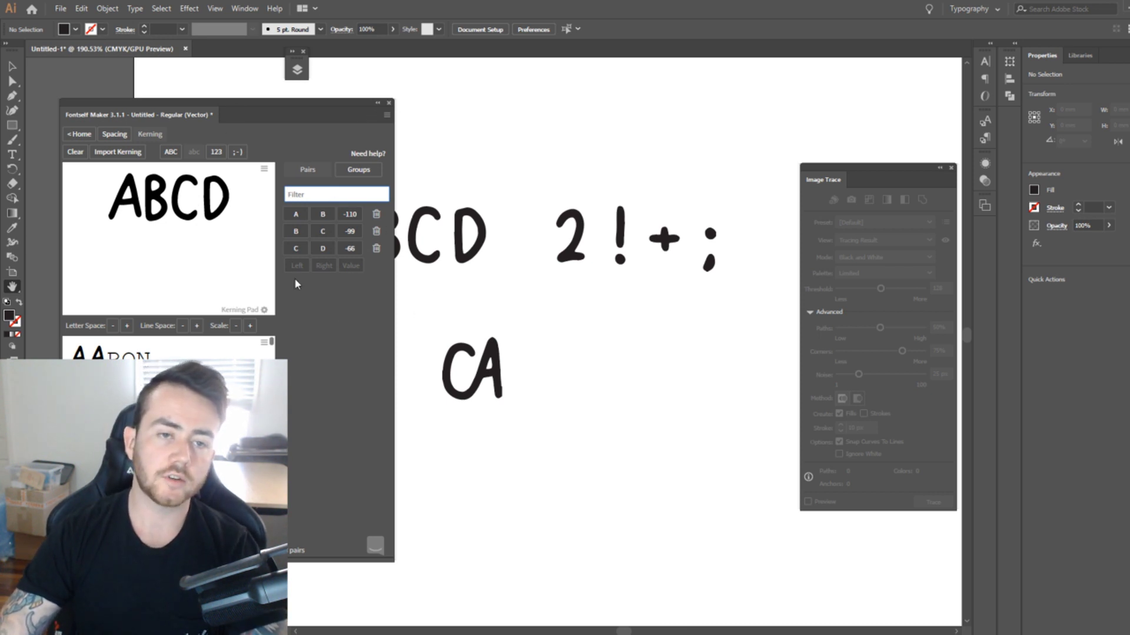
left_click(189, 276)
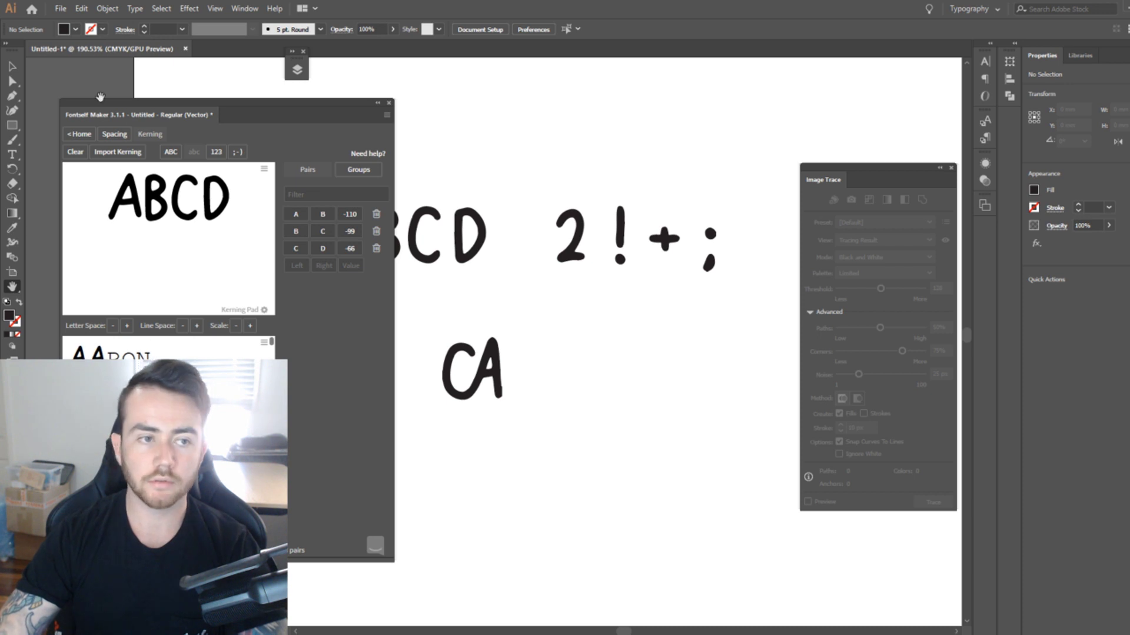
left_click(80, 134)
left_click(276, 210)
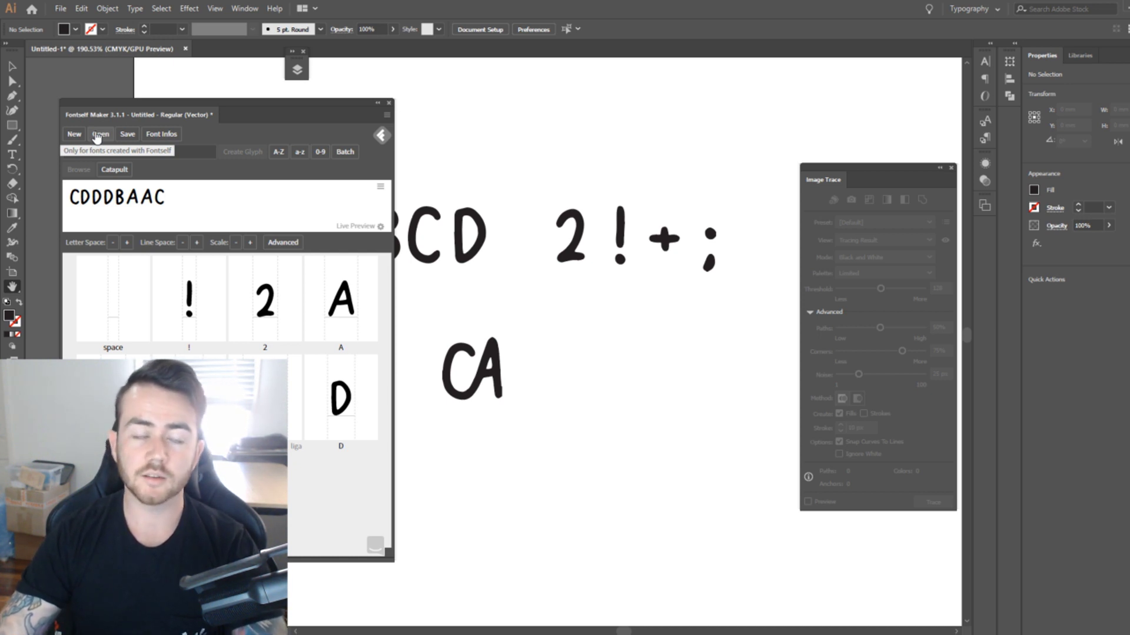
triple_click(200, 196)
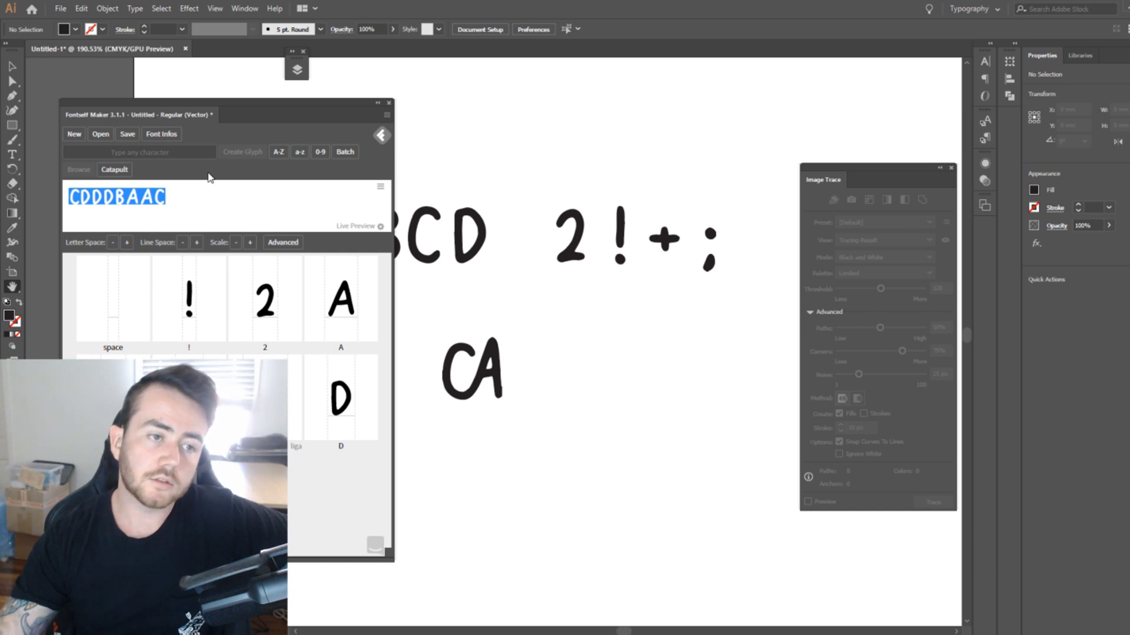
left_click(200, 196)
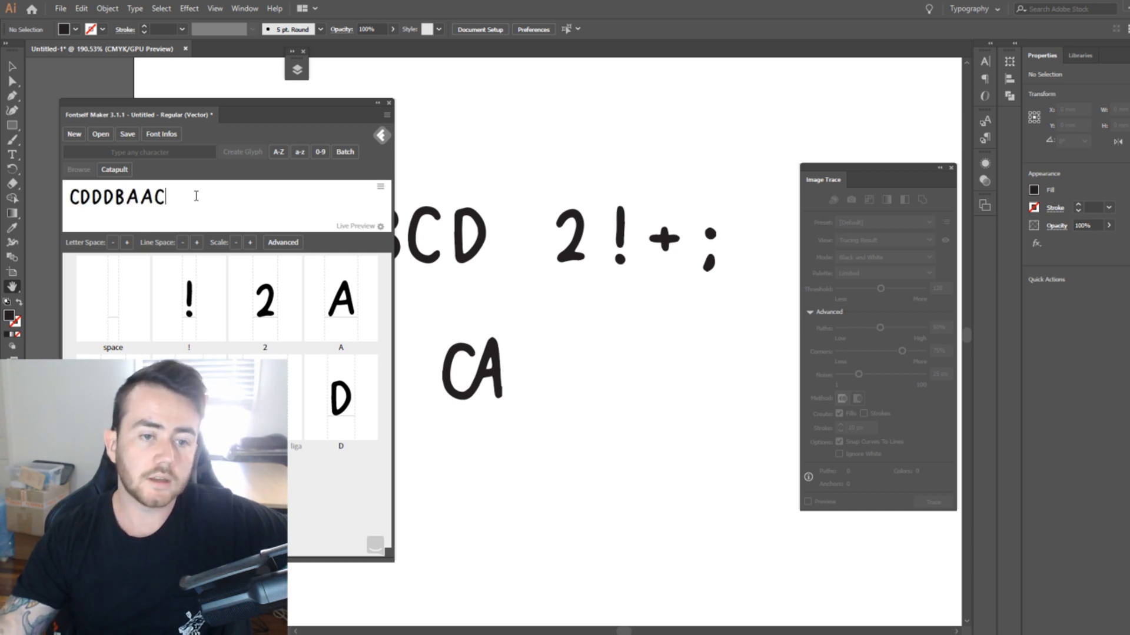
left_click_drag(191, 196, 59, 187)
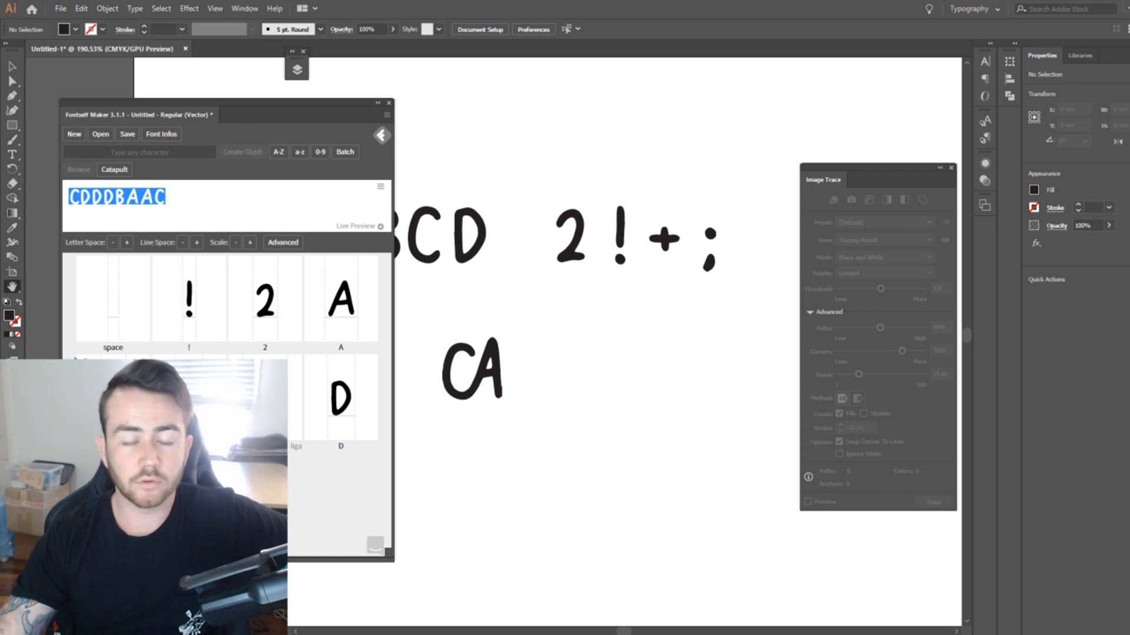
left_click(186, 204)
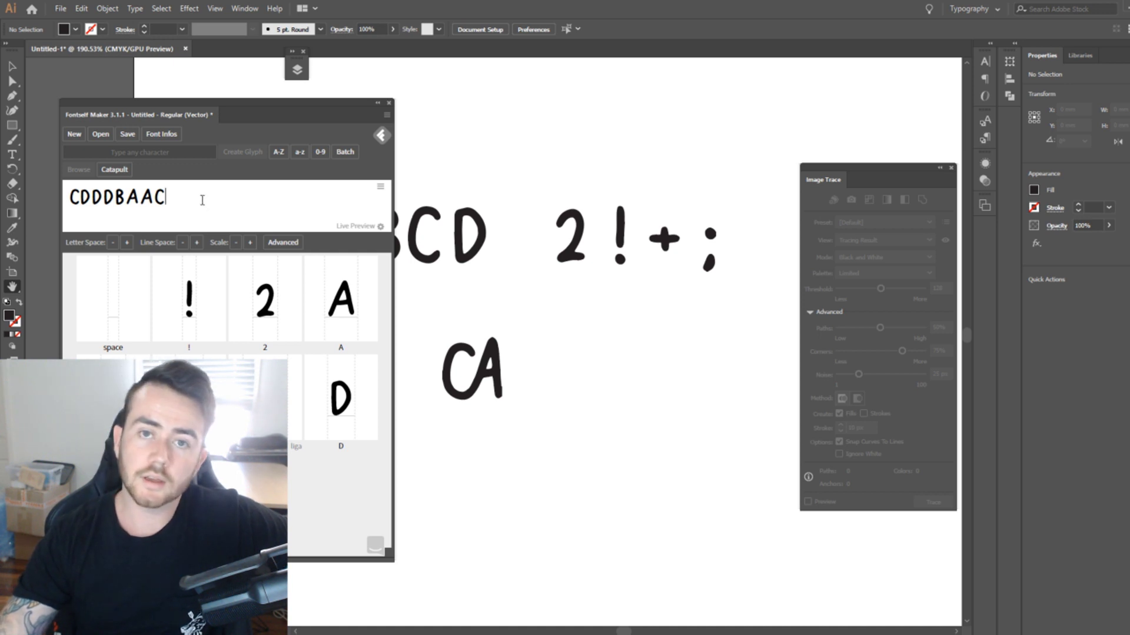
mouse_move(164, 199)
left_mouse_down()
mouse_move(67, 198)
mouse_move(168, 198)
left_mouse_up()
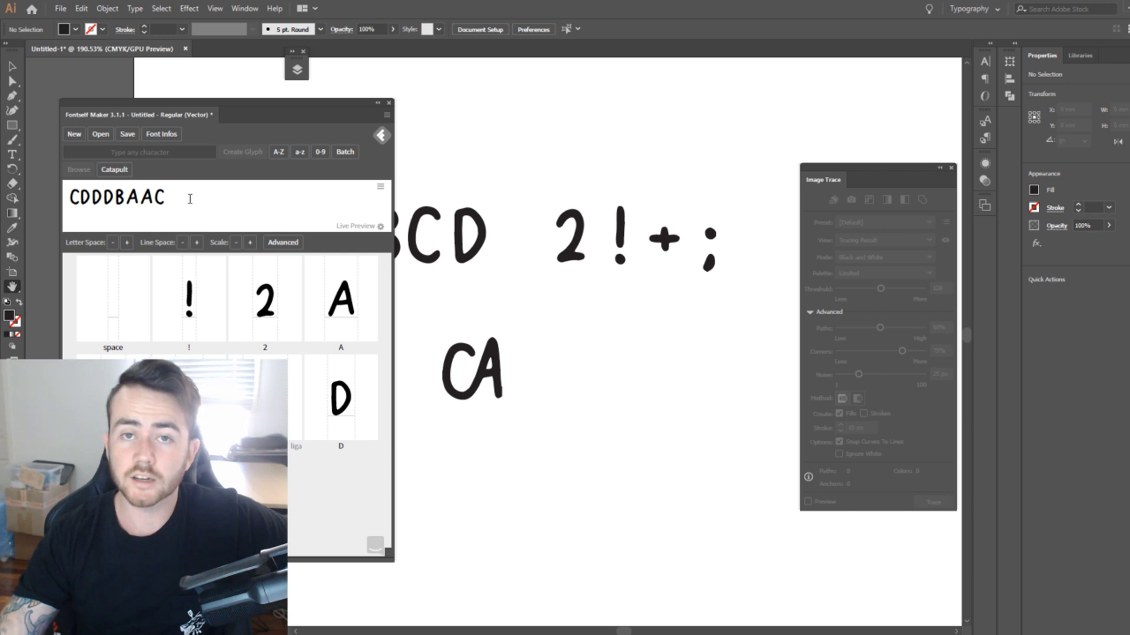